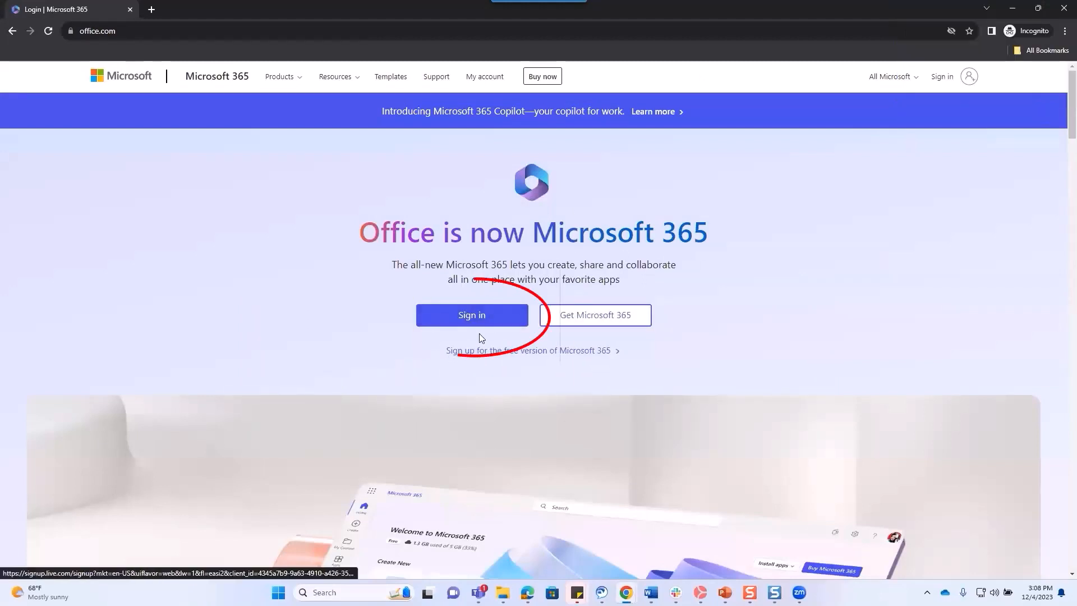
Sign in to Microsoft 365 with the university csusb.edu email address and continue.
click(479, 312)
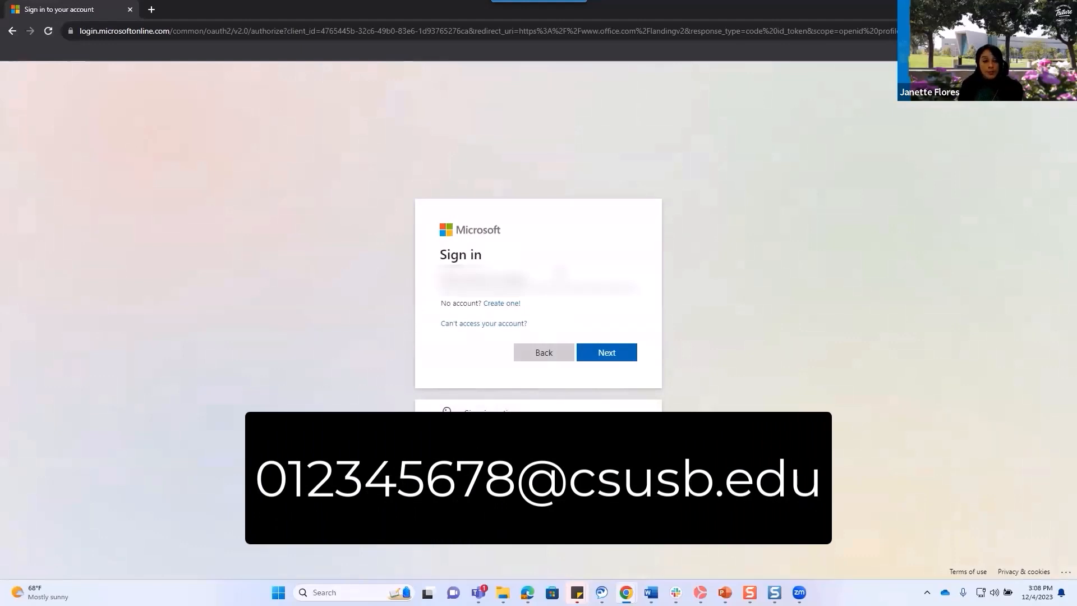
text(0)
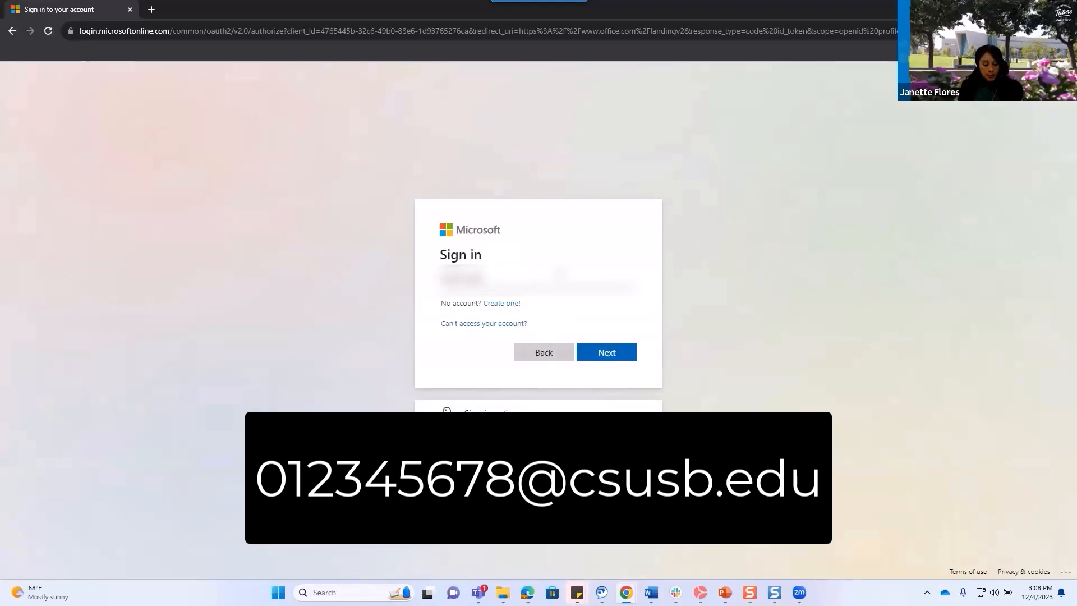
text(@)
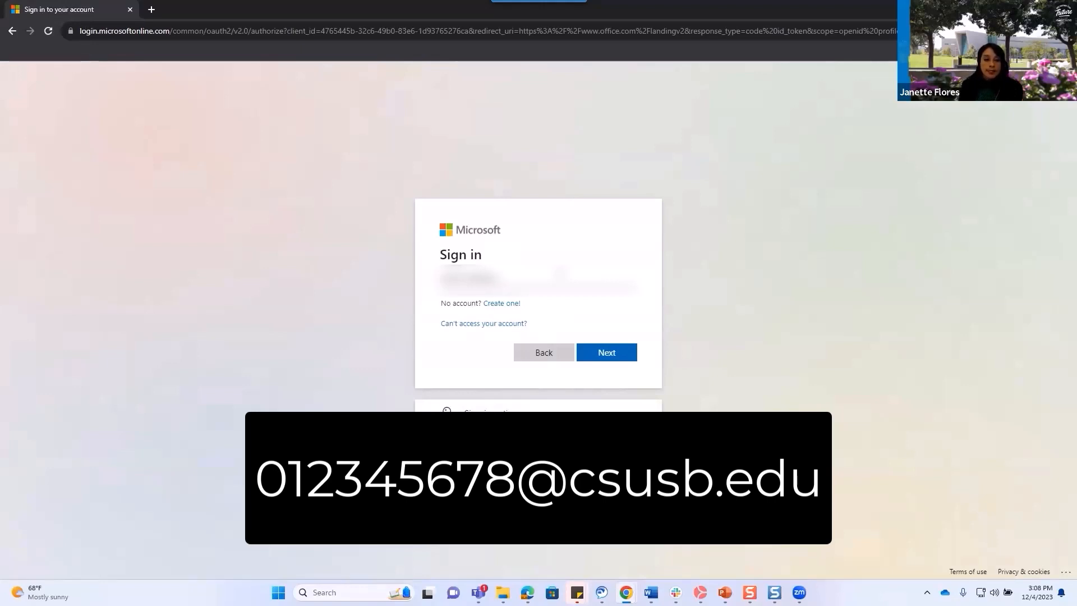
text(csusb.edu)
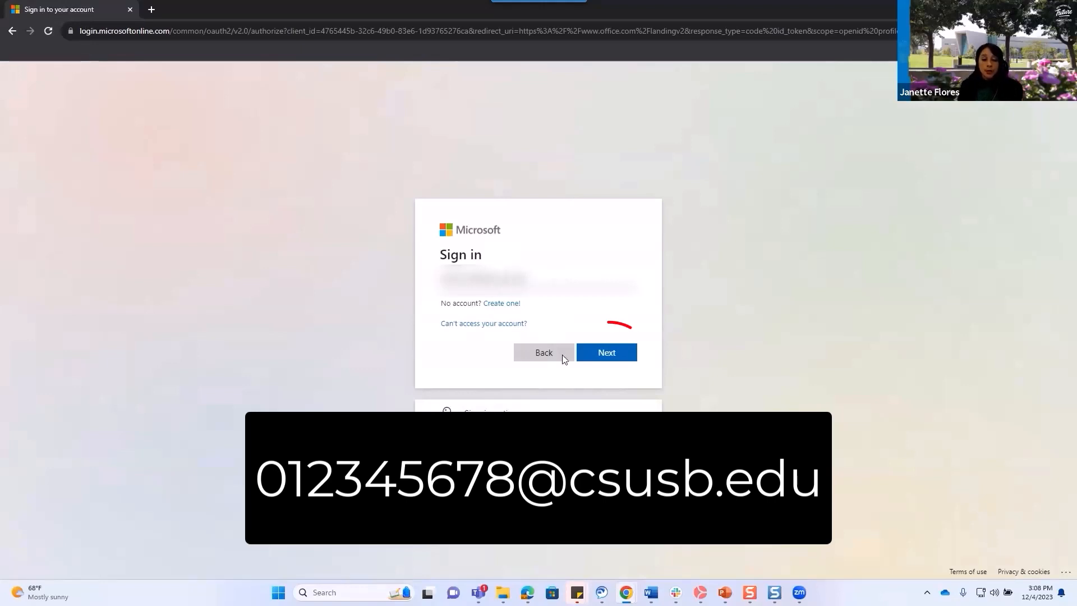
click(606, 355)
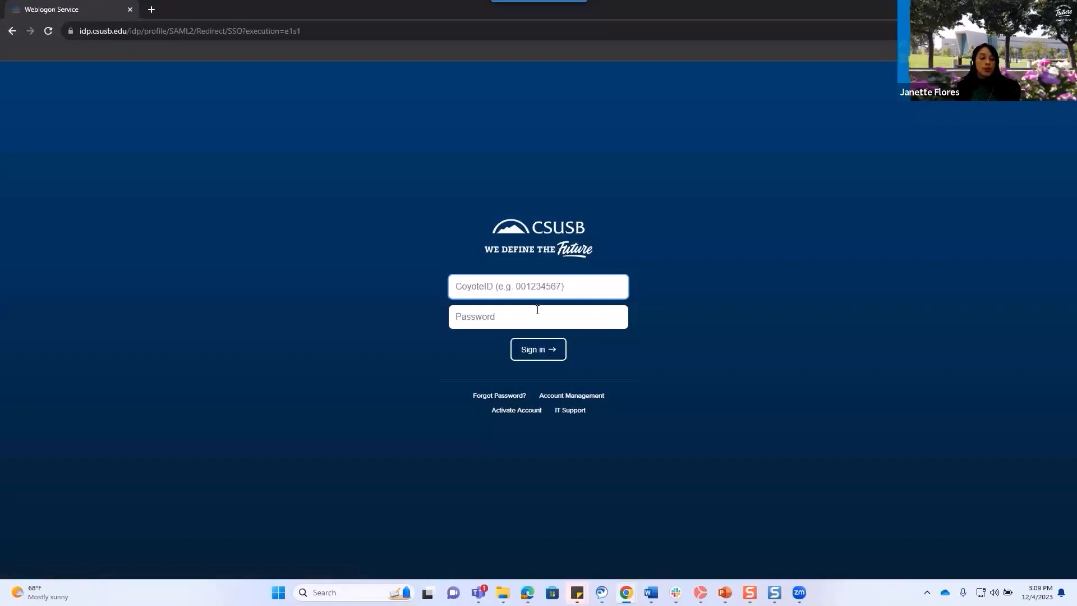
Sign in to CSUSB Weblogon with saved CoyoteID credentials and approve this device in Duo.
click(515, 285)
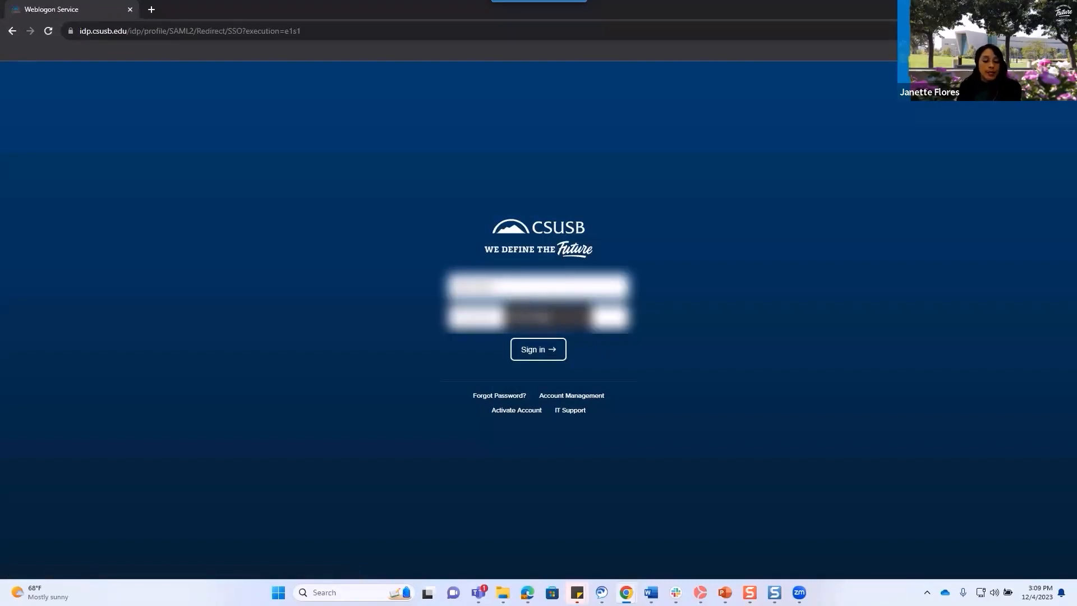
click(539, 315)
click(538, 358)
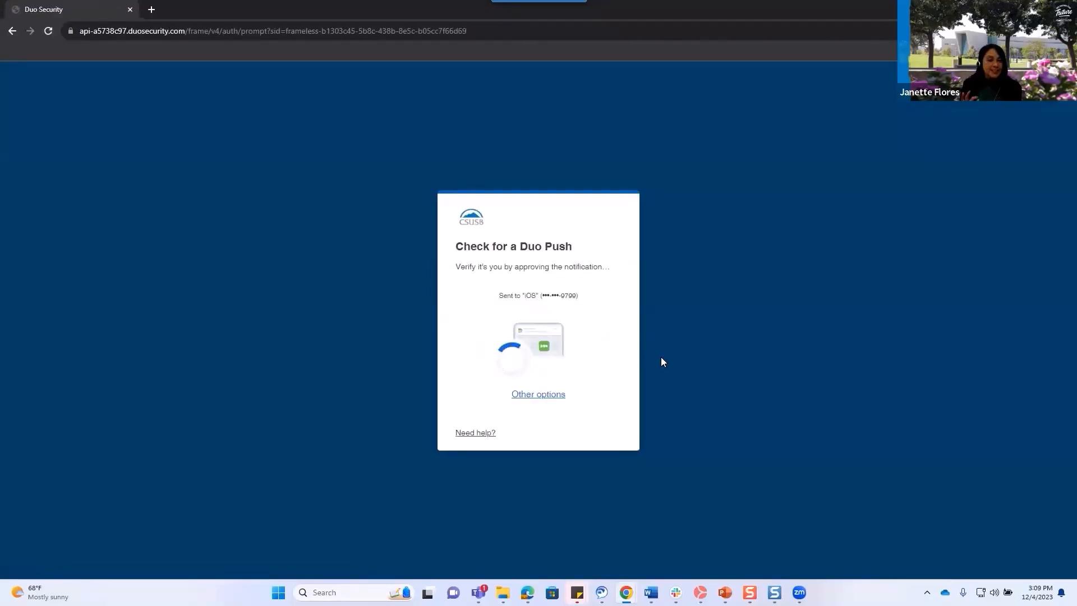
click(547, 329)
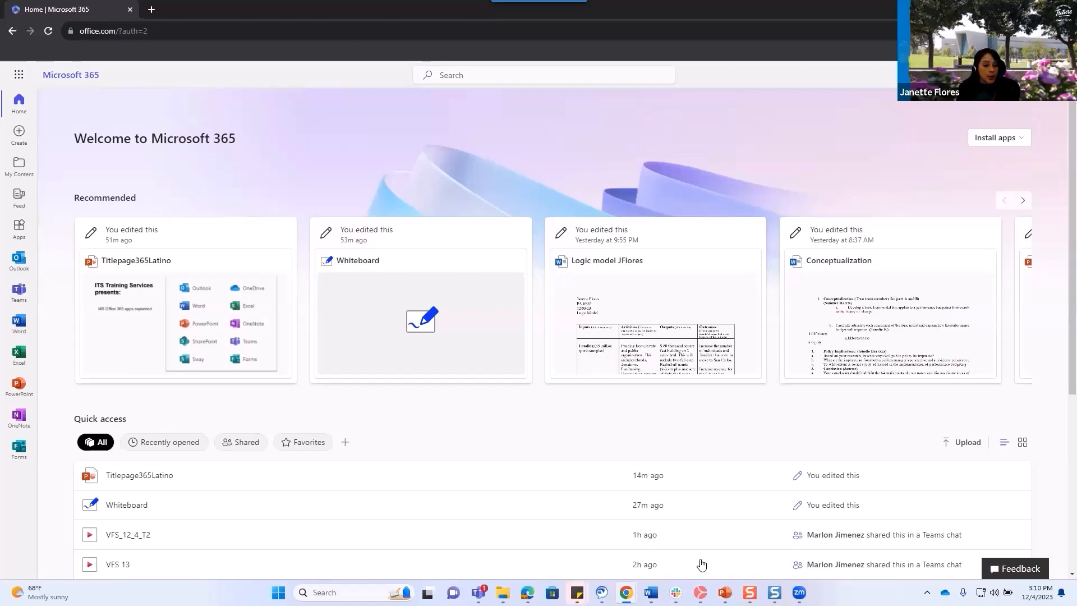
mouse_move(626, 592)
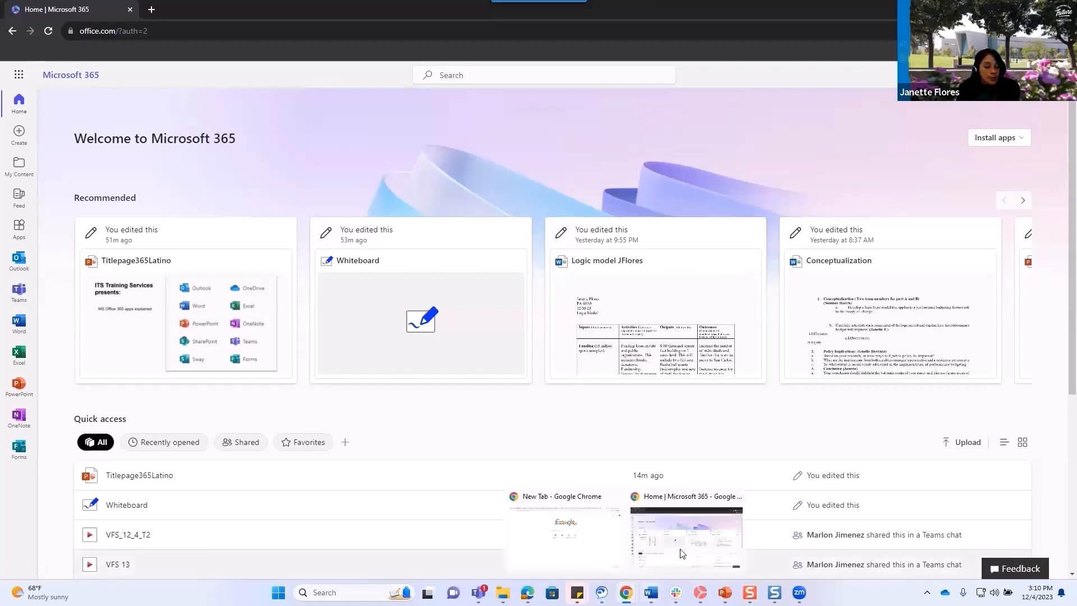
From the myCoyote Home page in the other browser window, open Faculty and Staff Email.
click(564, 536)
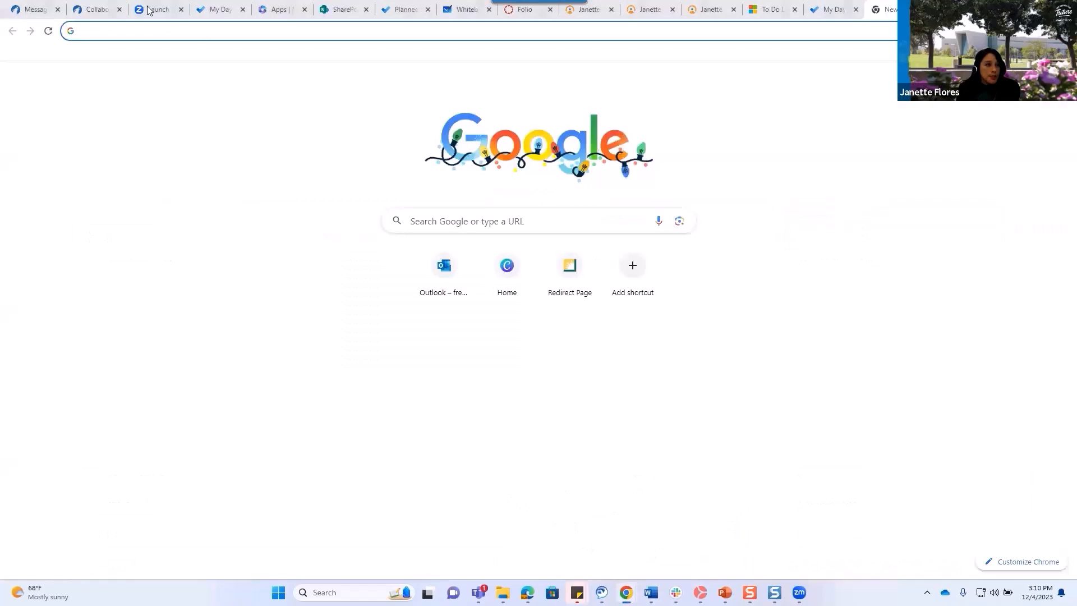
click(95, 11)
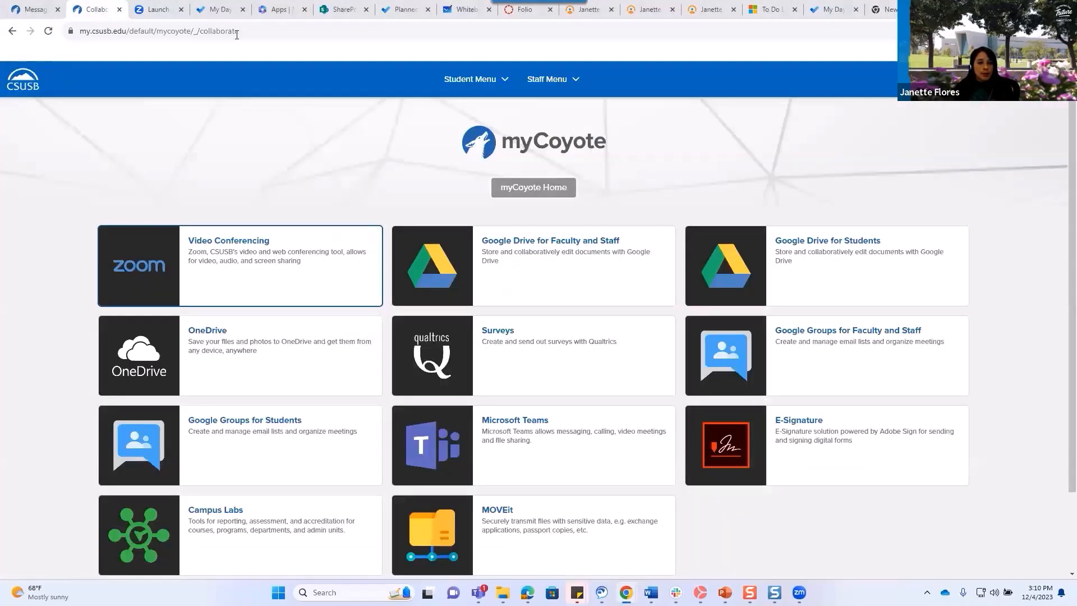
click(535, 189)
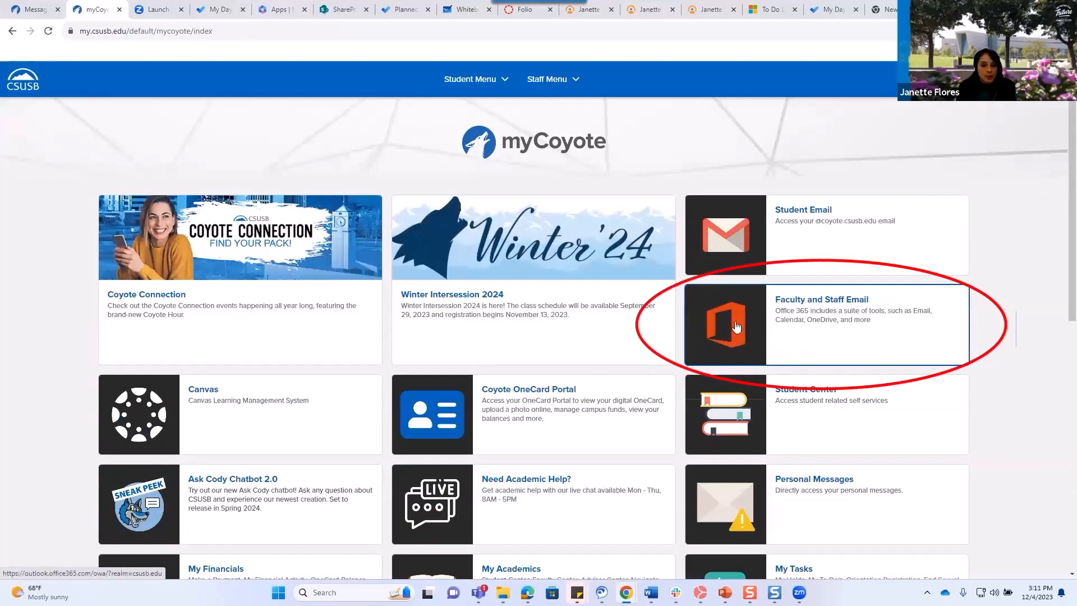
click(737, 327)
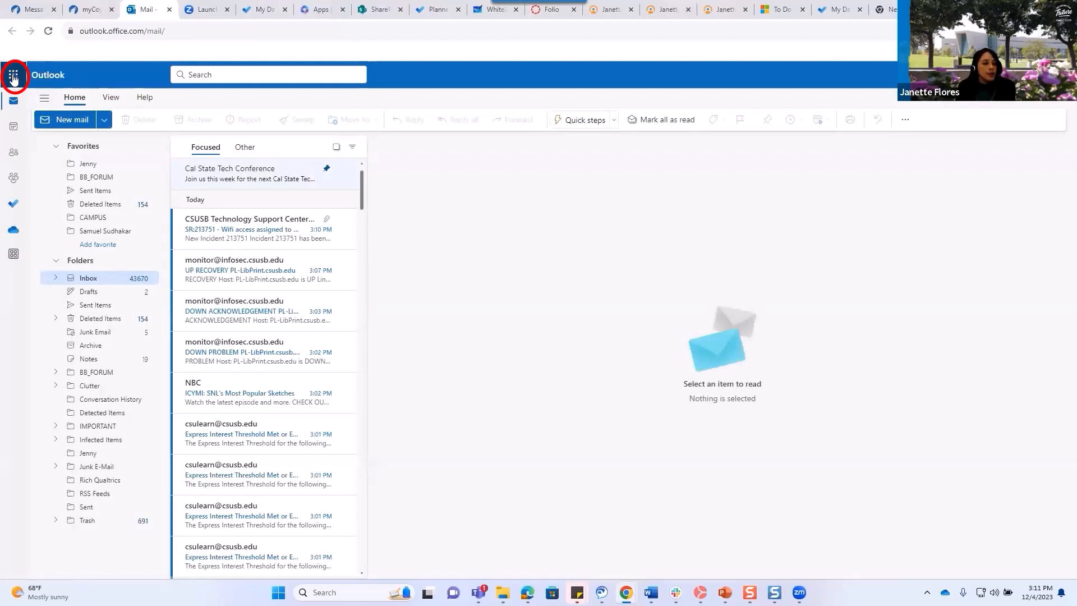
Use the App launcher to reach the 'Explore all your Apps' page.
click(13, 76)
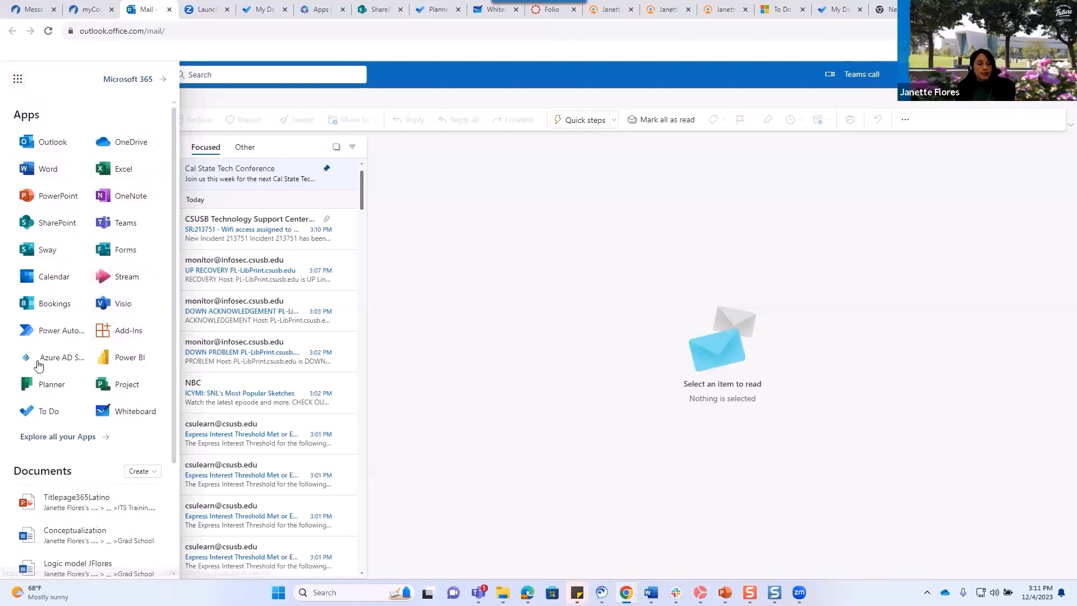
mouse_move(651, 593)
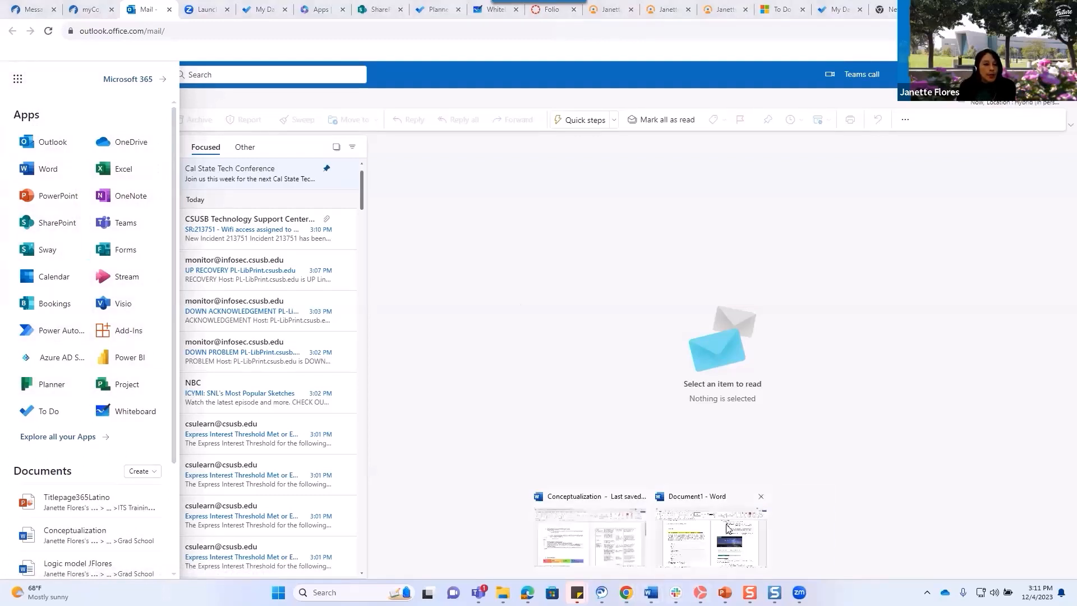
click(14, 80)
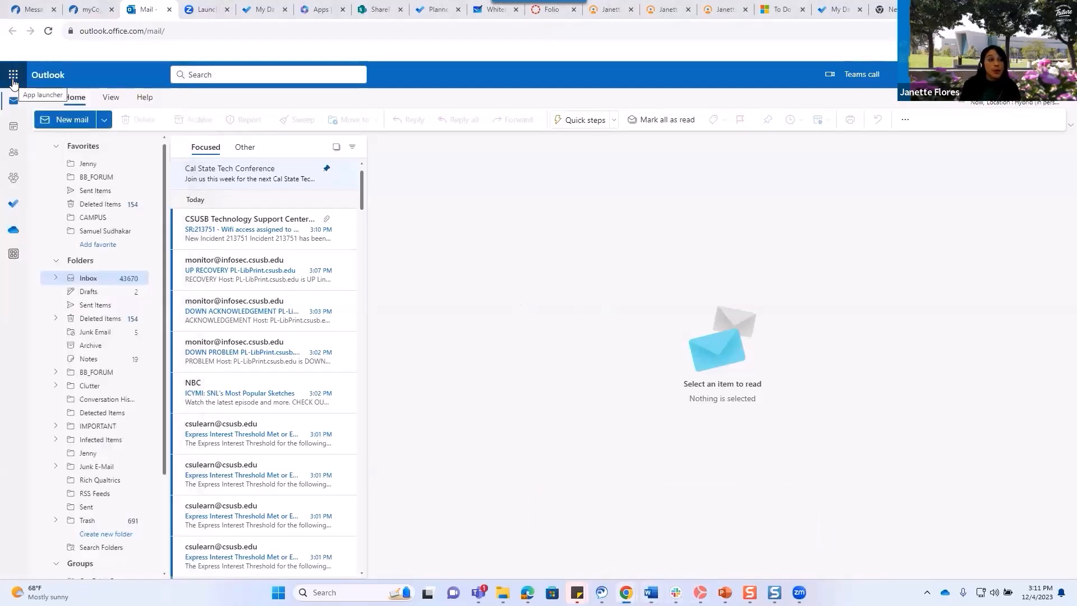
click(13, 80)
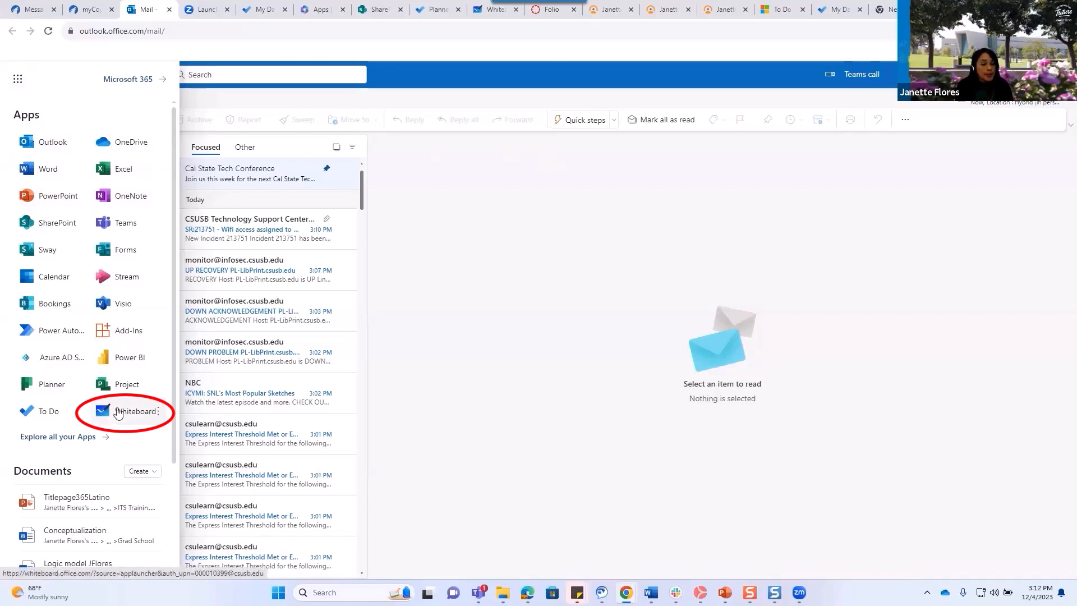
click(55, 438)
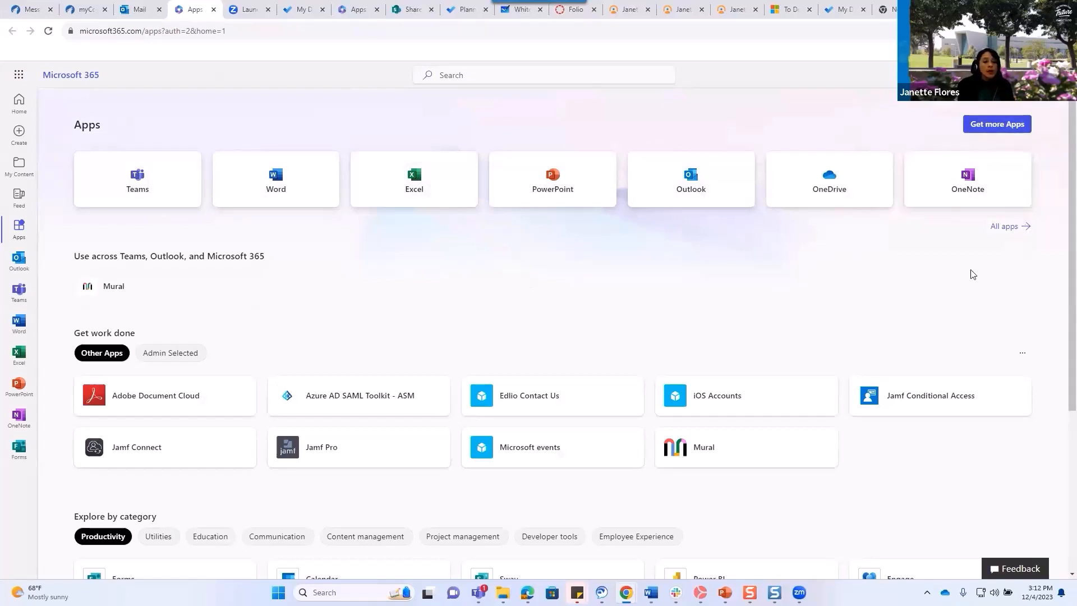
Find Whiteboard under Explore by category on the Apps page and launch it.
scroll(1060, 317, down, 5)
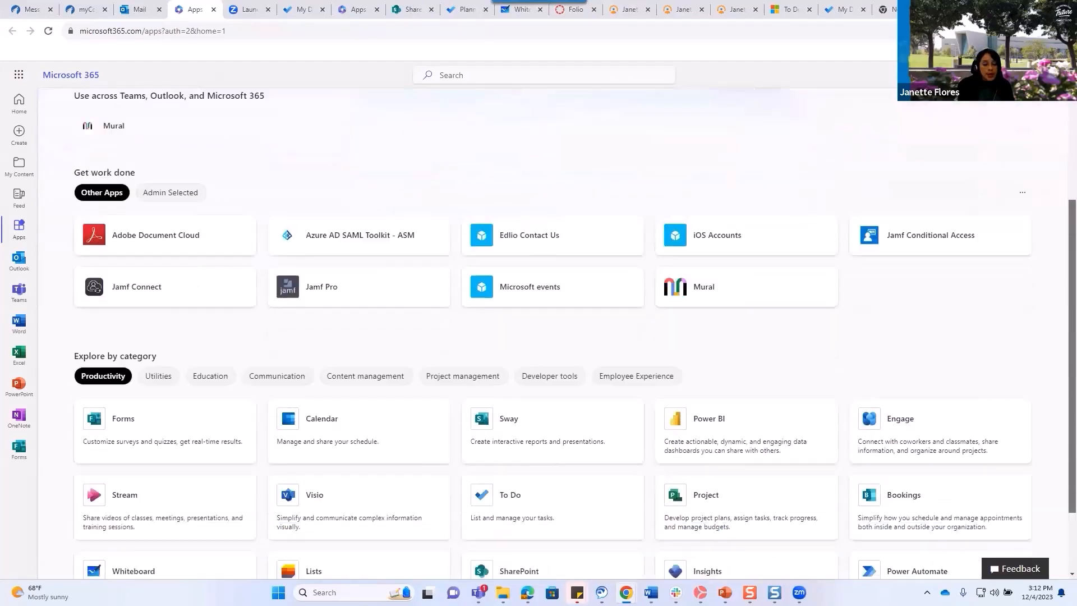
scroll(539, 337, up, 5)
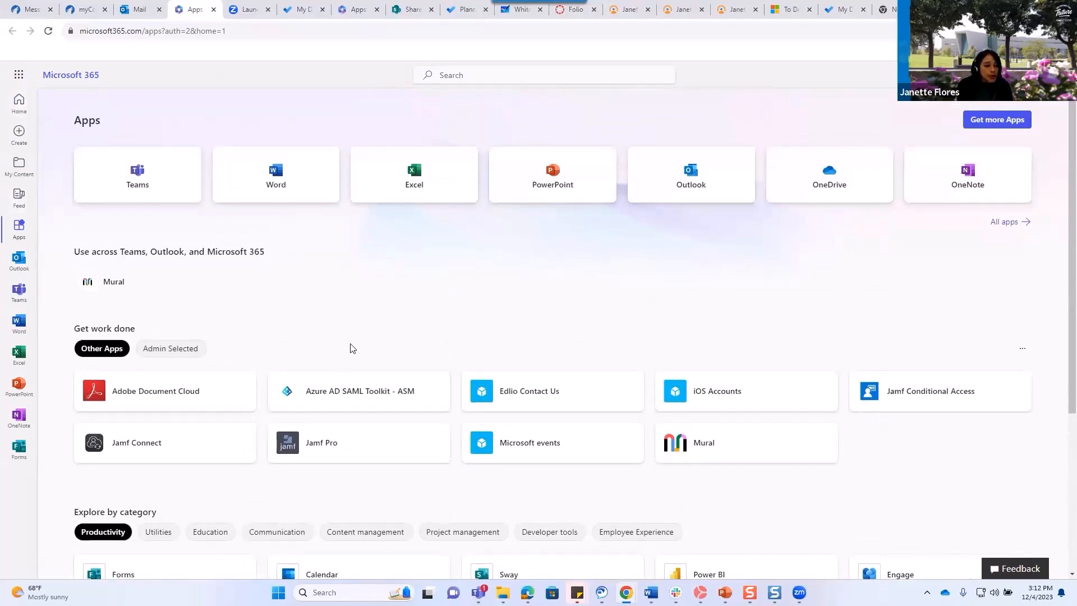
scroll(223, 466, down, 5)
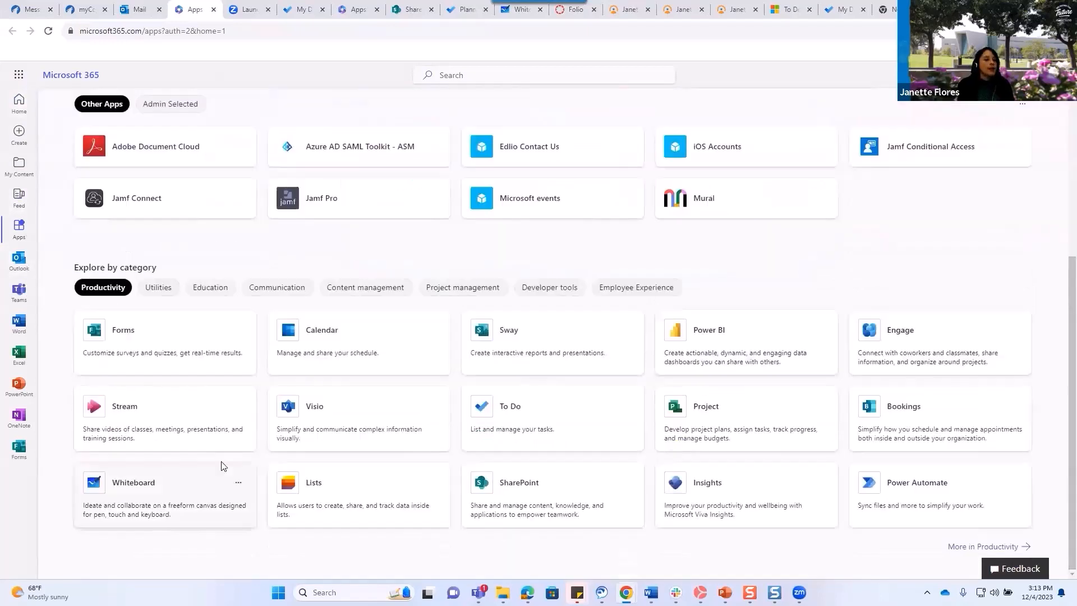
click(212, 496)
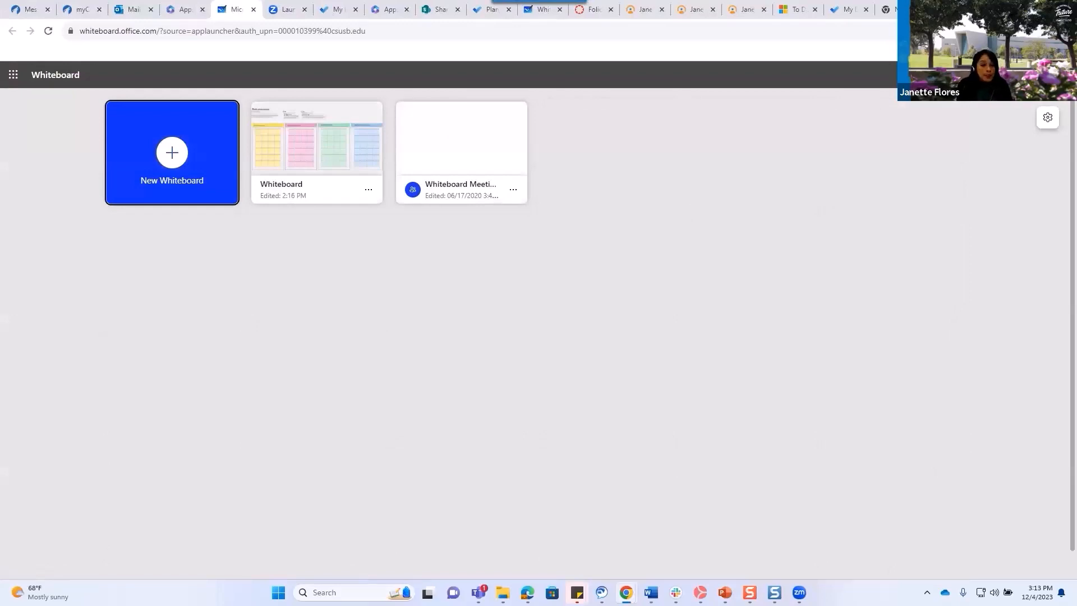
Create a new whiteboard, Whiteboard 1, from the New Whiteboard tile.
click(588, 146)
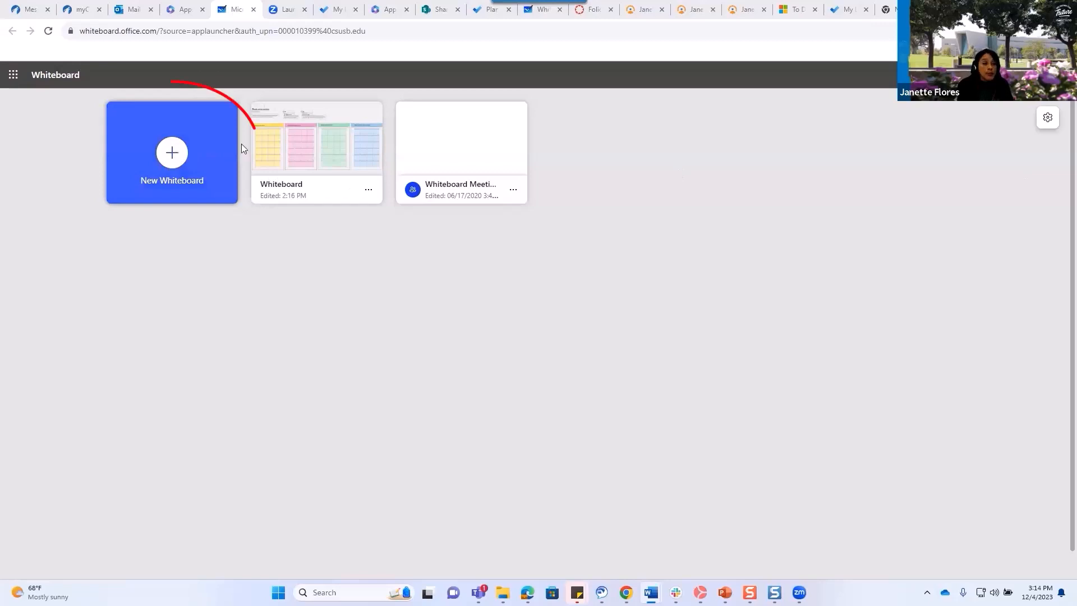
click(173, 154)
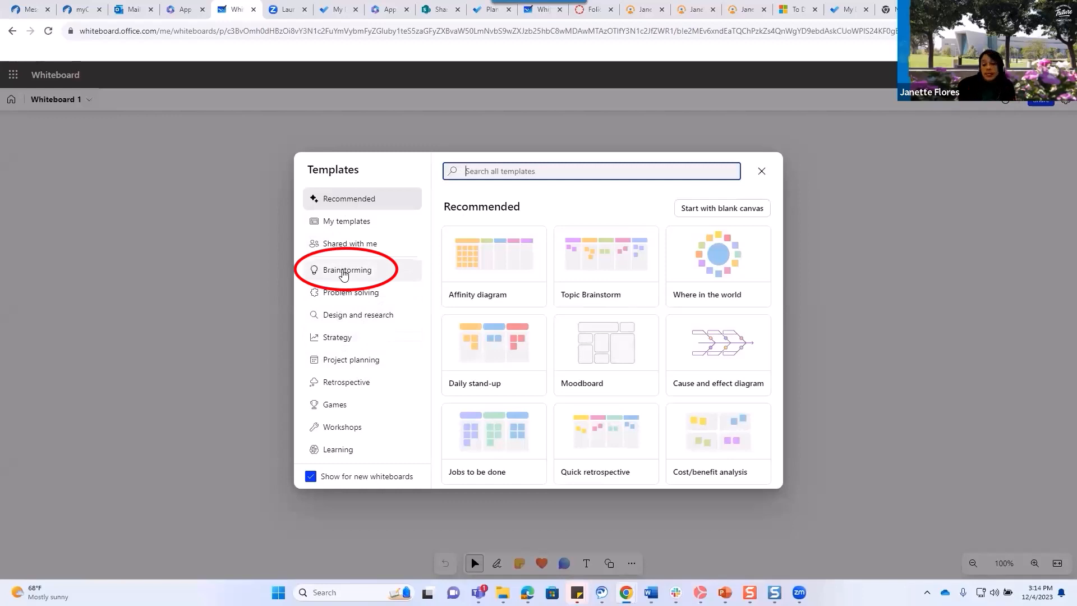
Add the Brainstorming Affinity diagram template to the board and select its PROMPT and IDEAS headers.
click(344, 274)
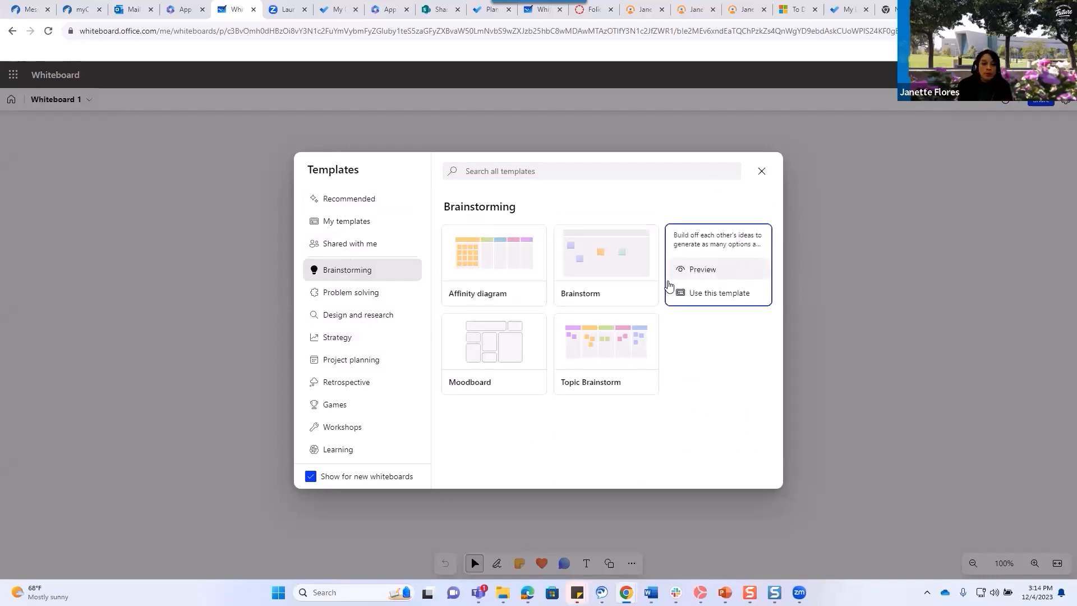
mouse_move(541, 267)
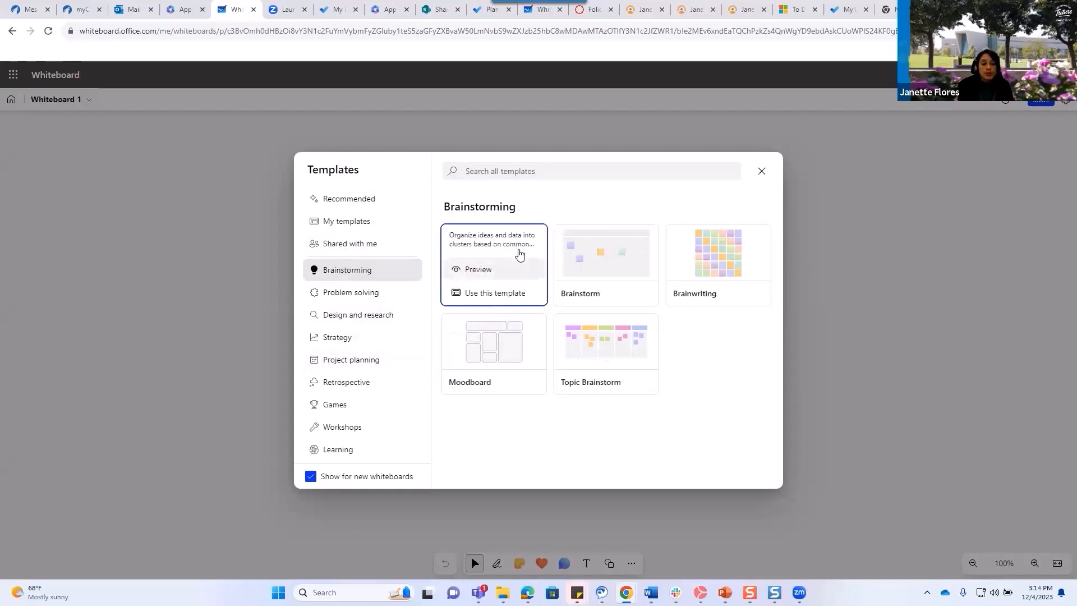
click(537, 269)
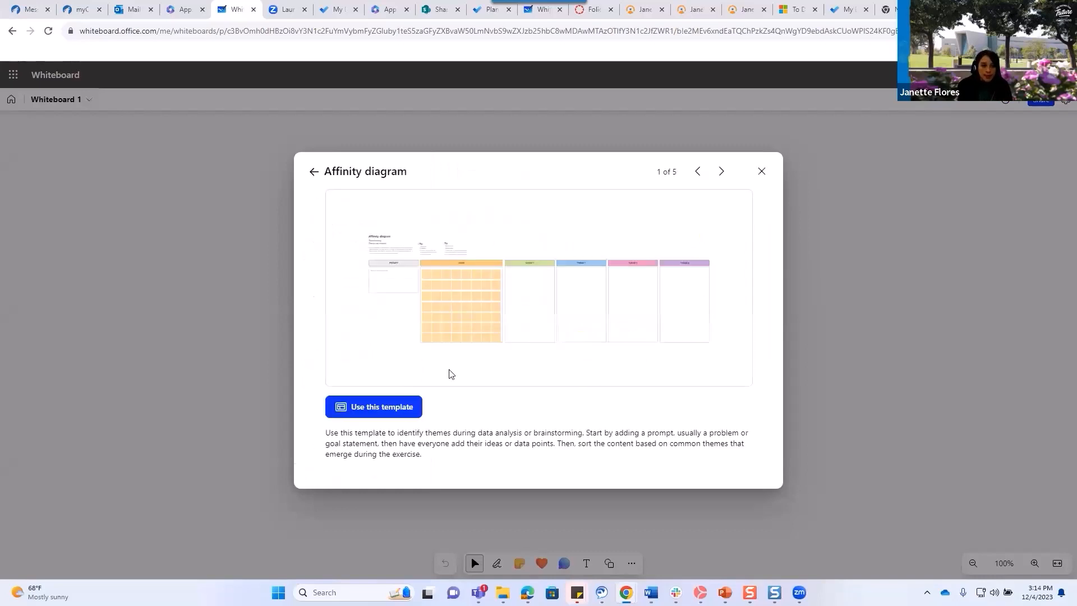
click(389, 405)
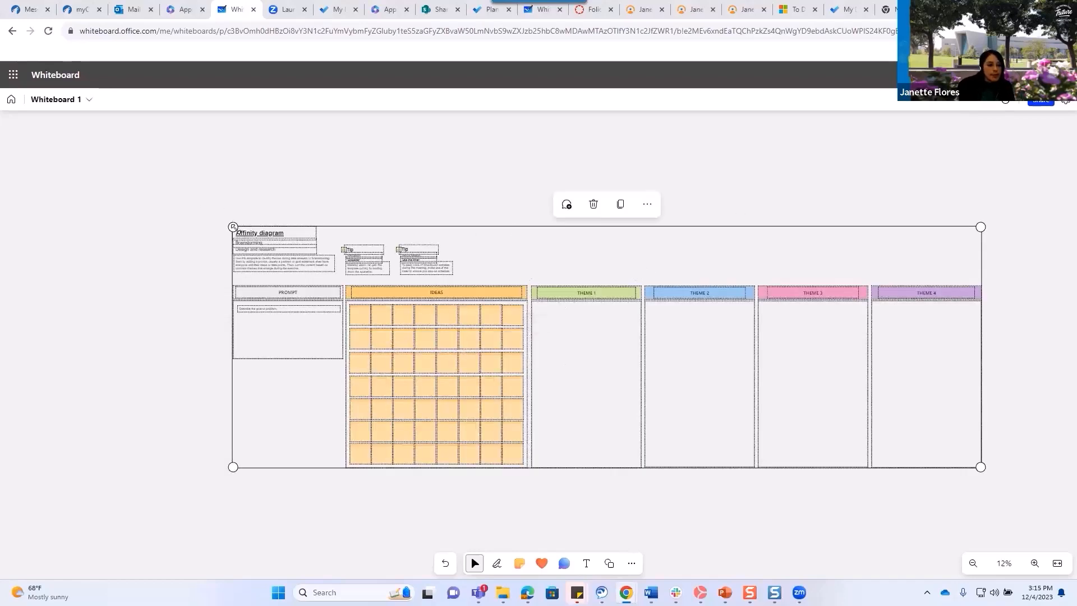
click(300, 294)
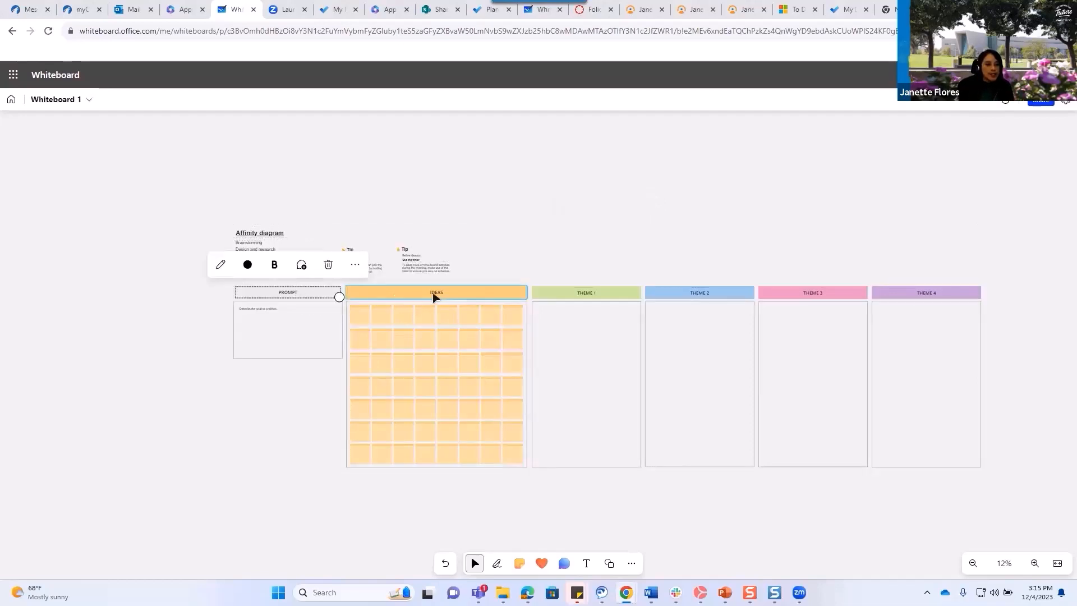
click(438, 291)
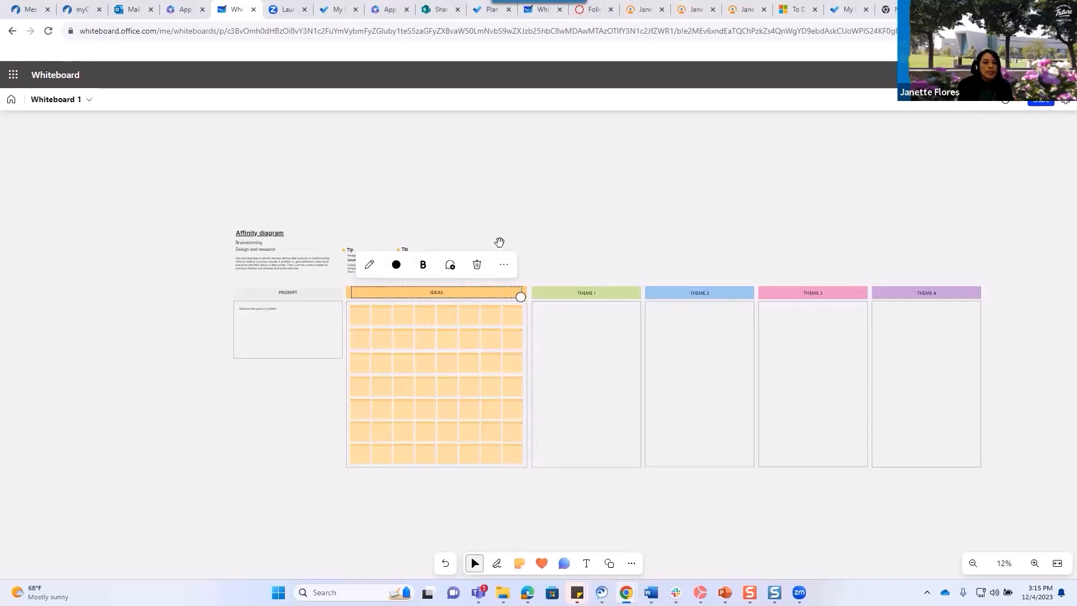
Share Whiteboard 1's edit link with three organisation recipients, then dismiss the confirmation.
click(1041, 101)
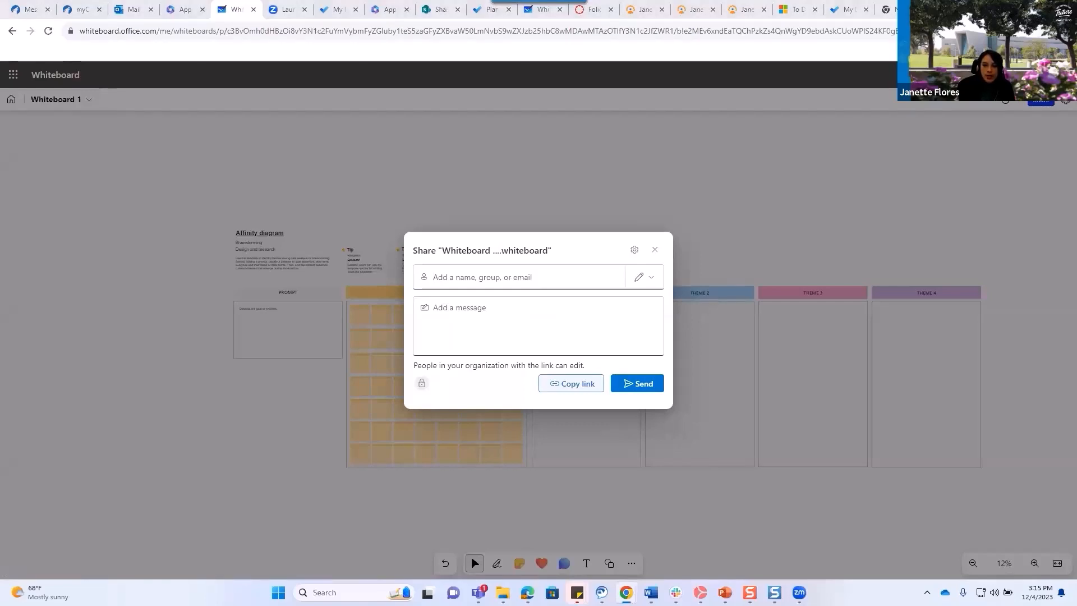
click(492, 280)
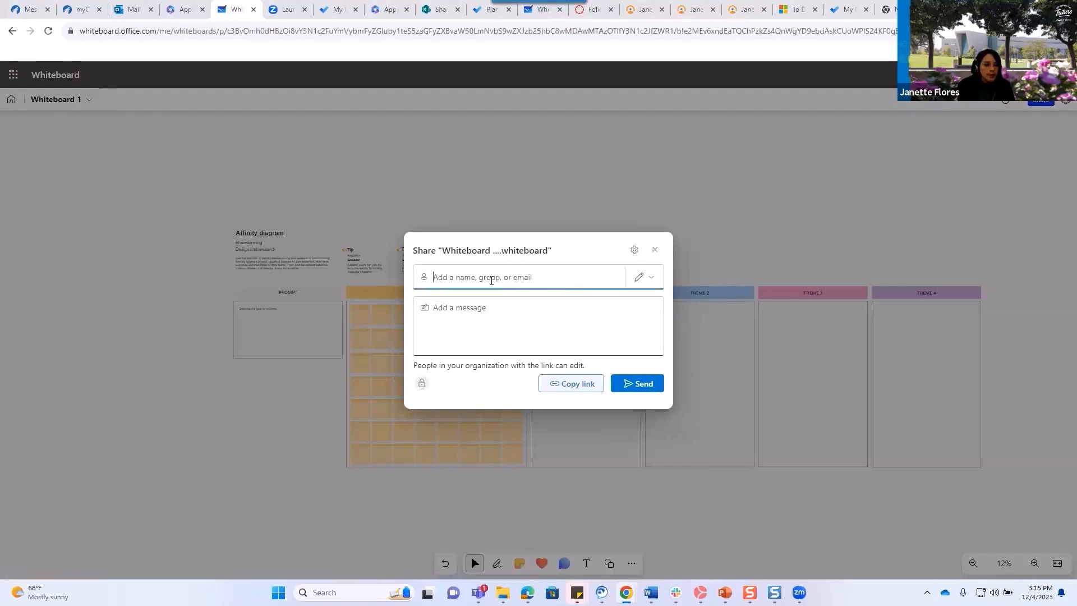
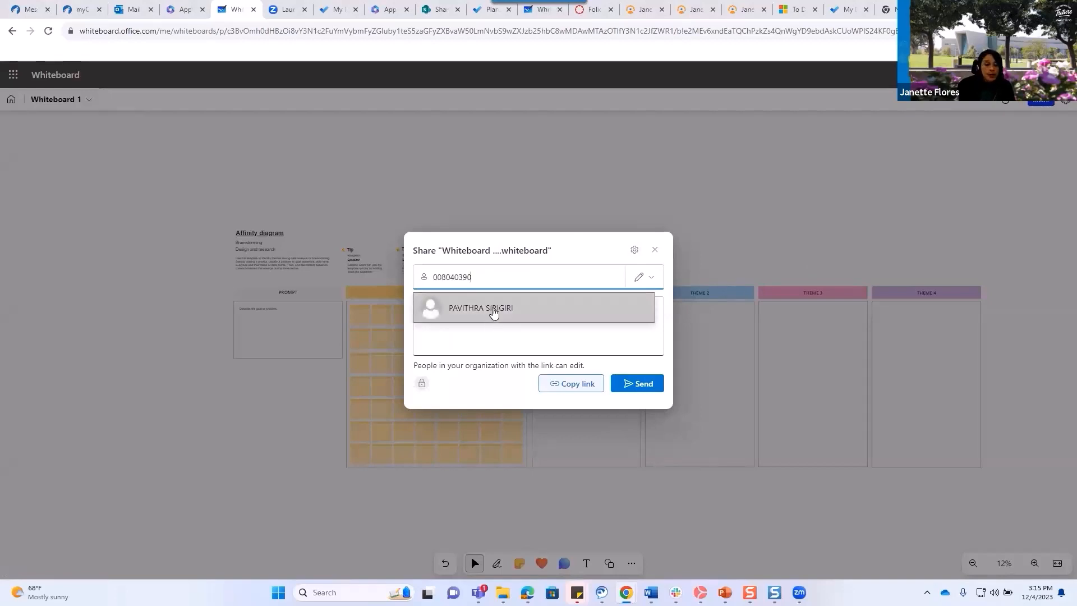
click(493, 315)
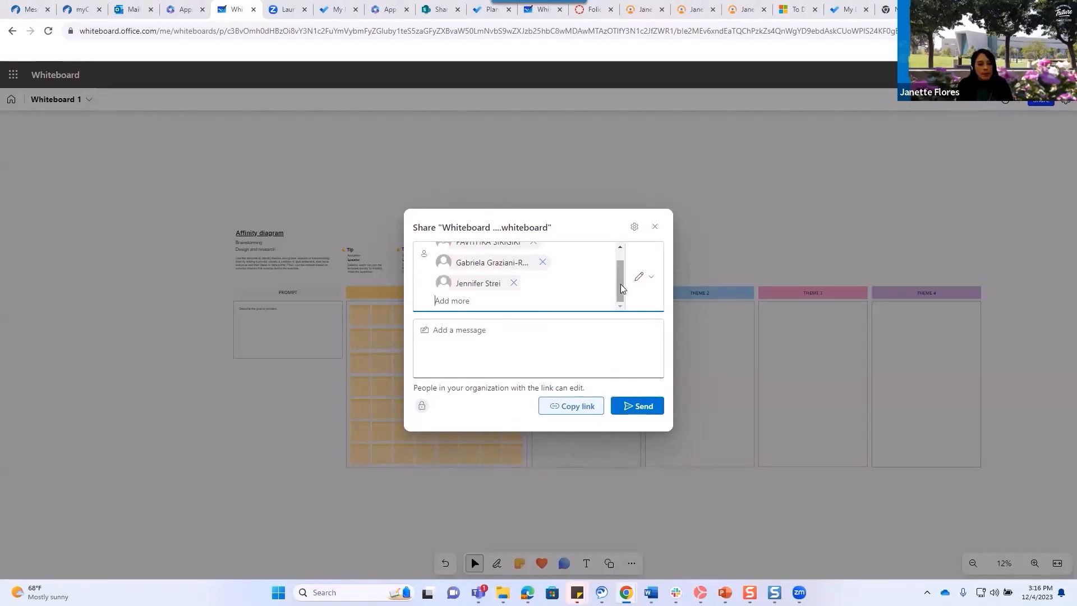
mouse_move(621, 289)
mouse_down()
mouse_move(623, 278)
mouse_move(621, 303)
mouse_up()
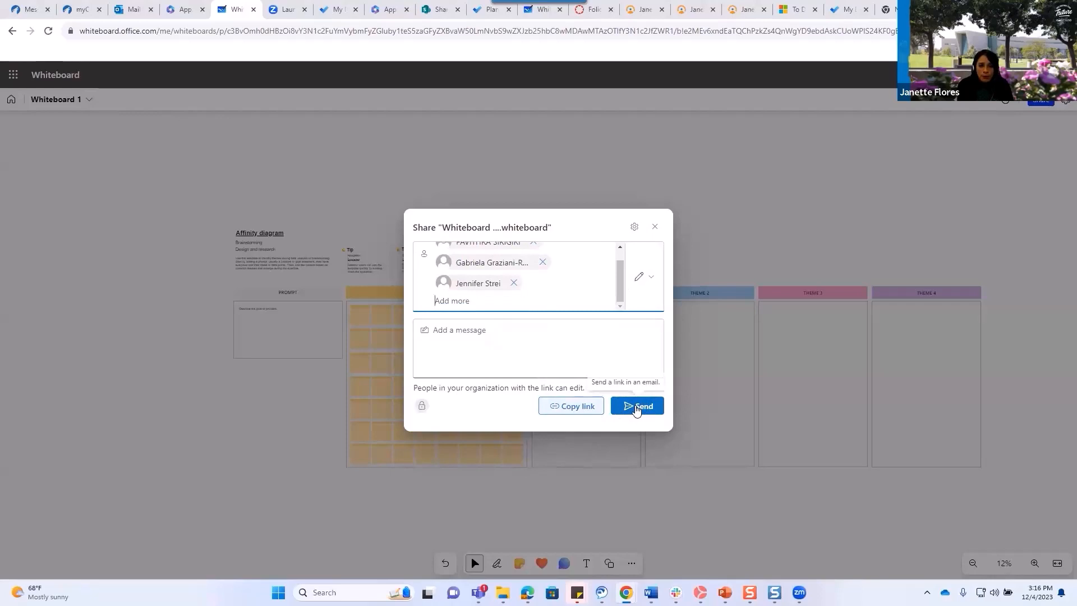
click(637, 409)
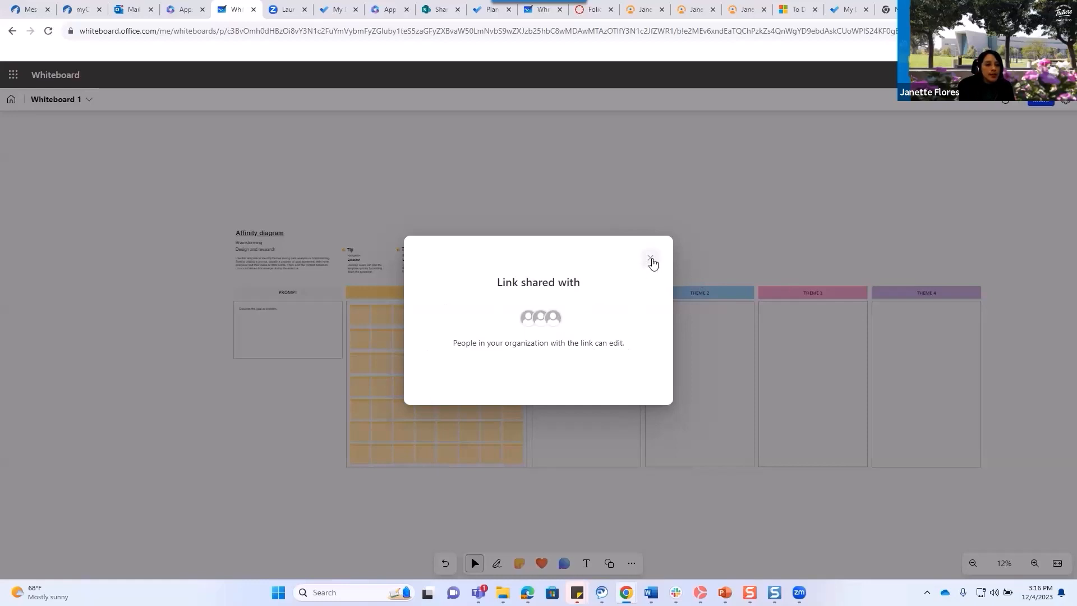
click(650, 255)
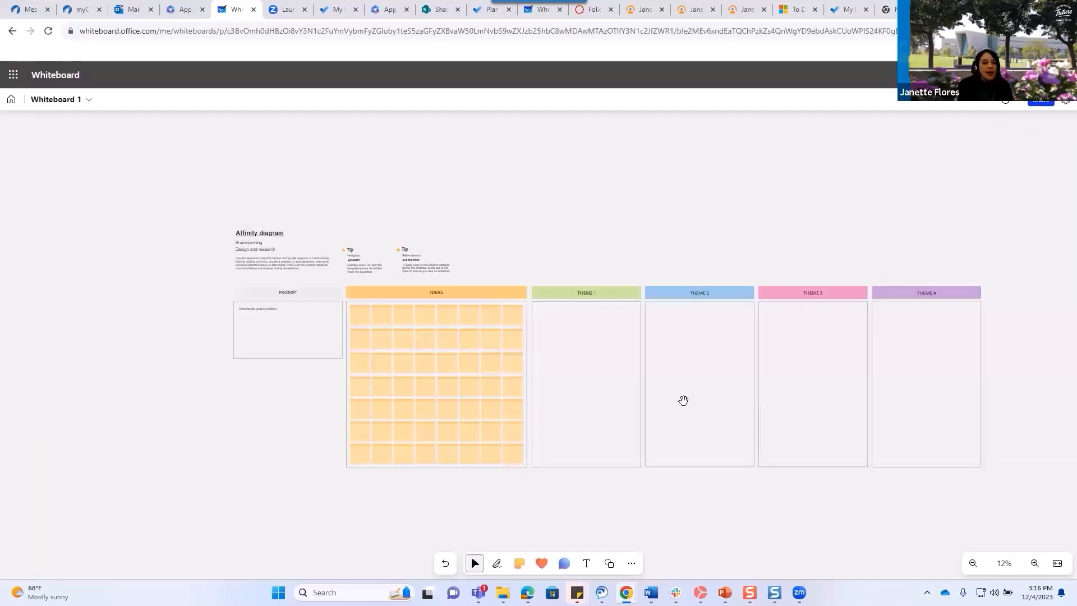
Send the board's share link to one more colleague by entering their name.
click(1035, 104)
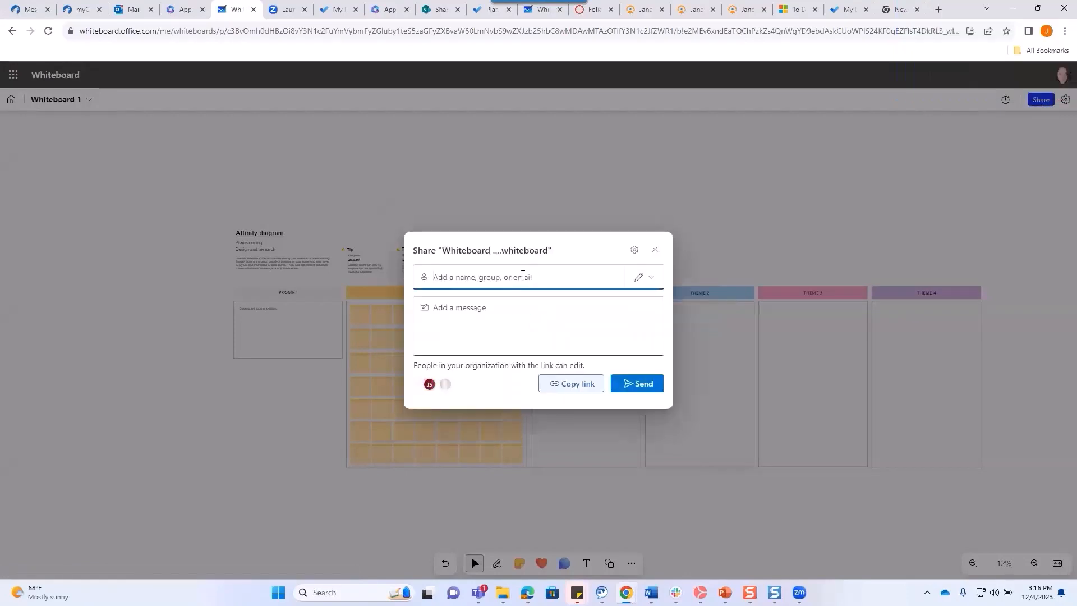
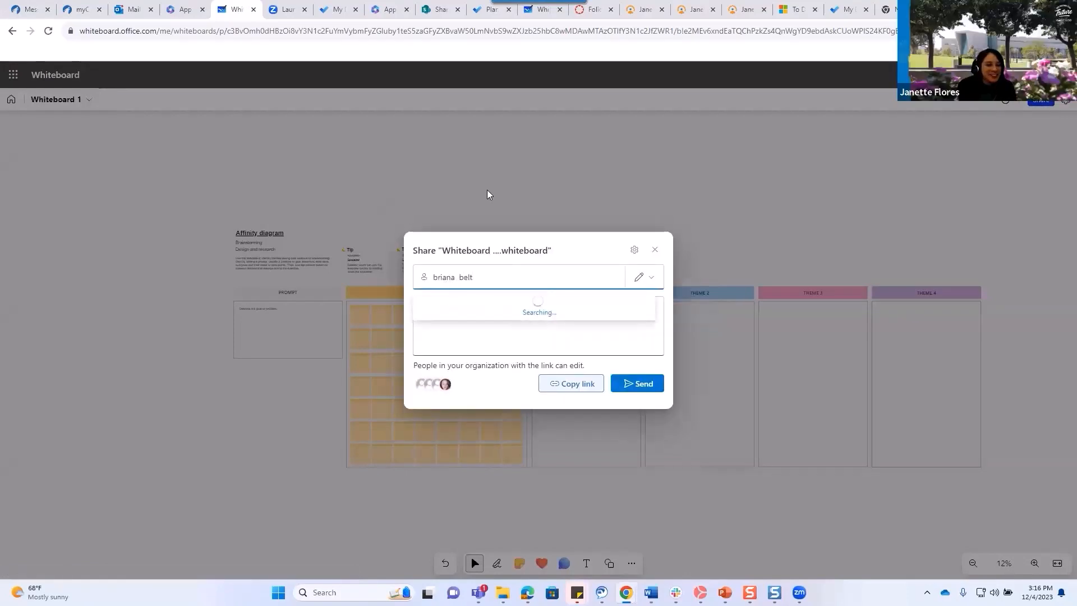
key(Return)
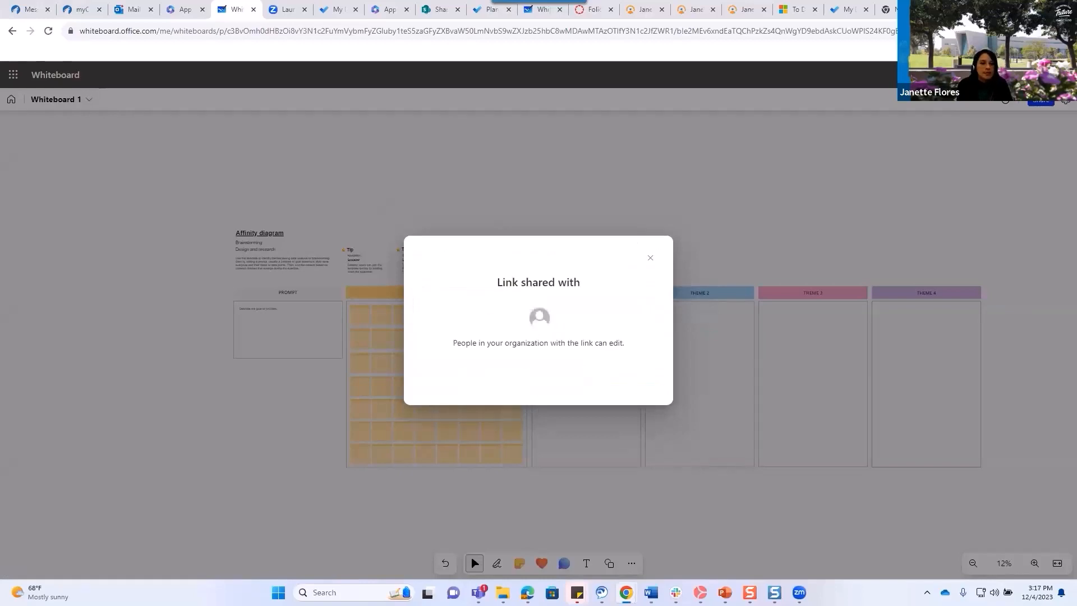
mouse_move(780, 589)
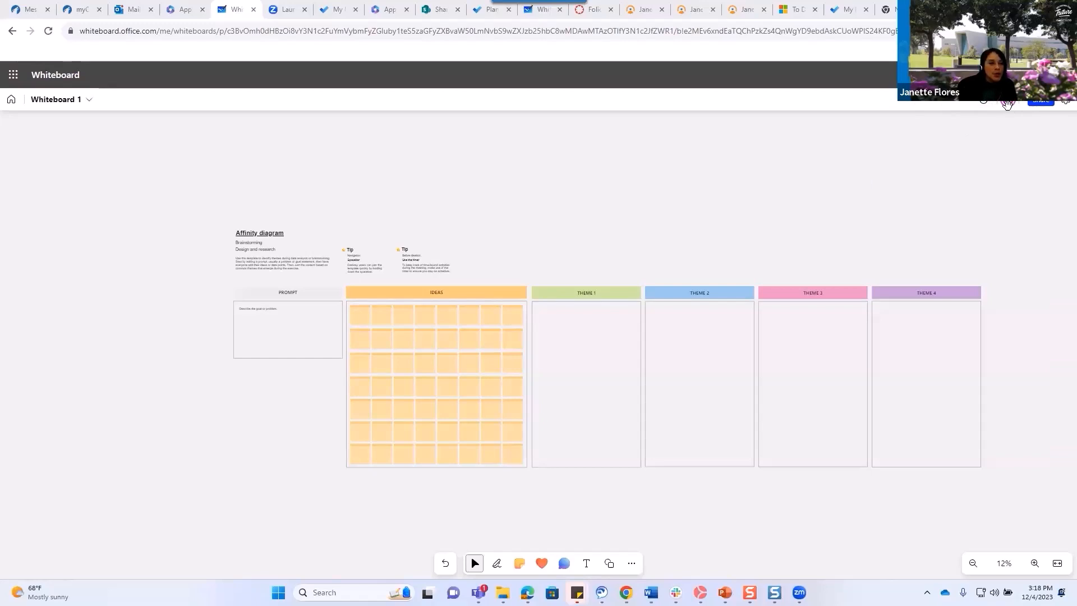
click(1008, 103)
mouse_move(1008, 104)
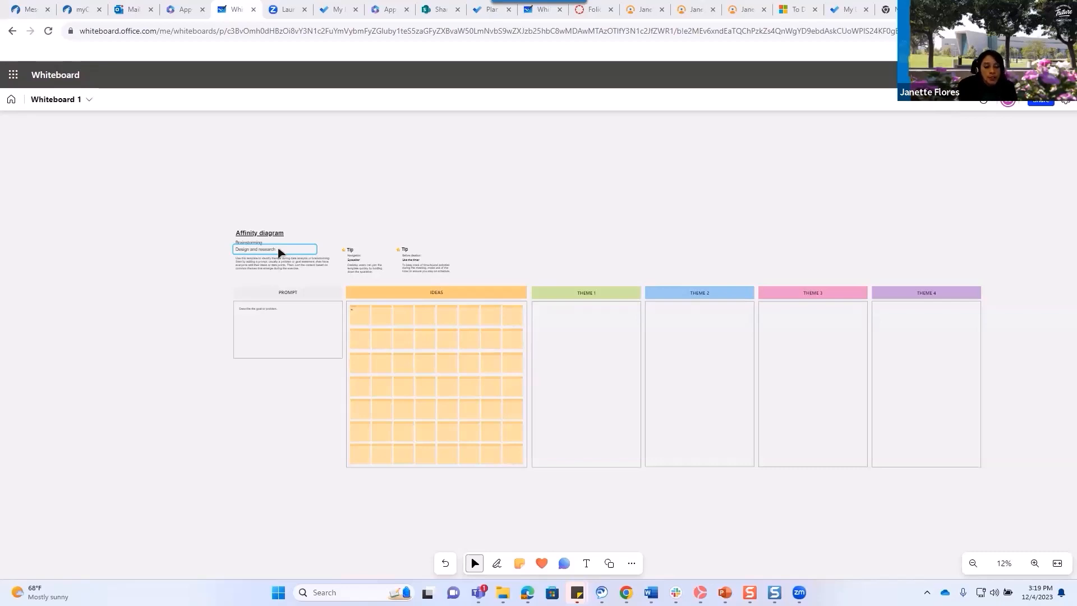
Place heart reactions on the Ideas grid and in the Theme 2, 3 and 4 columns.
click(541, 563)
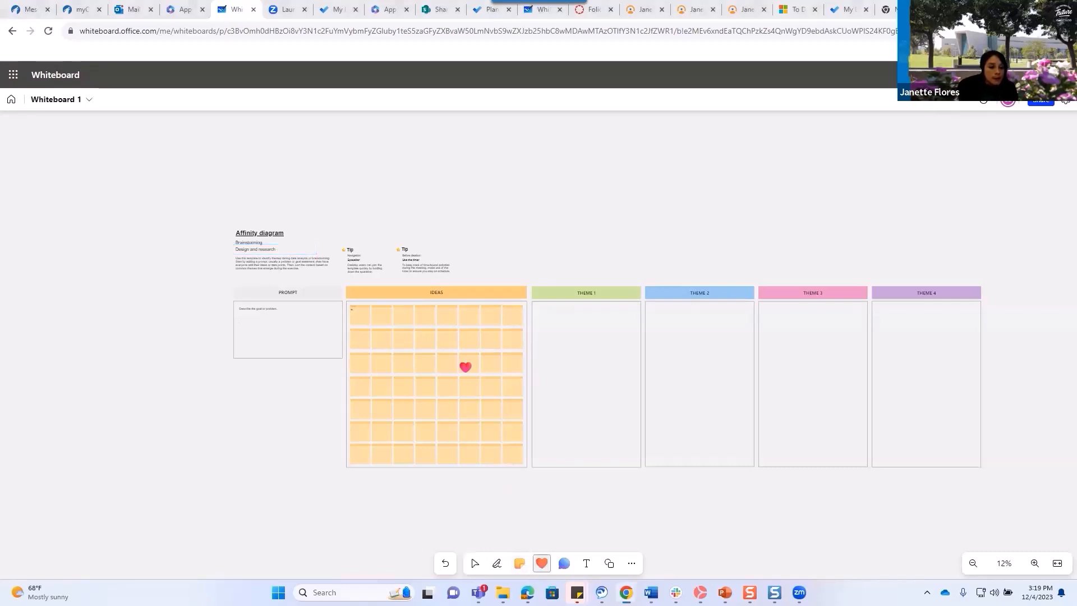
click(454, 345)
click(606, 318)
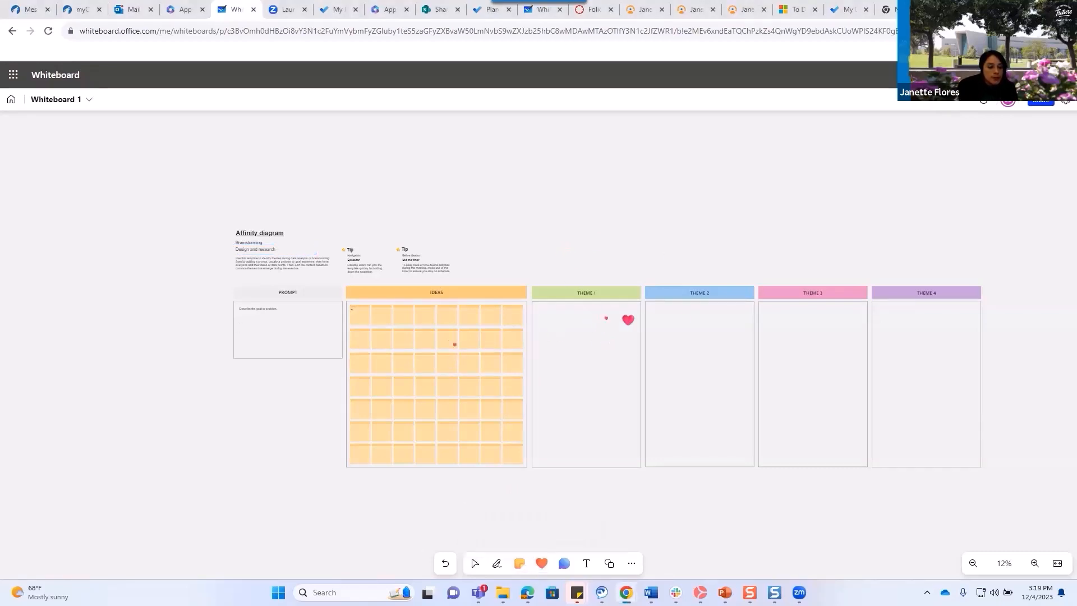
click(420, 319)
click(723, 376)
click(840, 357)
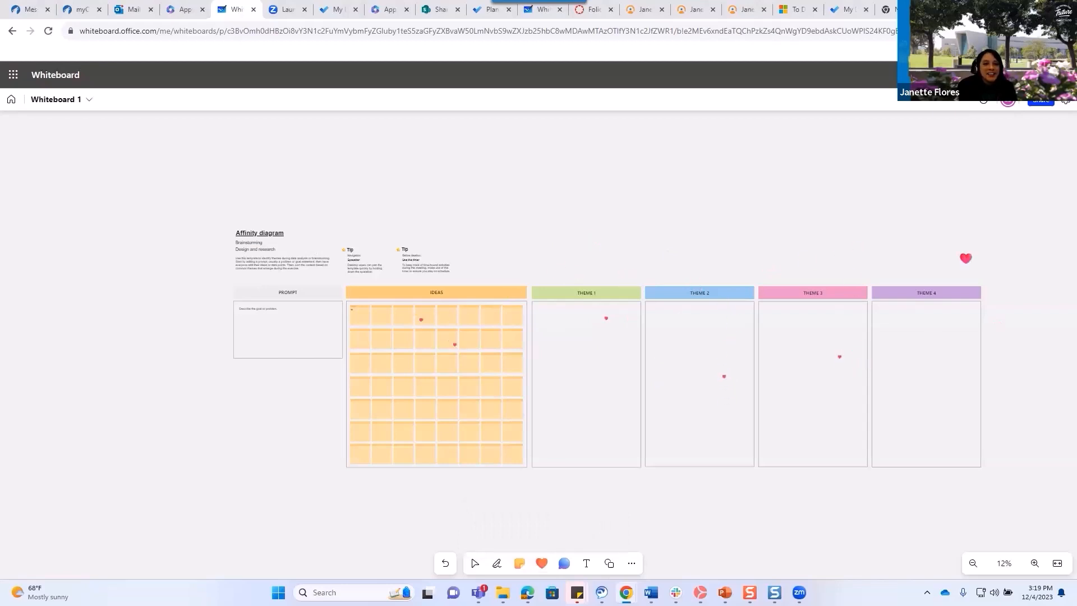
click(927, 347)
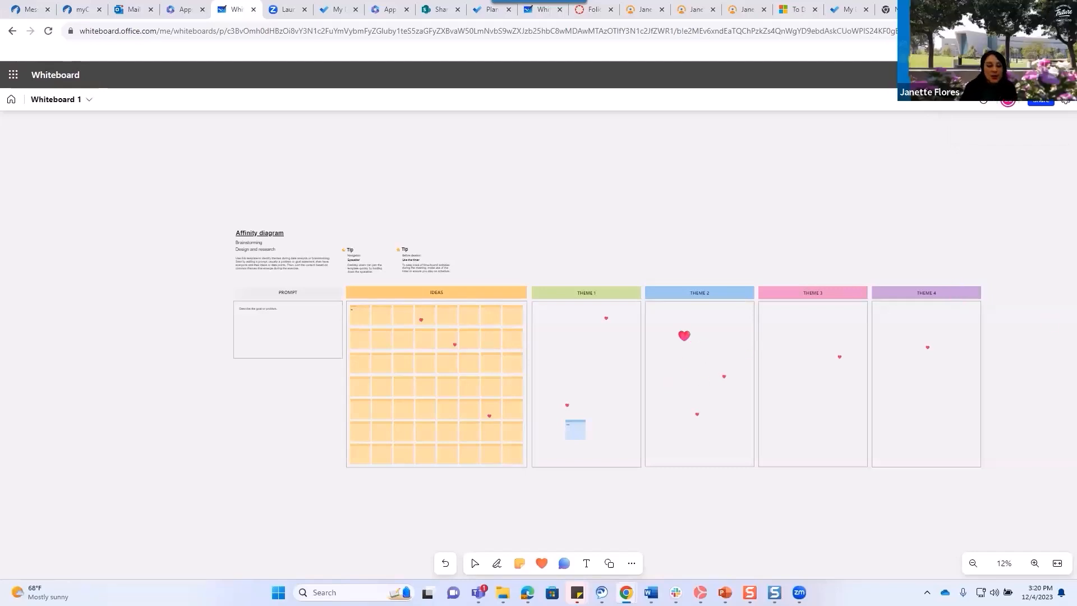
click(564, 569)
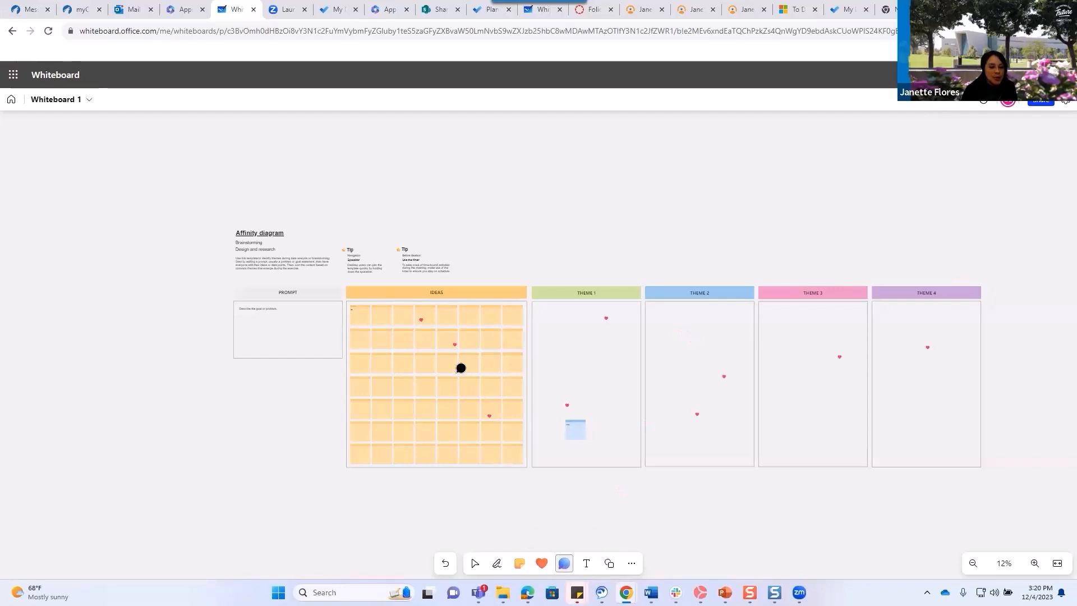
click(461, 369)
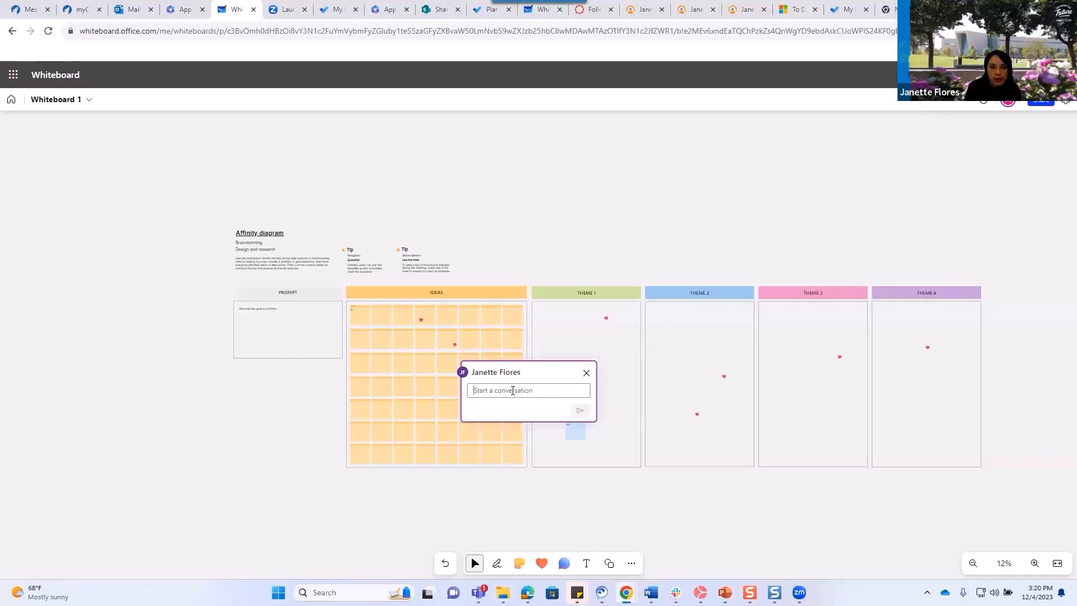
text(Hi)
key(BackSpace)
key(BackSpace)
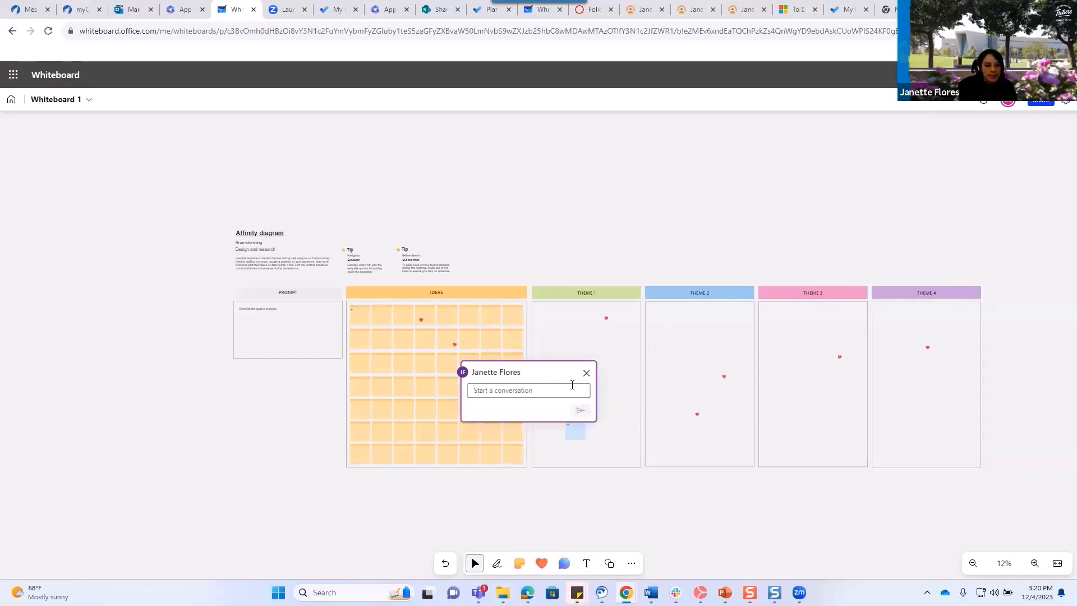
click(586, 373)
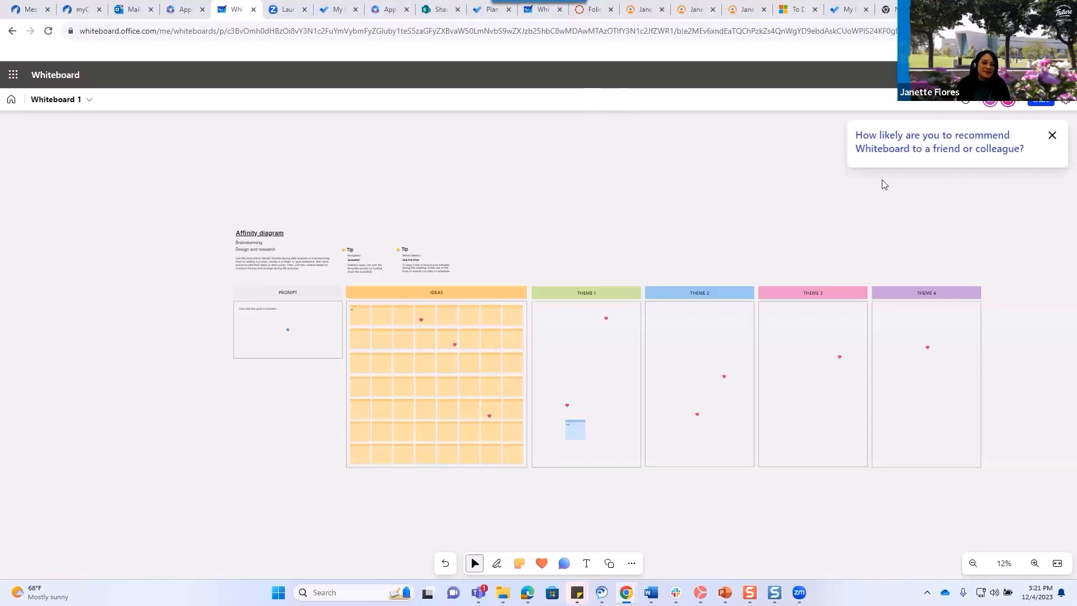
Close the 'How likely are you to recommend Whiteboard' survey, then briefly open and close Windows Quick Settings.
click(1052, 135)
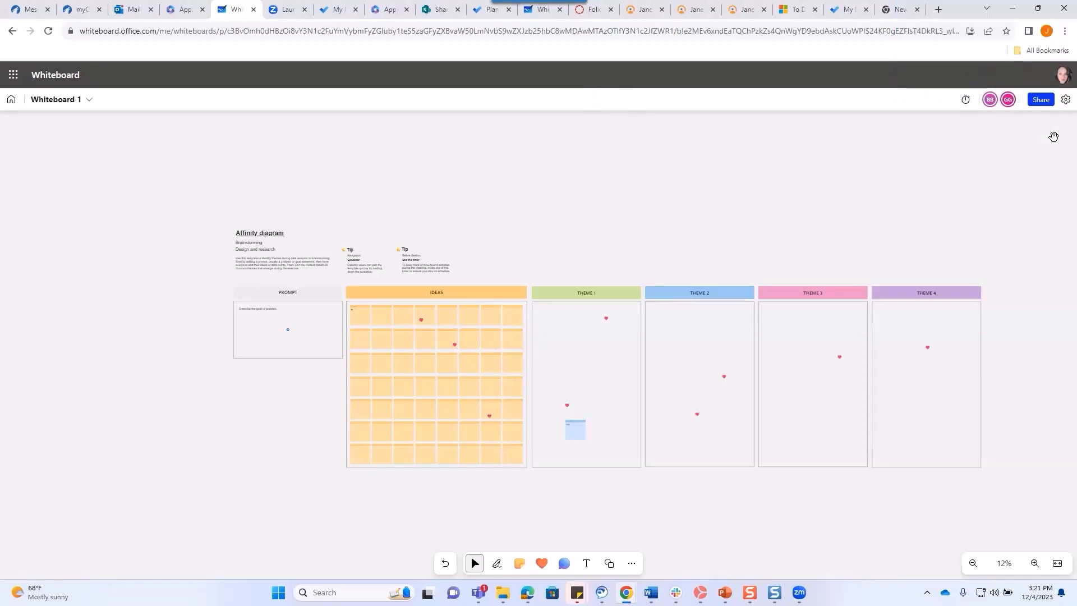
click(982, 592)
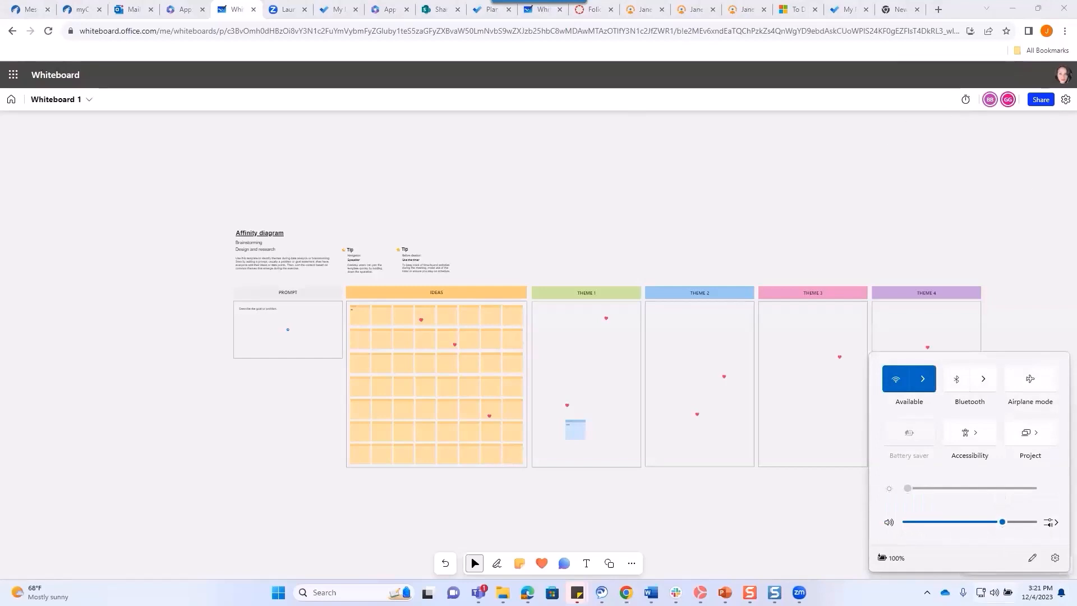
click(778, 78)
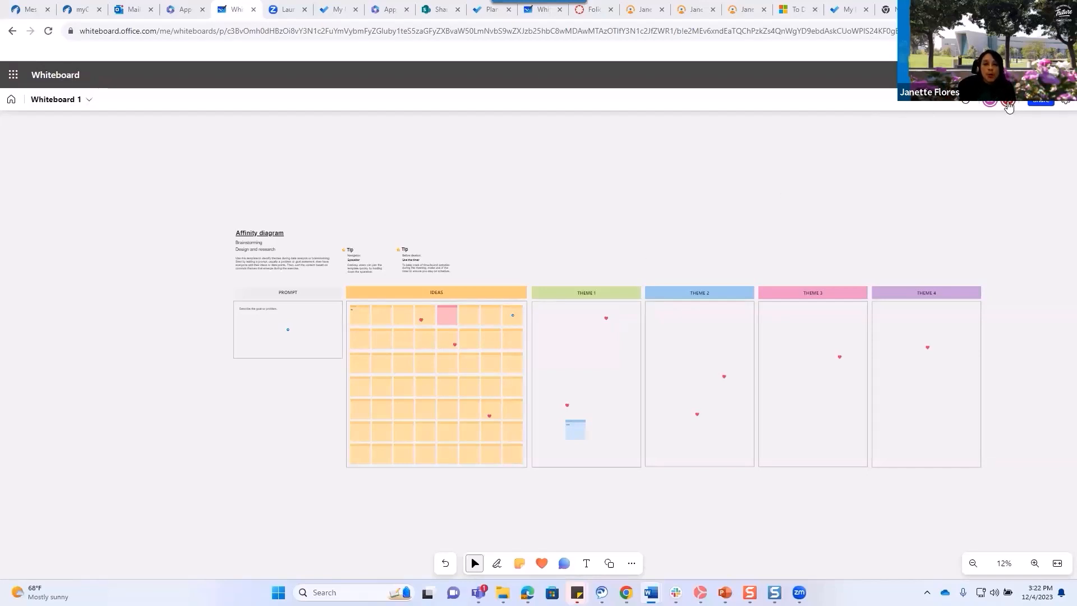
Check who has the board open via the collaborator avatar, then switch to the myCoyote browser tab.
mouse_move(1008, 108)
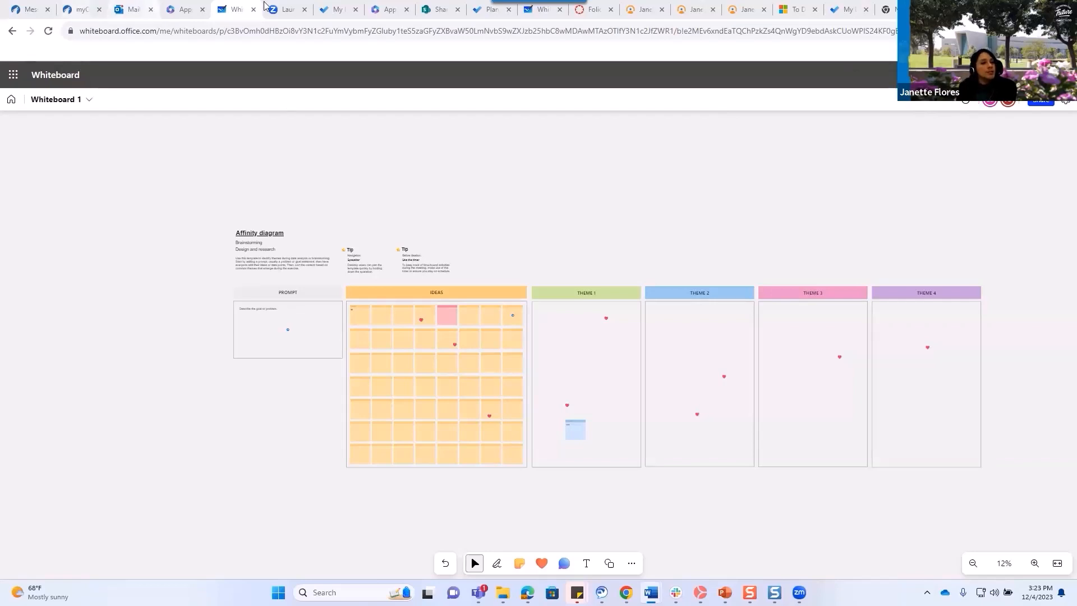
click(79, 10)
Go to the Microsoft 365 Apps page and bring the Productivity category with Sway into view.
click(31, 11)
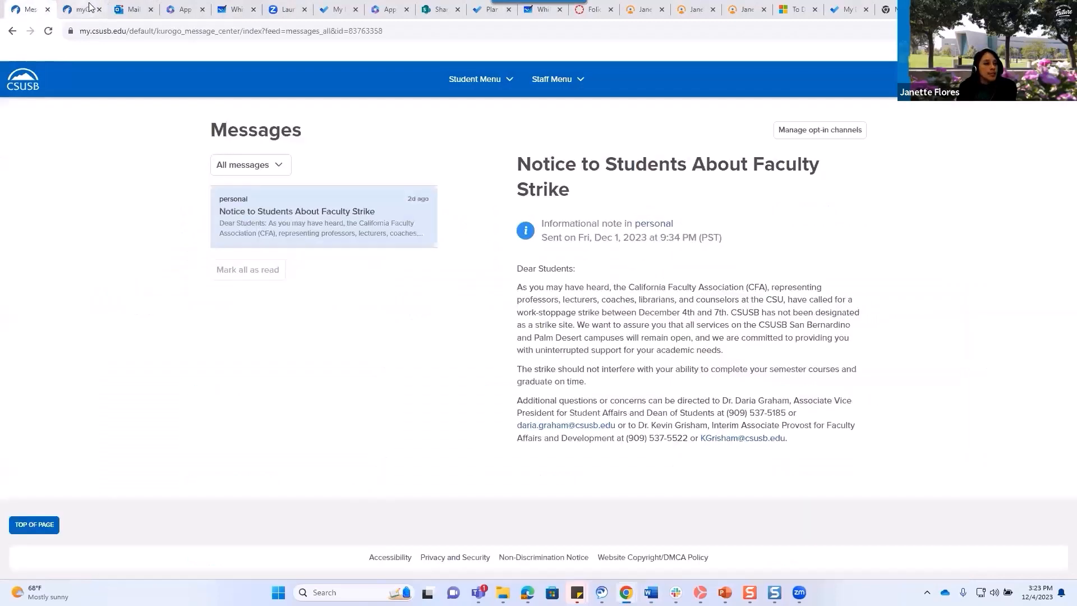
click(79, 10)
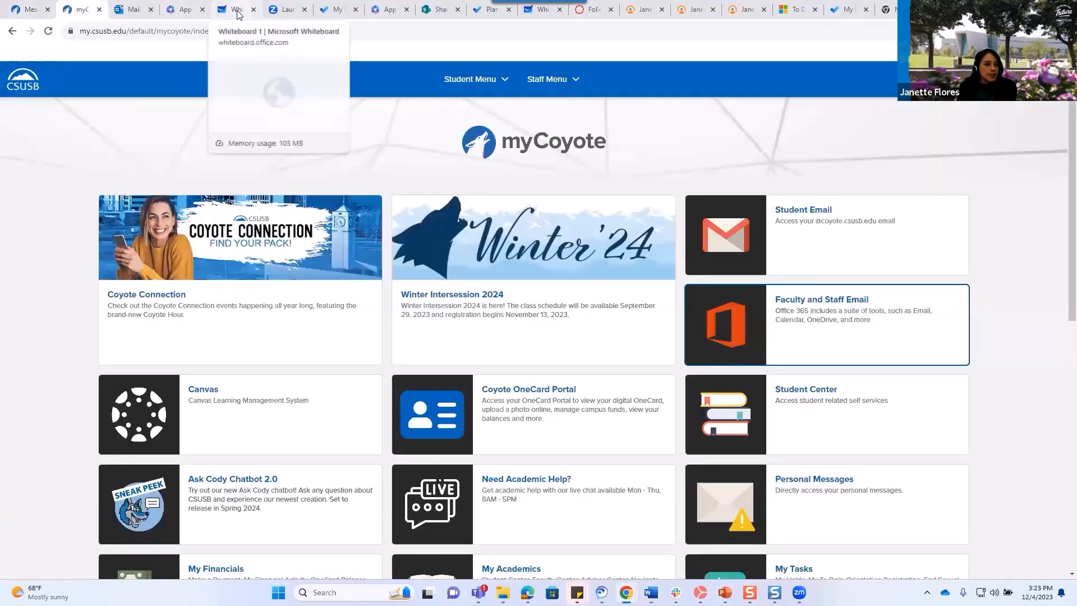
click(179, 11)
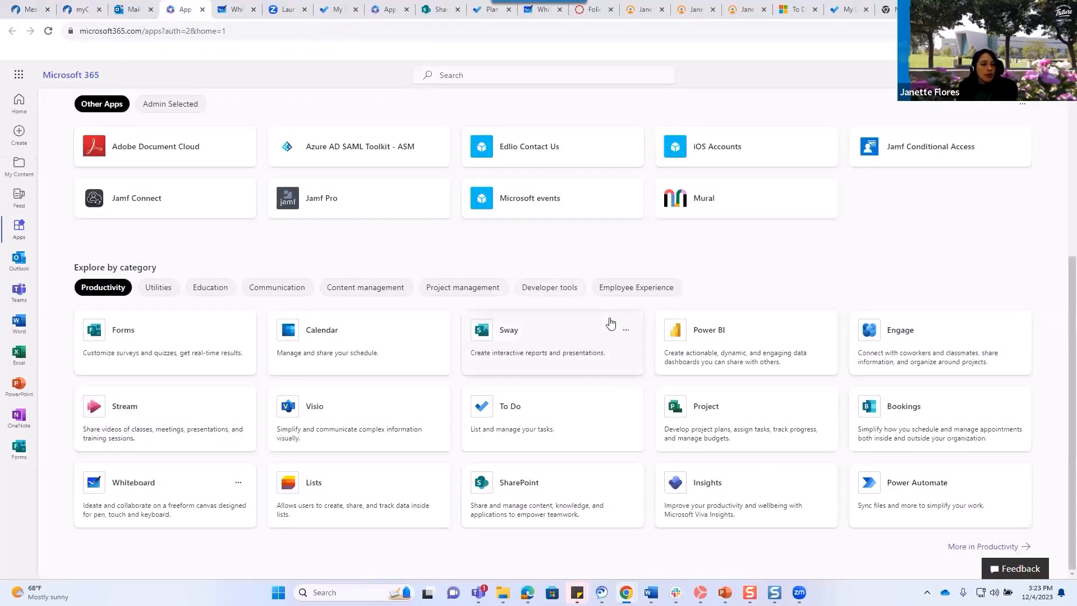
drag(505, 343, 923, 147)
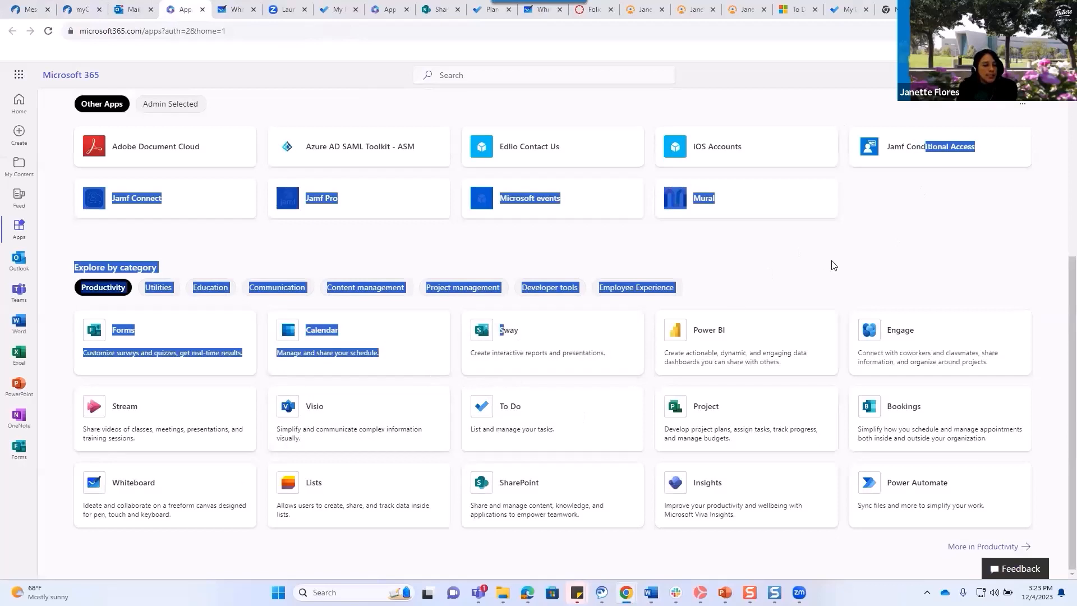
click(396, 254)
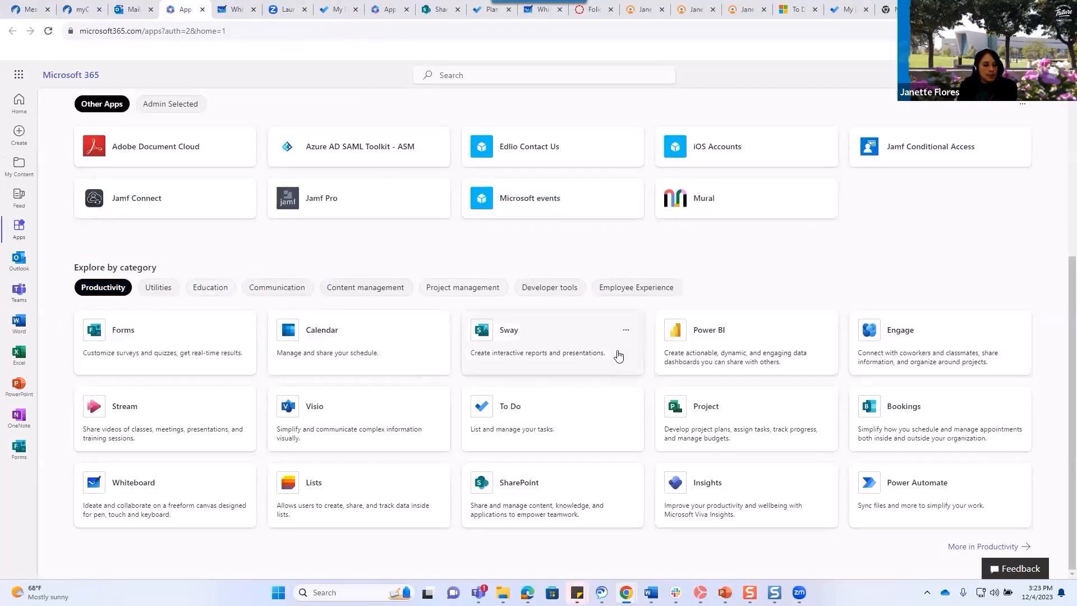
Launch Sway from the Apps list and scroll through My Sways, the template gallery and lesson examples.
click(566, 352)
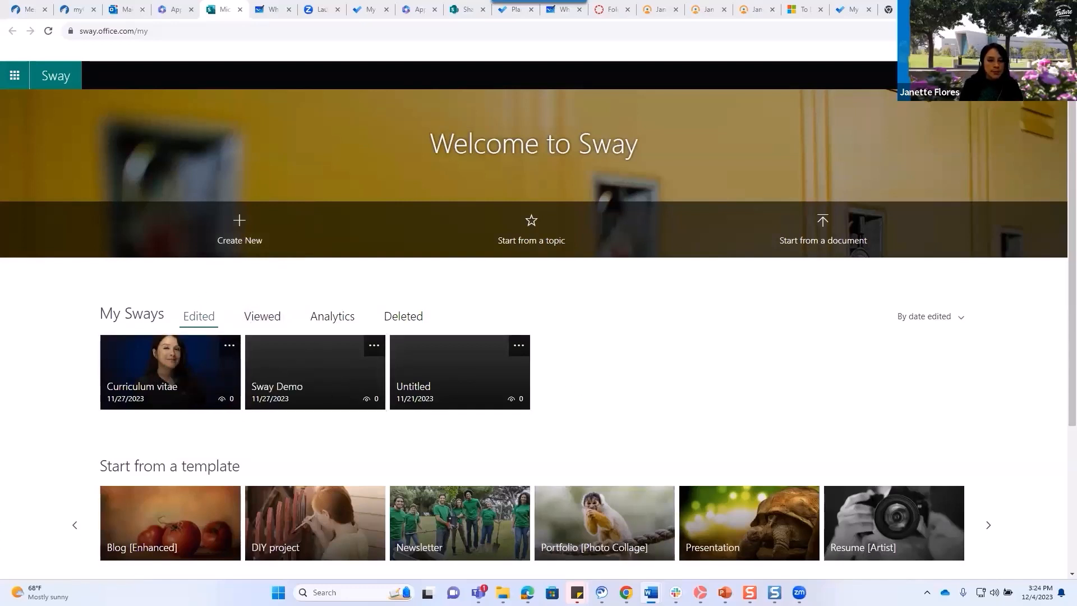
scroll(1059, 309, down, 4)
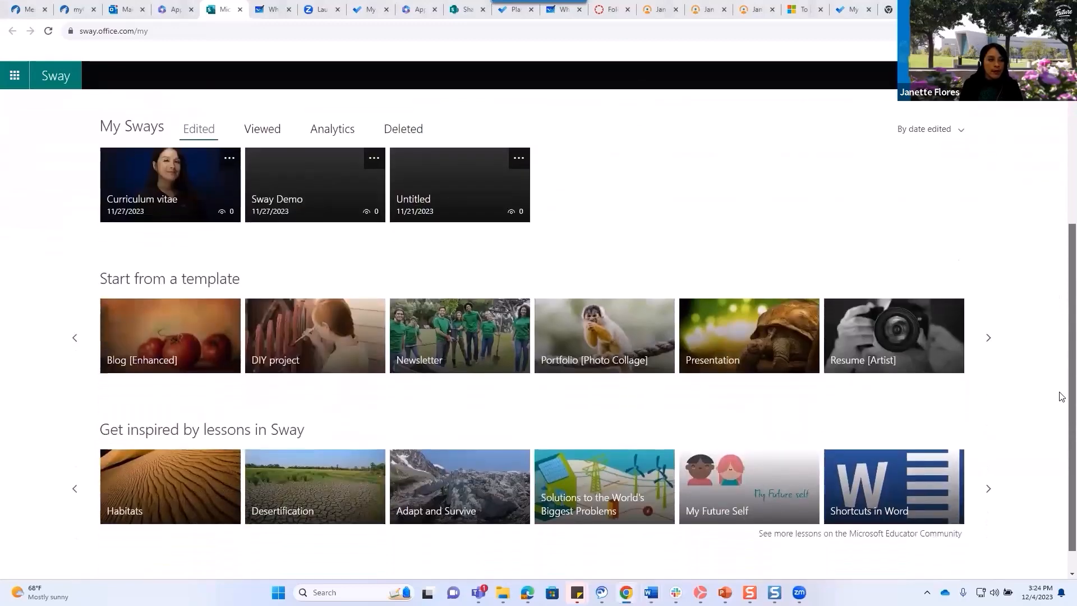
scroll(533, 337, up, 1)
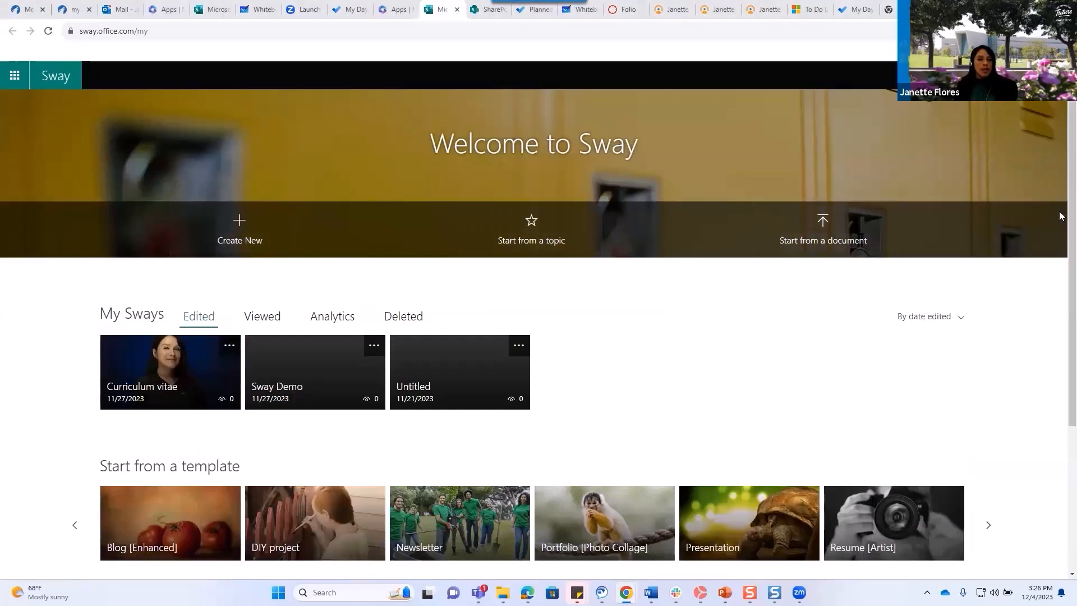
scroll(1060, 220, down, 3)
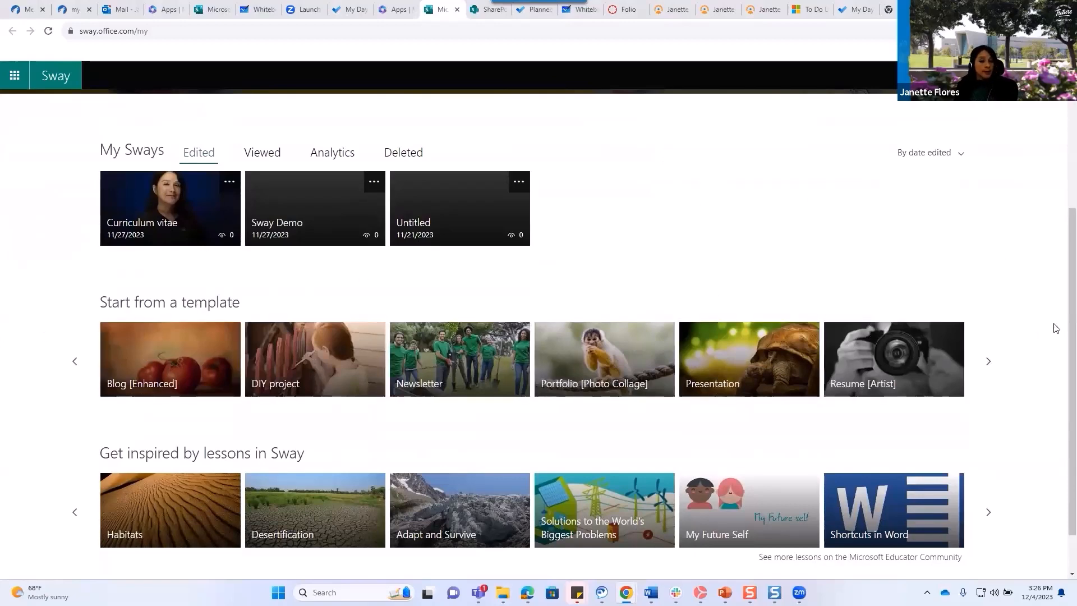
scroll(1060, 339, down, 2)
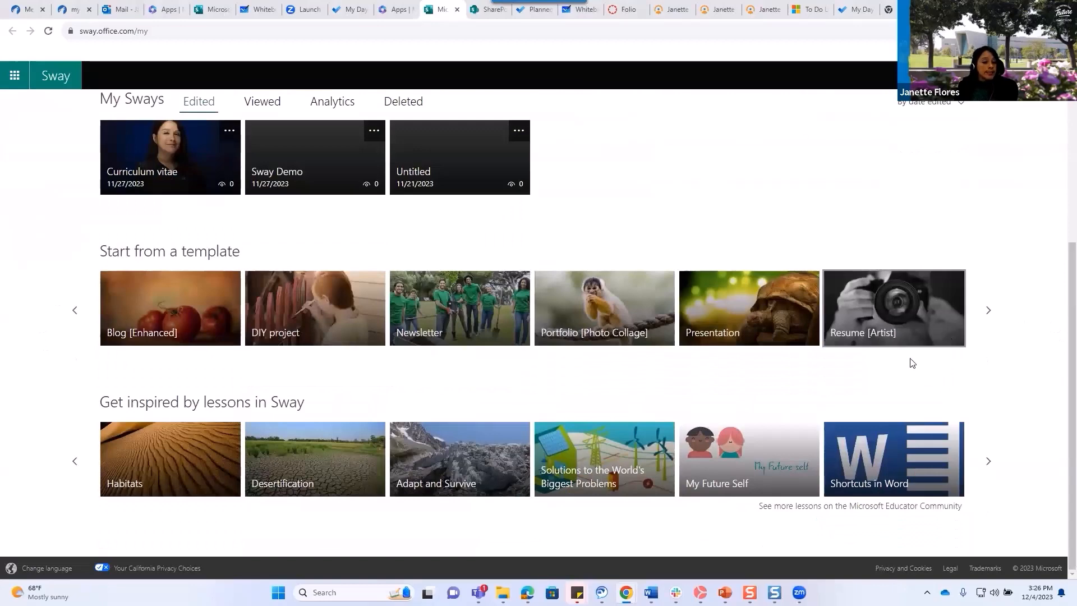
Open the Curriculum vitae Sway, scroll its Storyline cards, and switch to the Design preview.
click(160, 159)
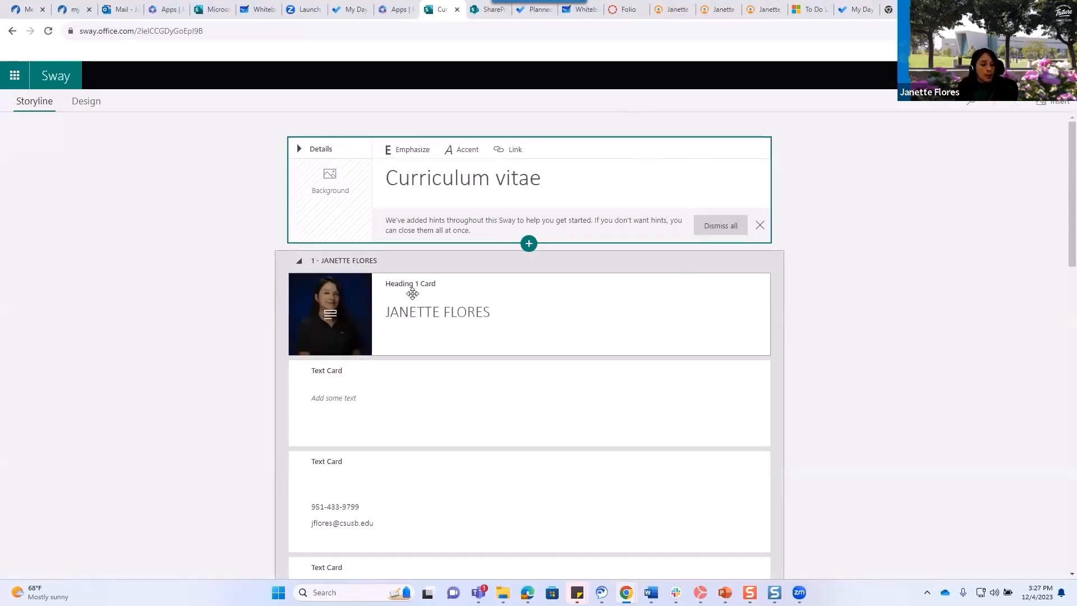
click(346, 393)
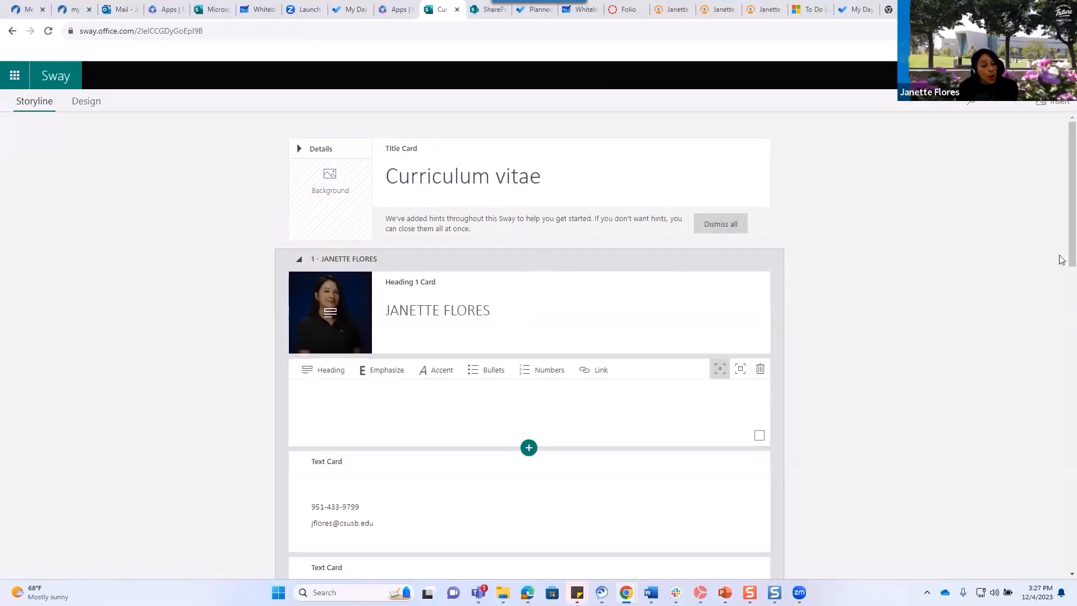
drag(1061, 259, 1061, 362)
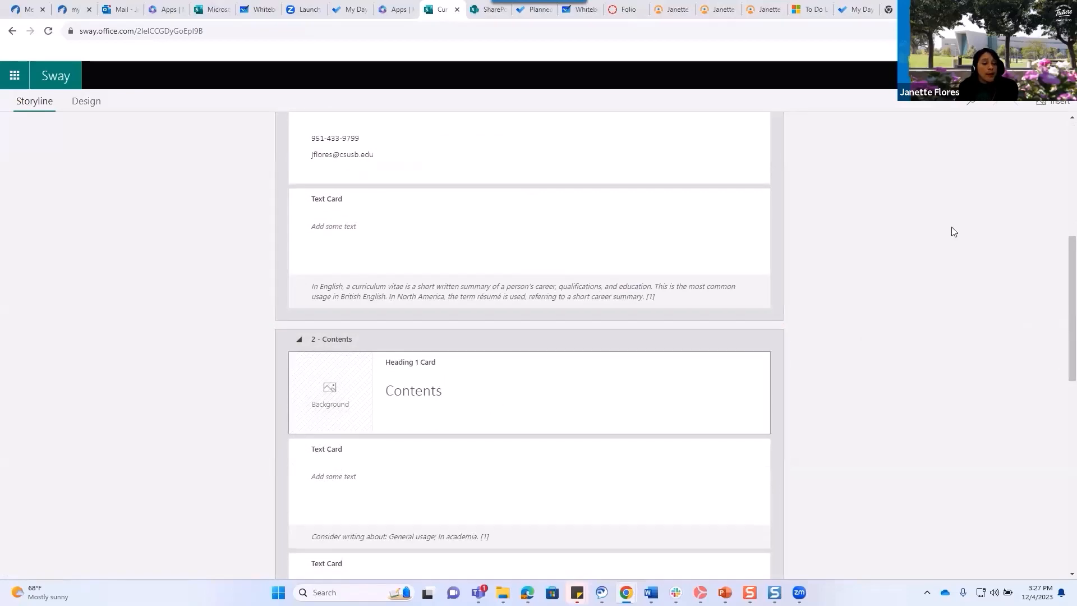
drag(1060, 294, 1059, 179)
click(85, 104)
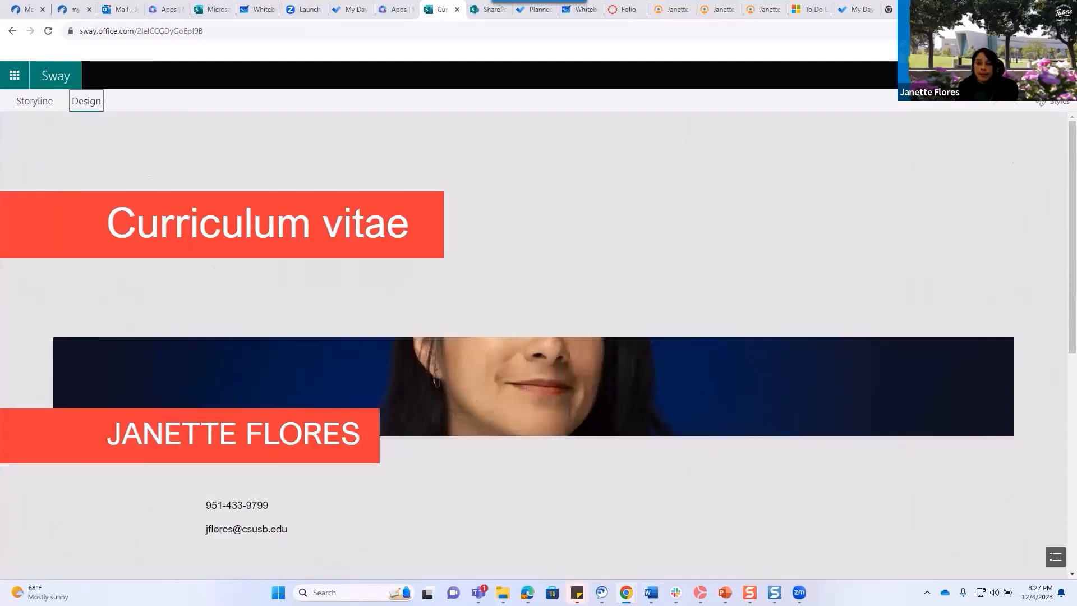
Play the Curriculum vitae Sway in viewer mode, then go back to its Storyline editor.
click(948, 76)
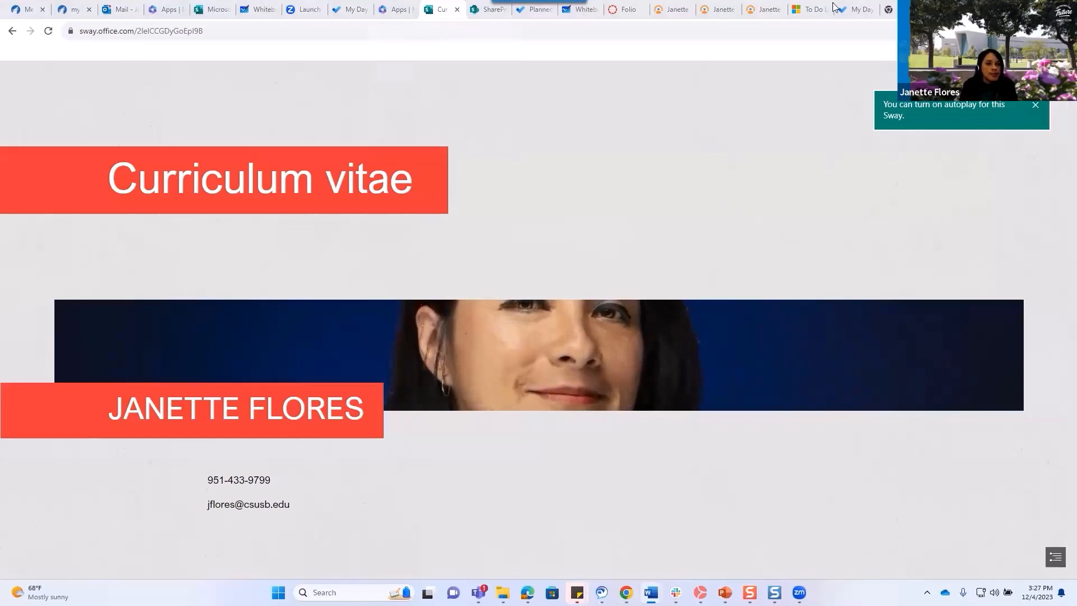
click(14, 31)
click(12, 30)
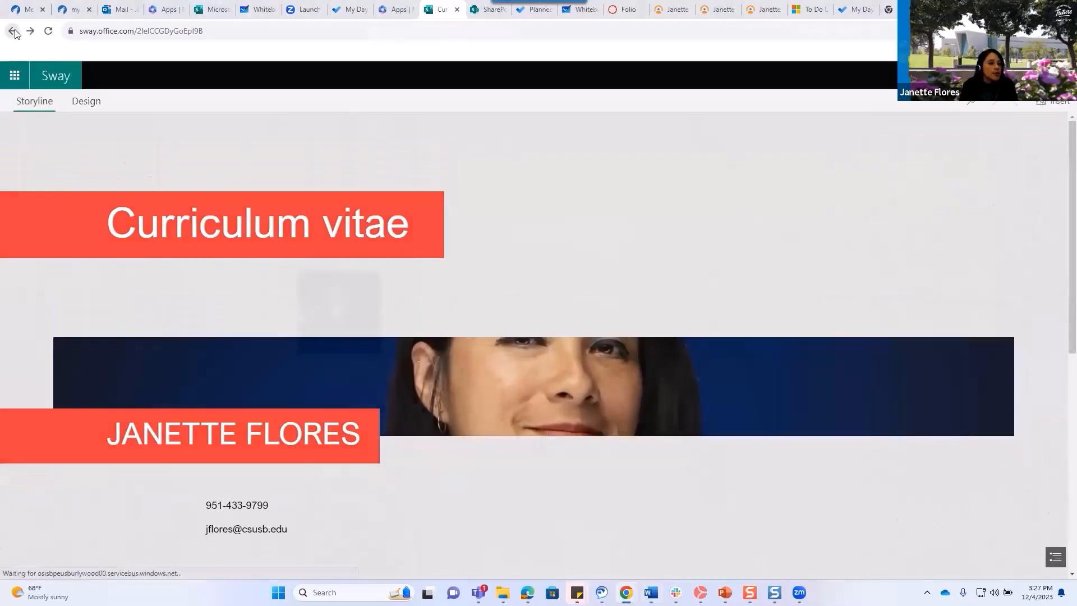
From the app launcher's Apps list, scroll to Productivity and launch Sway in a new tab.
click(14, 77)
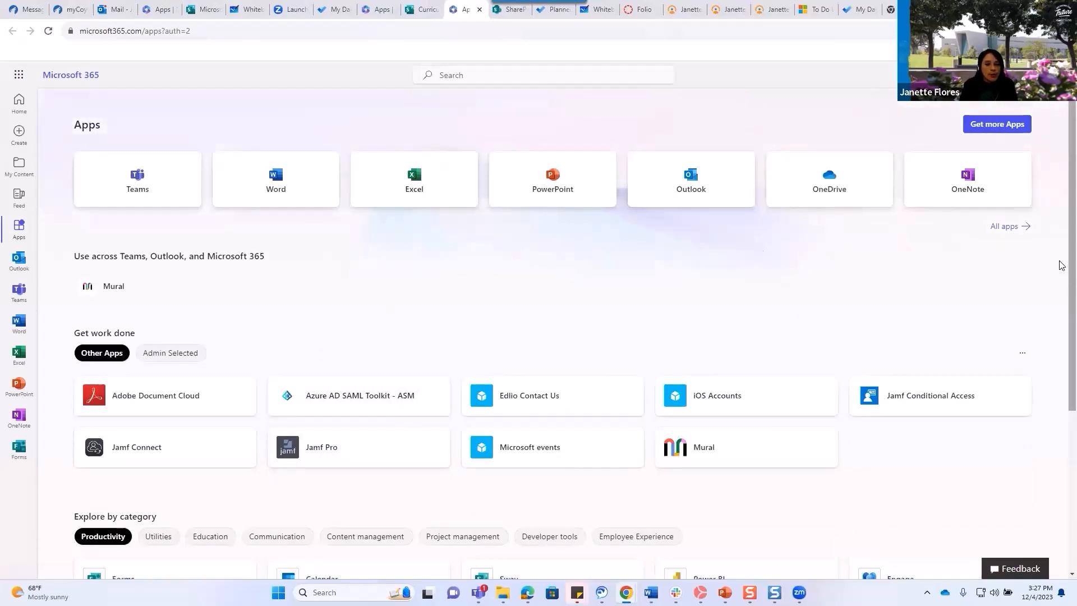
scroll(1062, 294, down, 4)
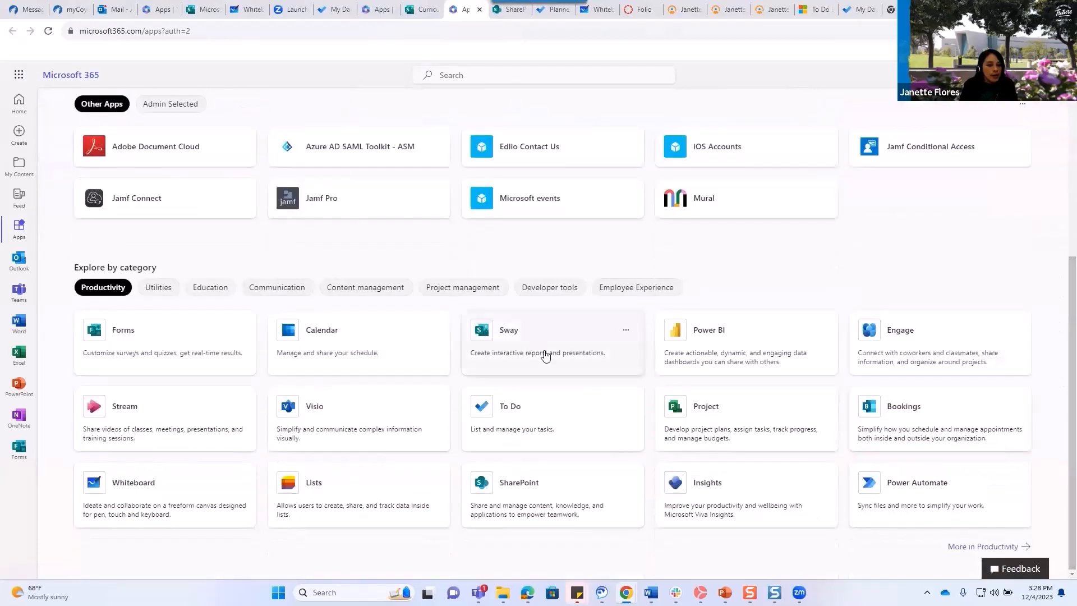
click(540, 354)
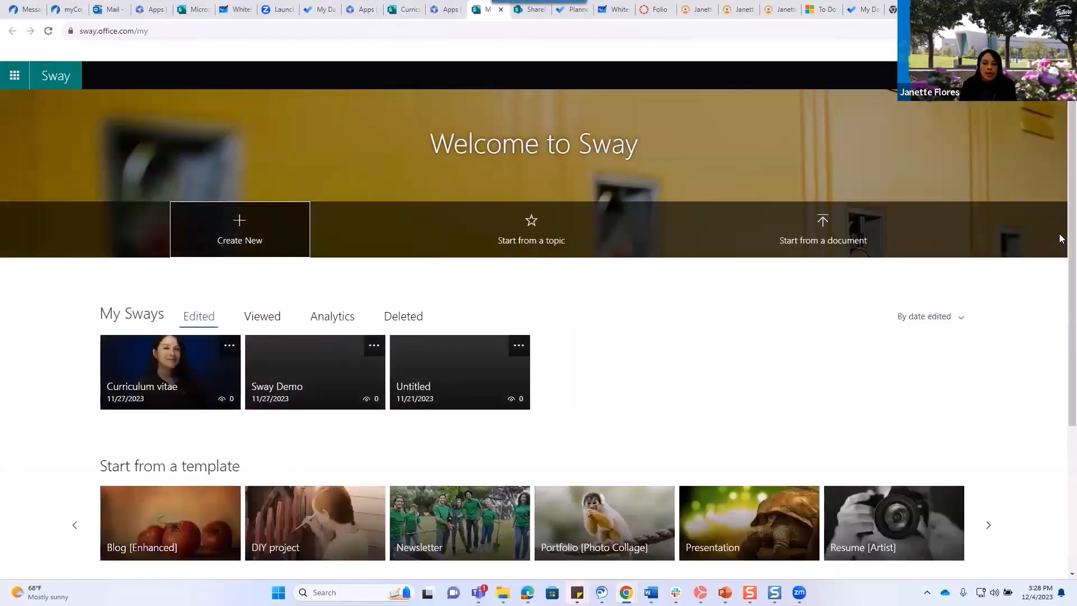
scroll(1059, 243, down, 2)
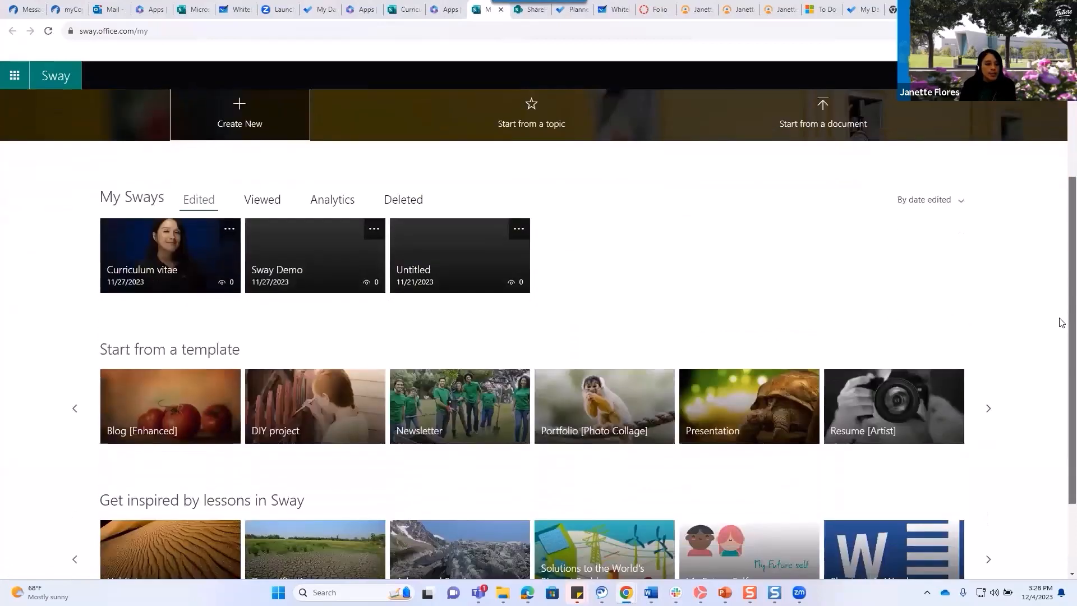
Open the DIY project template, dismiss the View more tip, and start editing a copy.
click(333, 408)
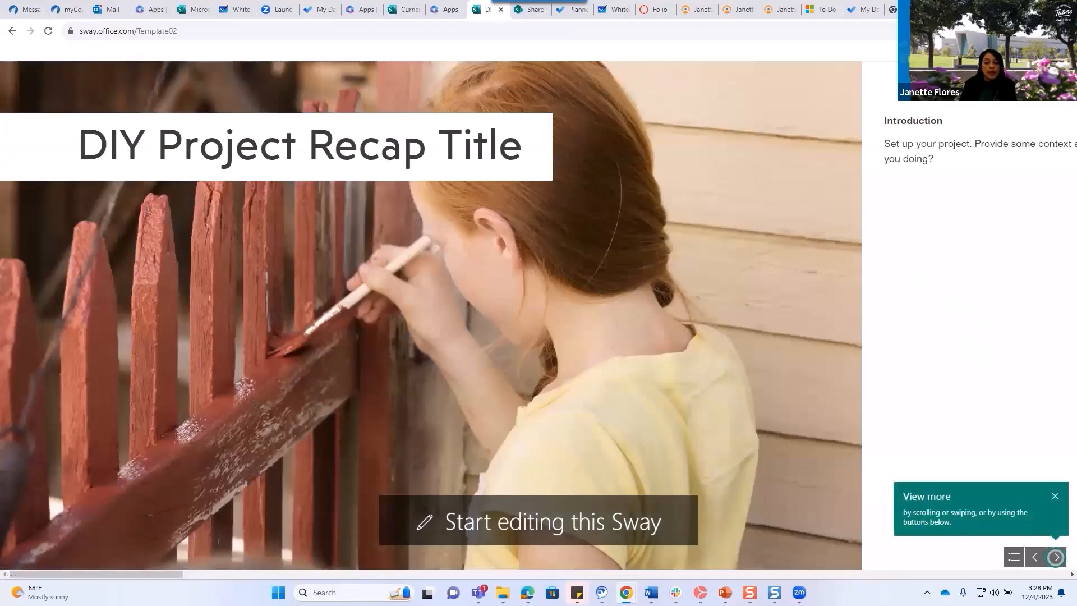
click(1057, 494)
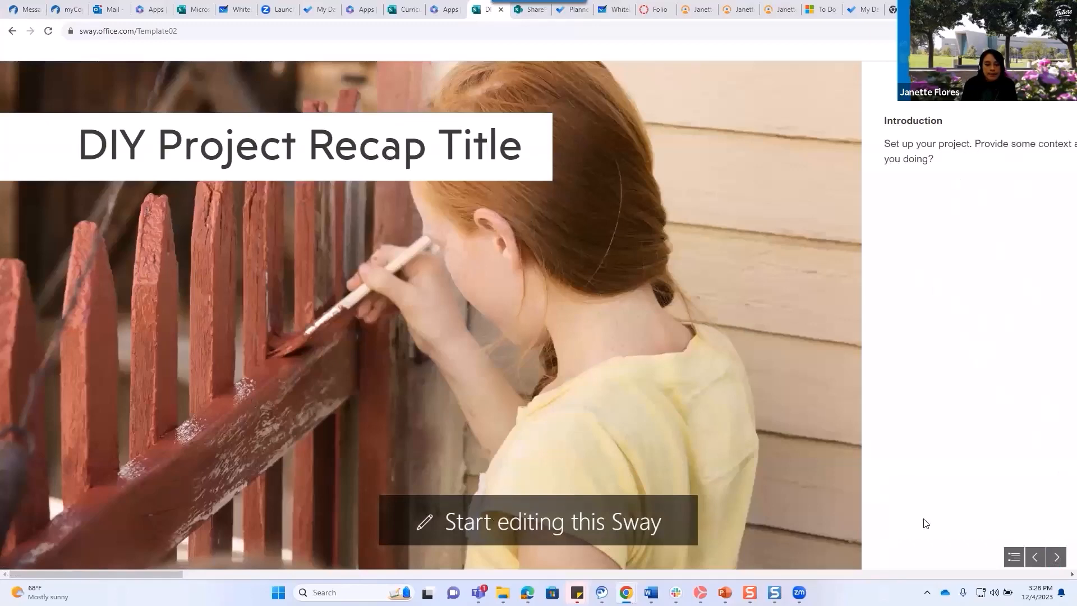
click(617, 518)
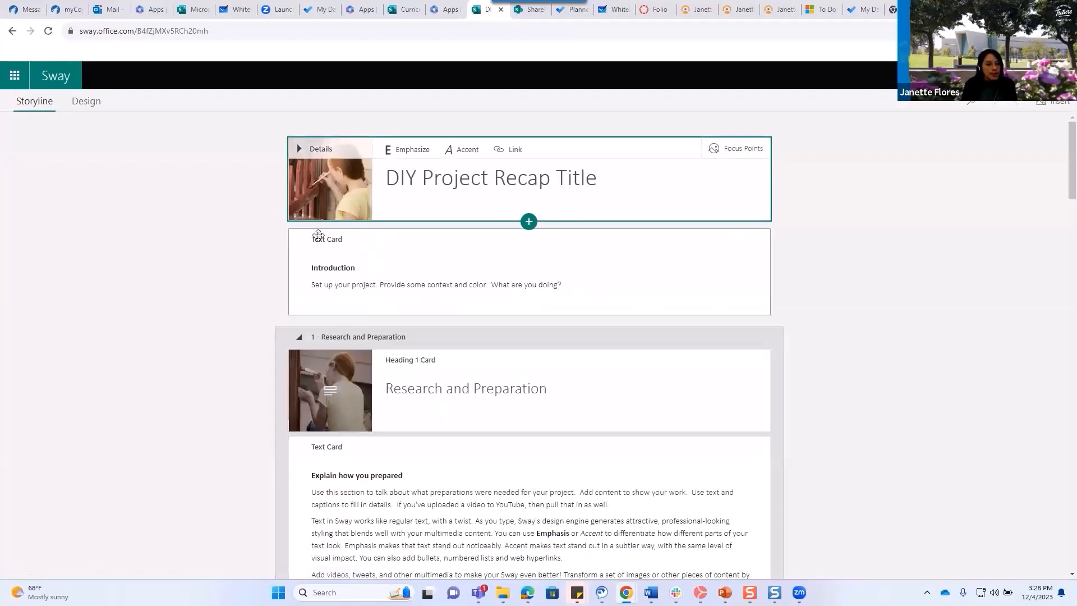
click(429, 287)
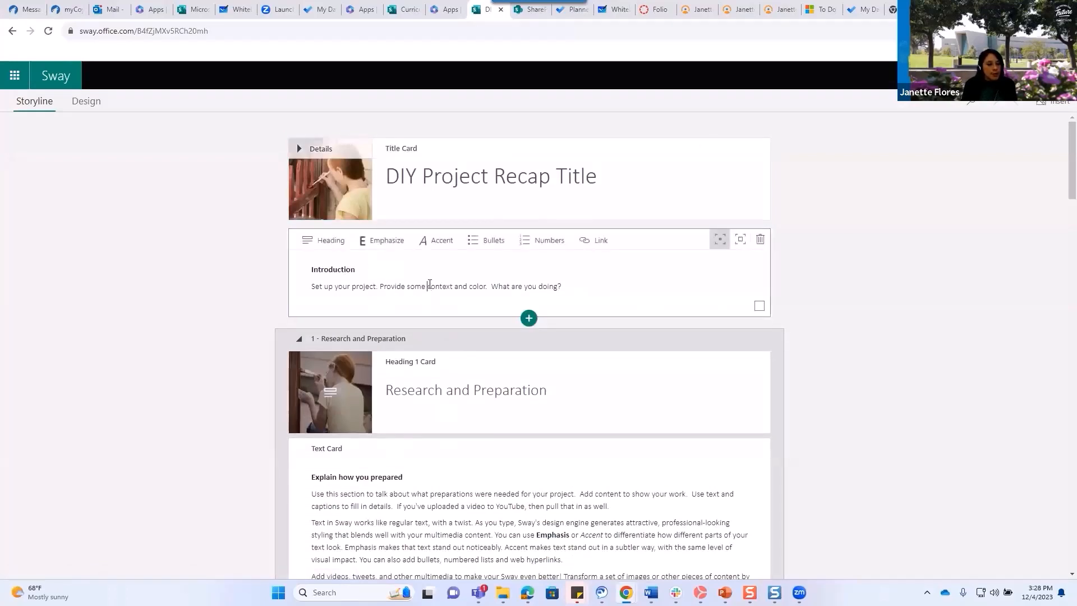
click(455, 389)
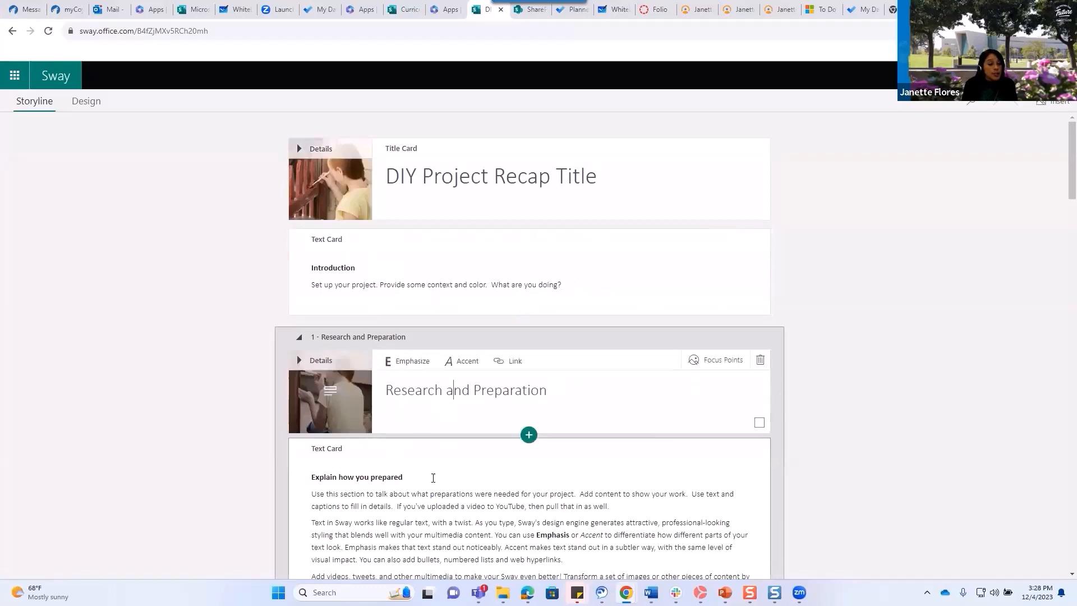
click(404, 480)
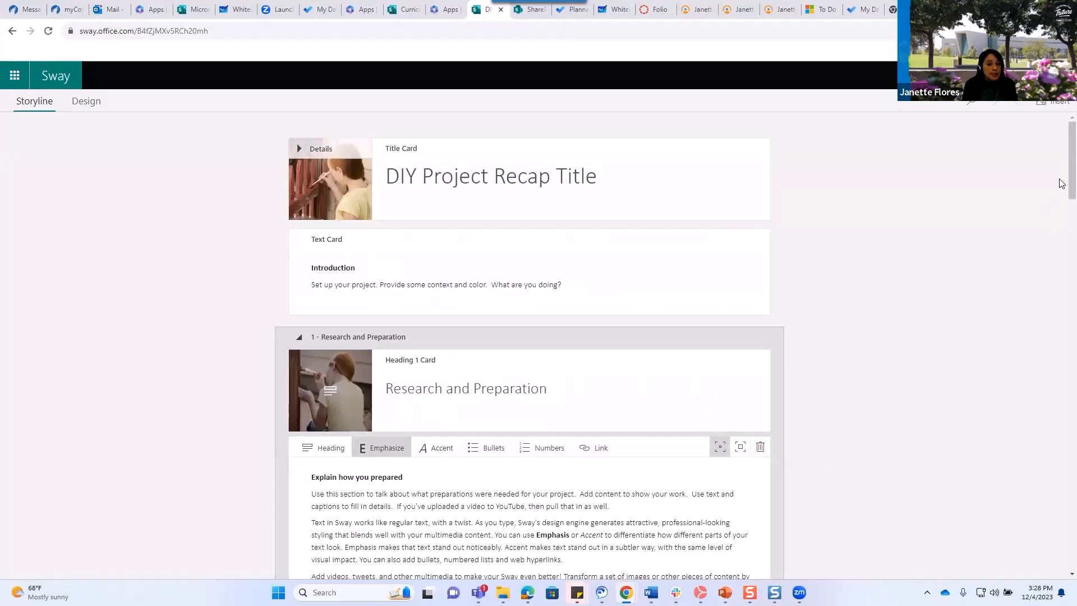
scroll(1061, 183, down, 9)
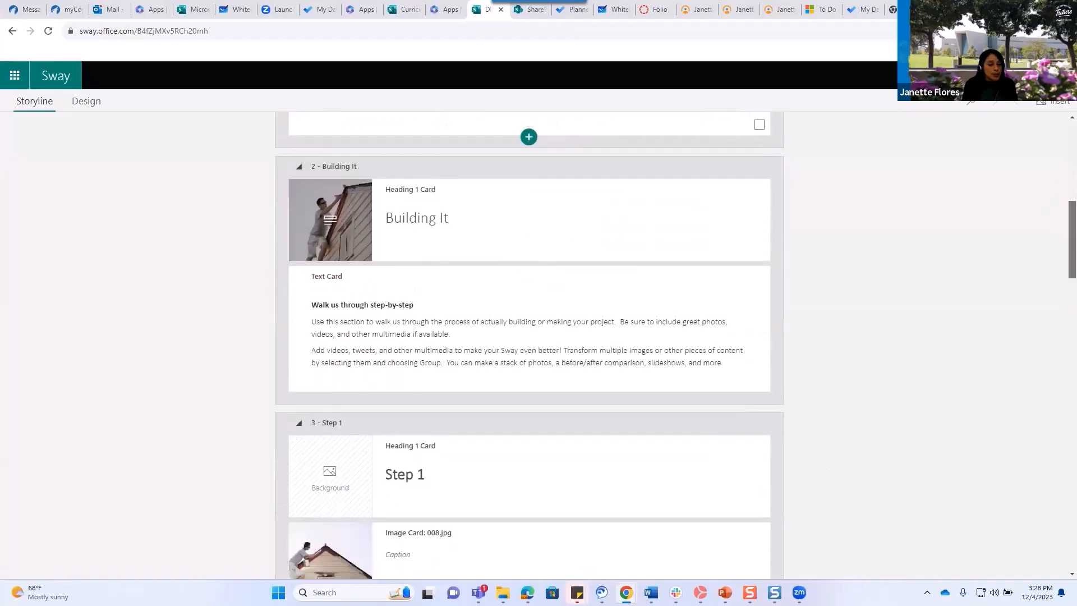
scroll(529, 345, down, 15)
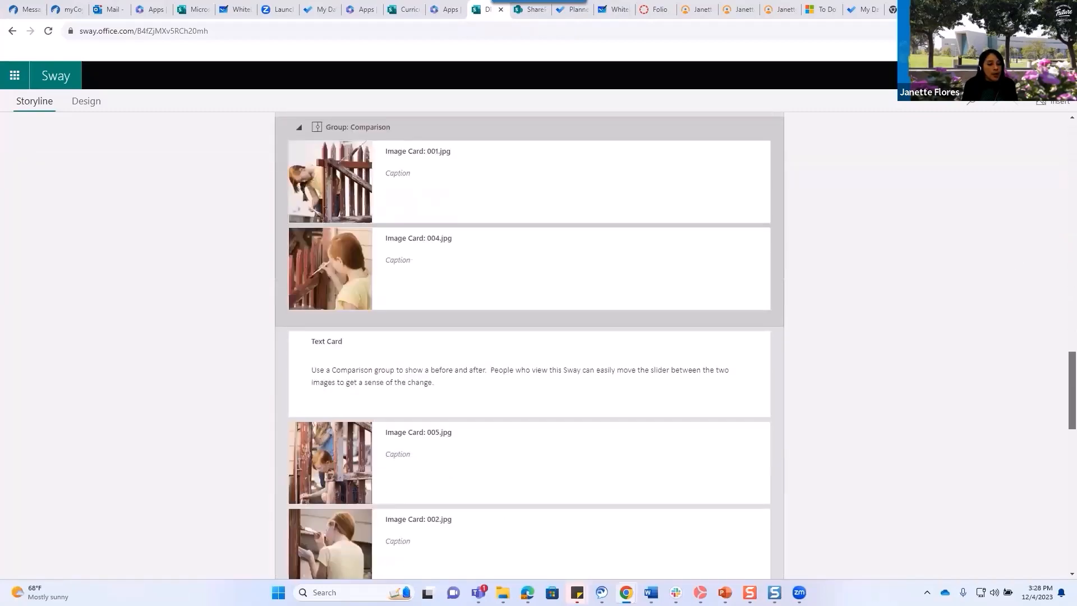
drag(1072, 414, 1072, 184)
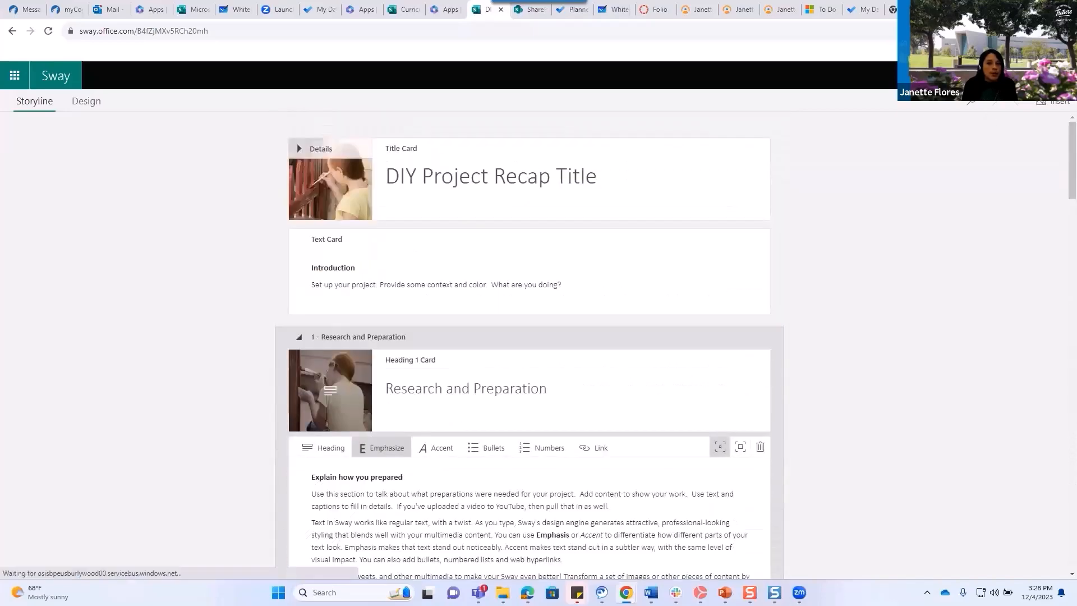
Play the DIY project Sway and advance three sections, past Research and Preparation, to Building It.
click(942, 75)
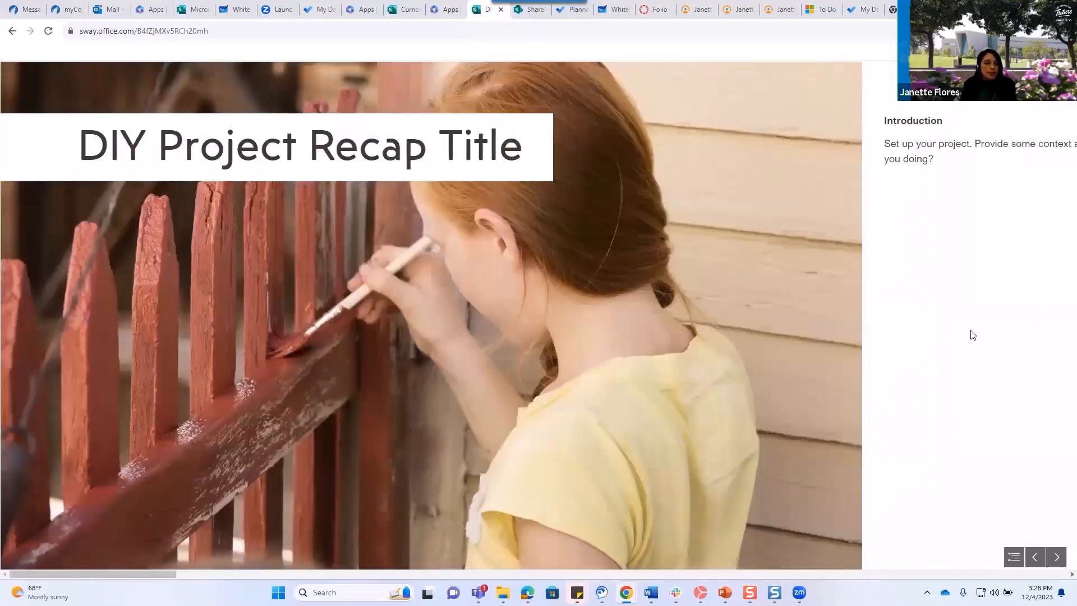
click(1057, 558)
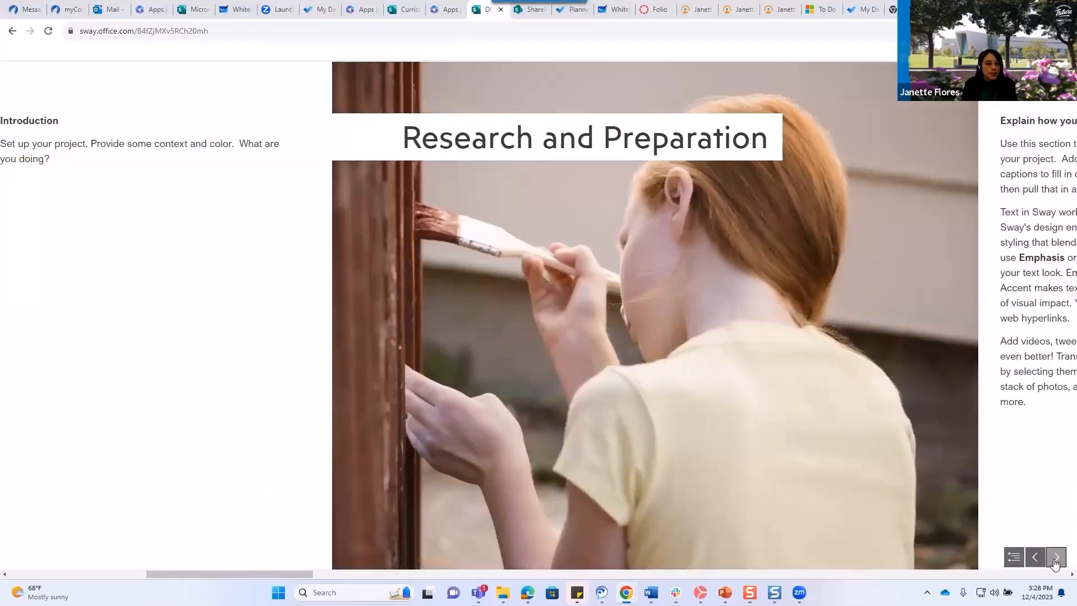
click(1056, 559)
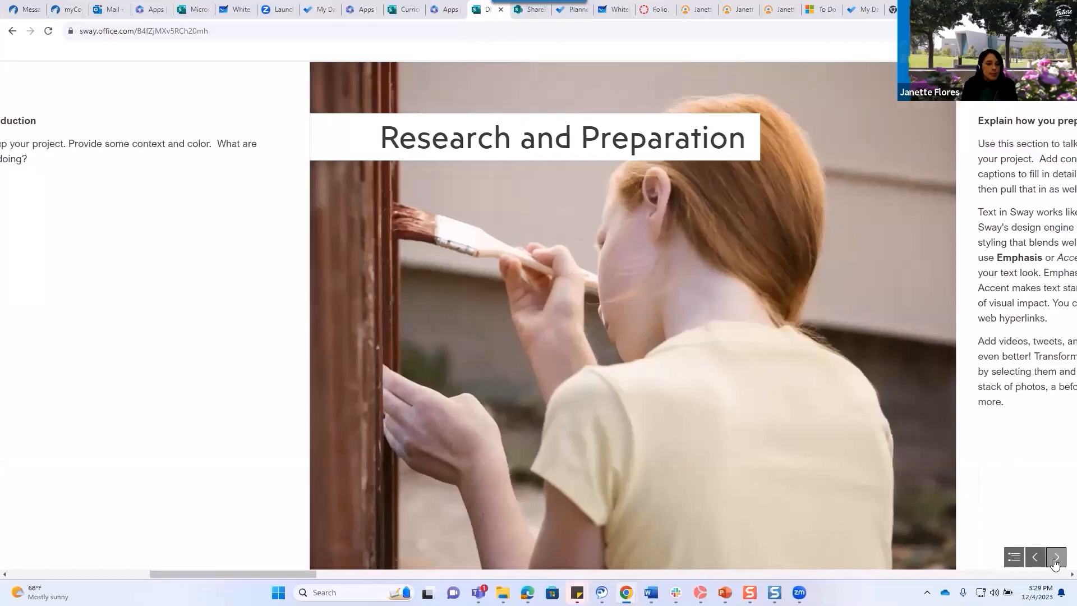
click(1057, 558)
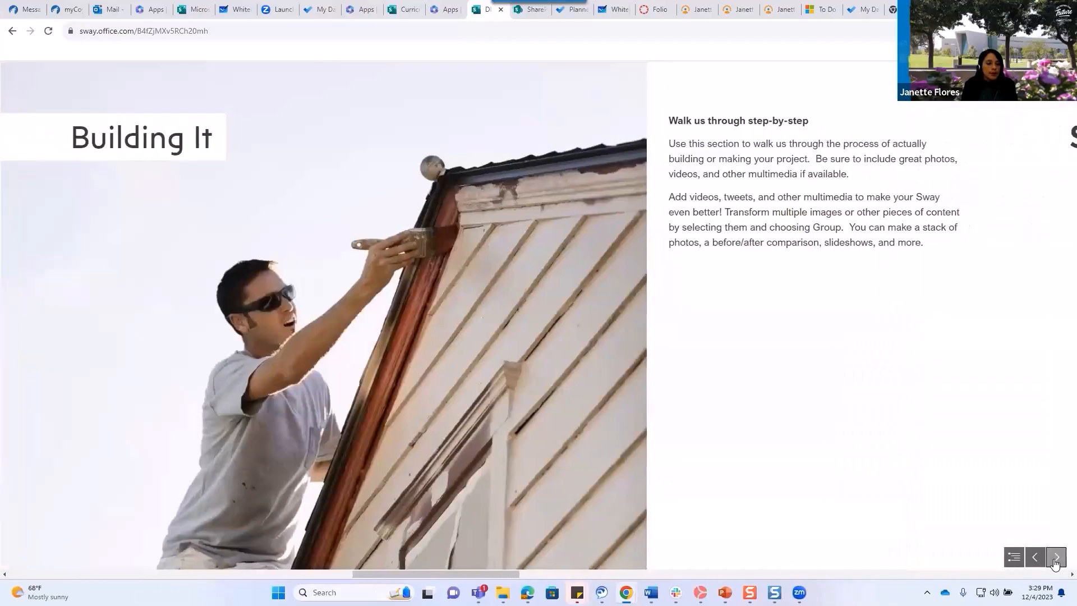
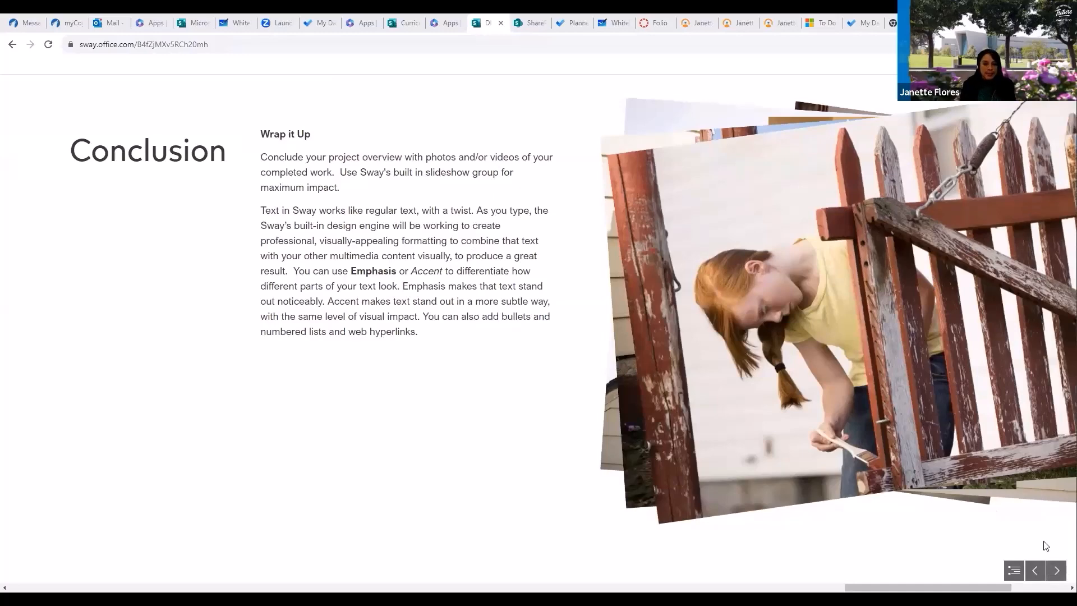
Advance the DIY project Sway to its Conclusion section and bring up its sharing options.
click(1057, 573)
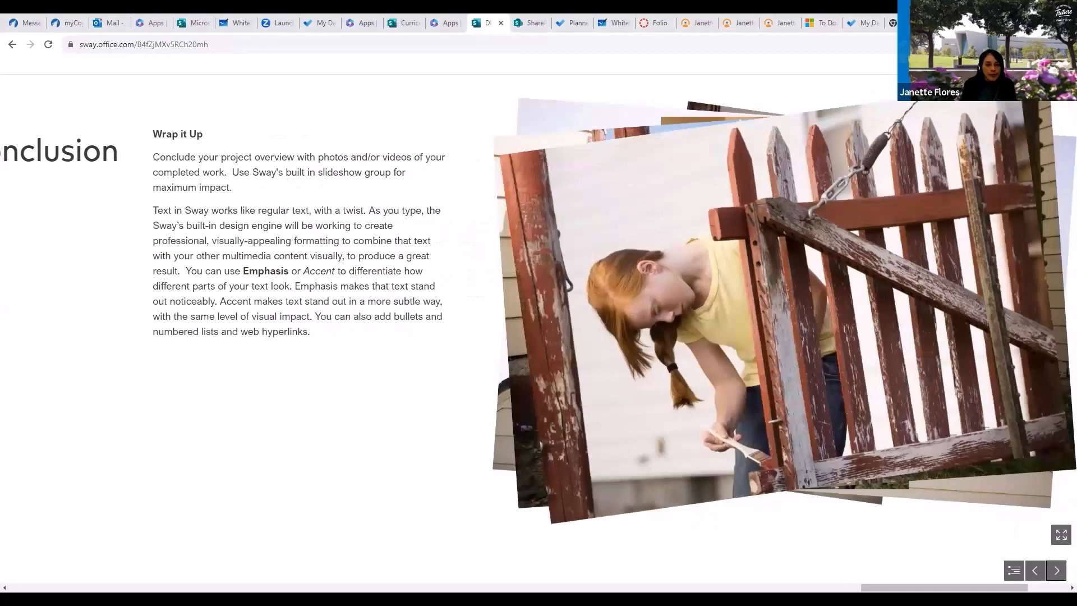
click(999, 85)
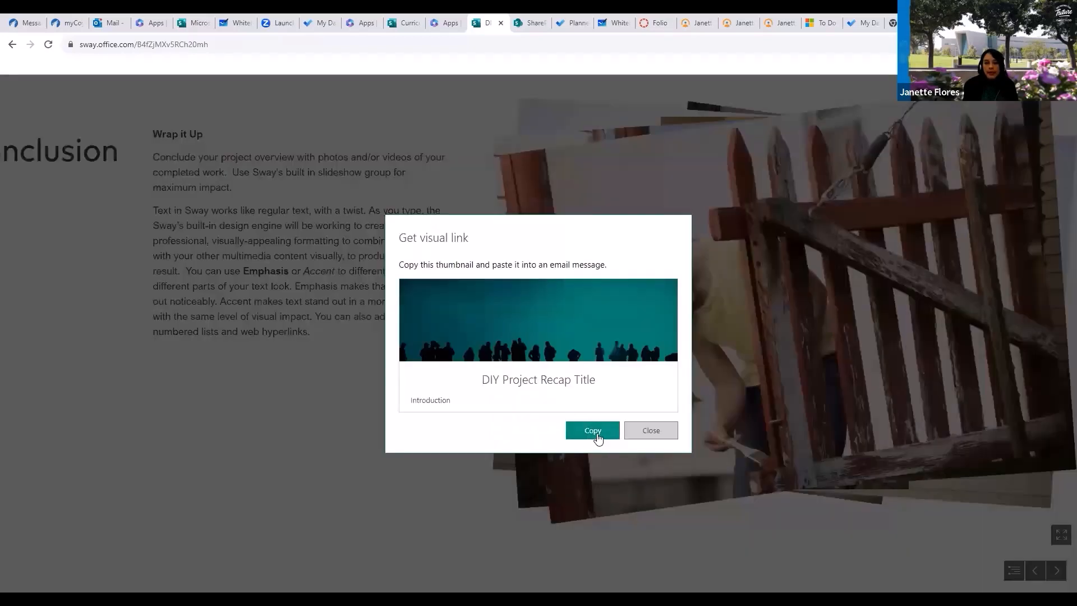
Copy the Sway's visual link, then copy its share link.
click(595, 432)
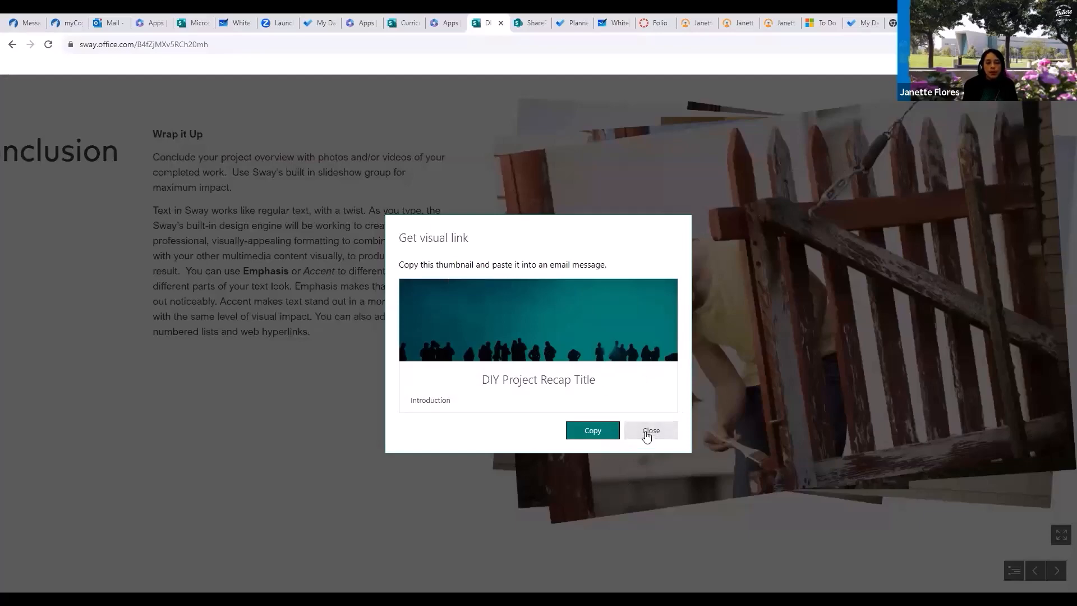
click(647, 434)
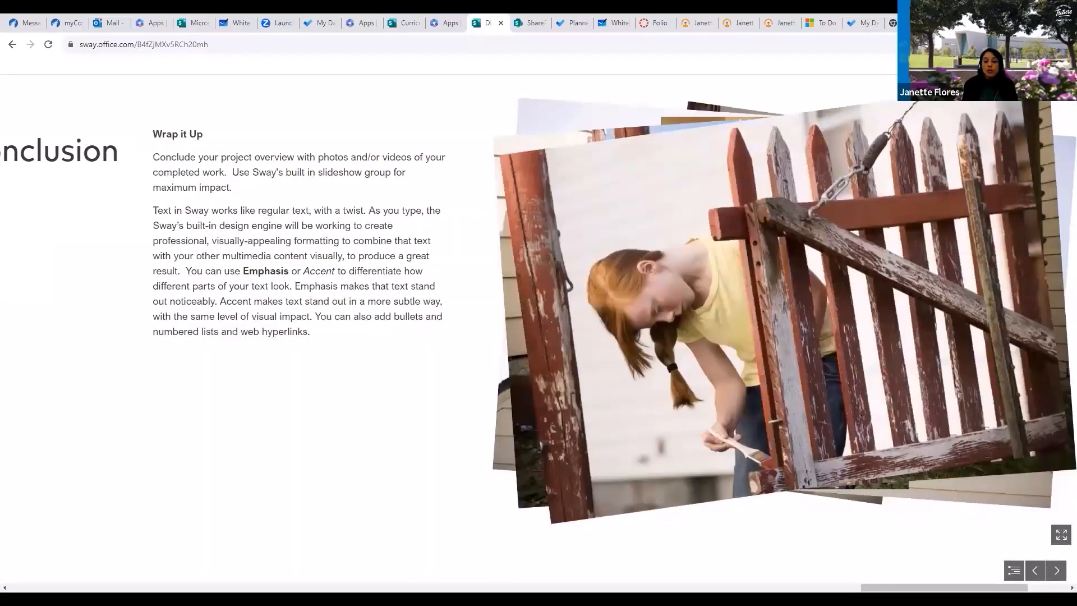
click(953, 65)
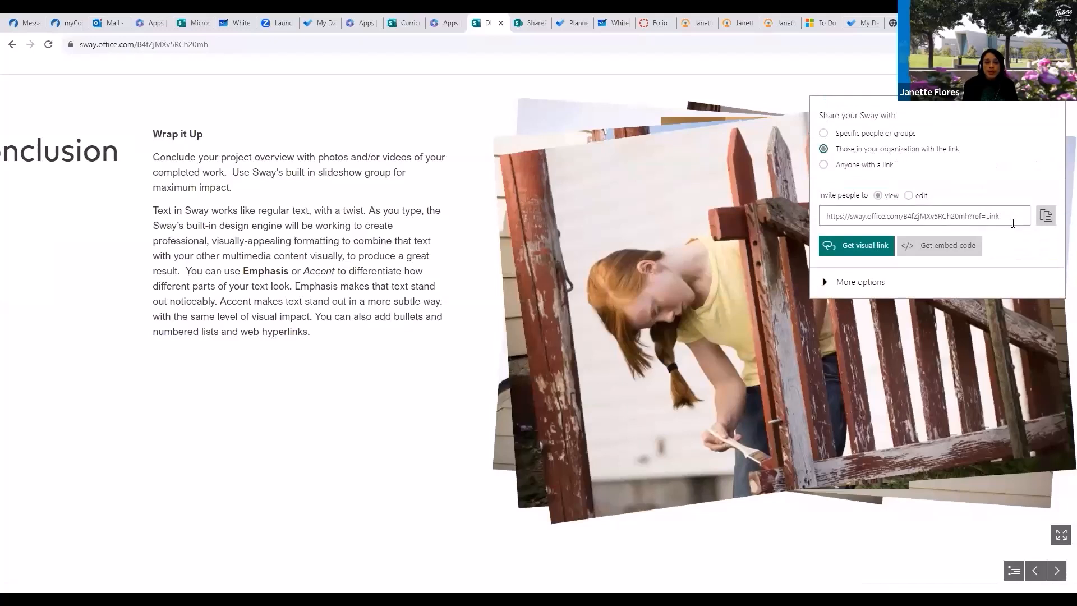
click(1045, 218)
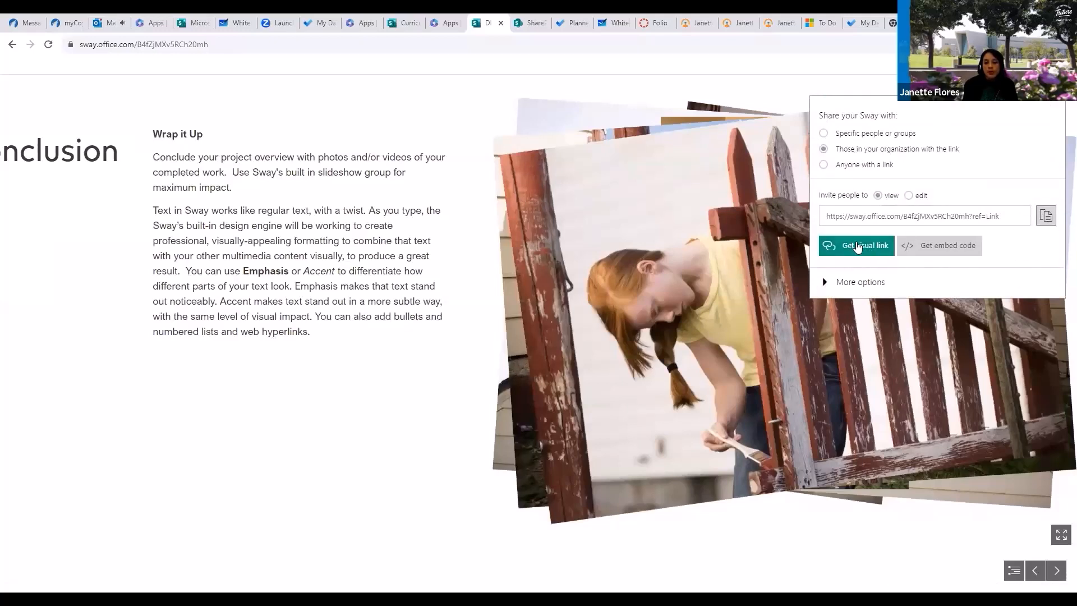
click(1044, 217)
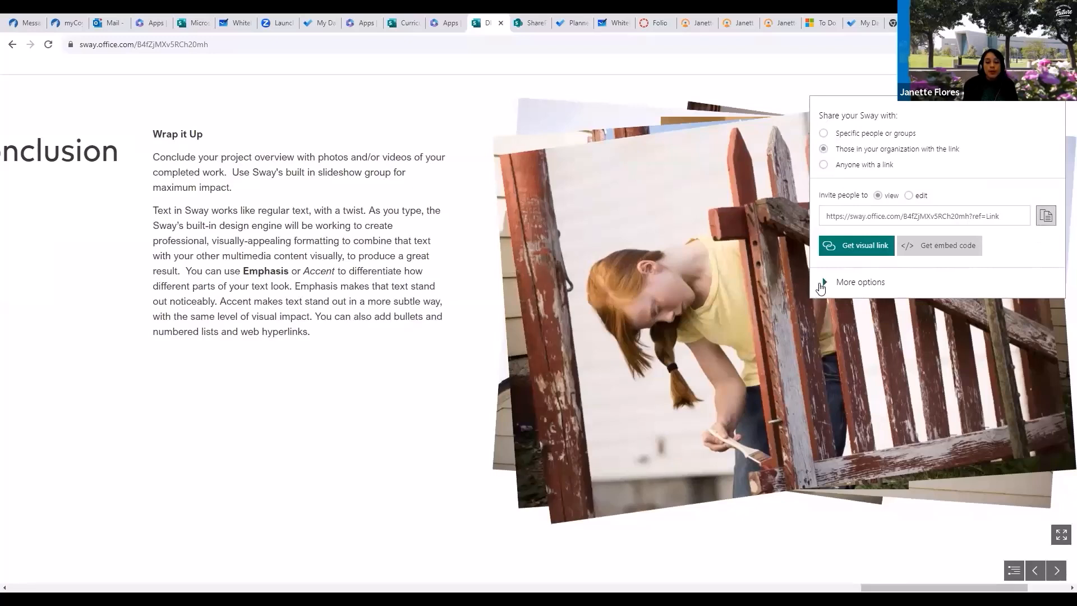
Look through the extra sharing settings and the … options list, then copy the share link again.
click(823, 283)
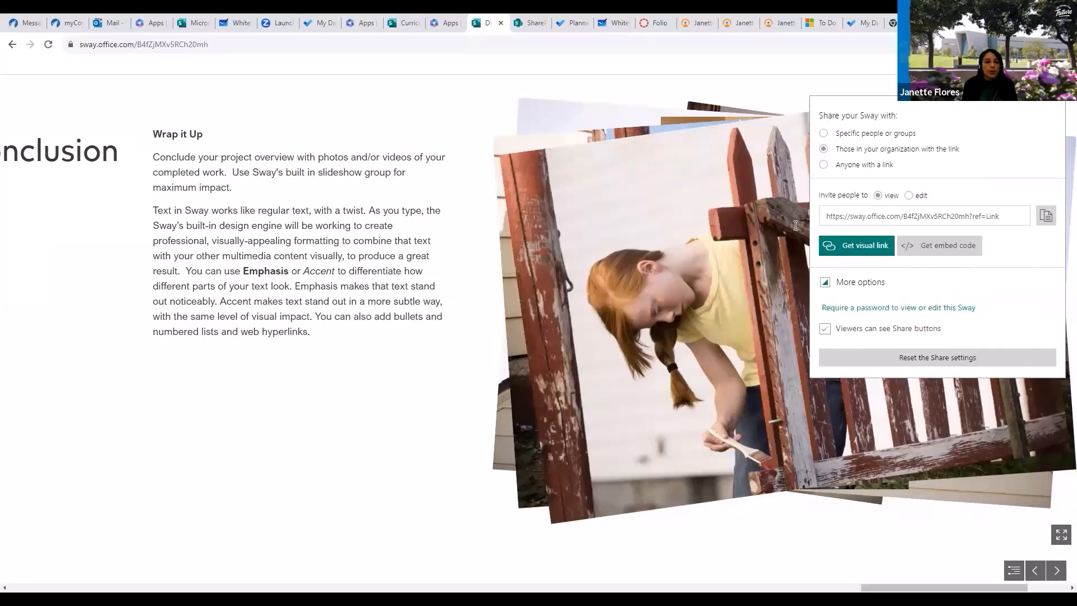
click(368, 320)
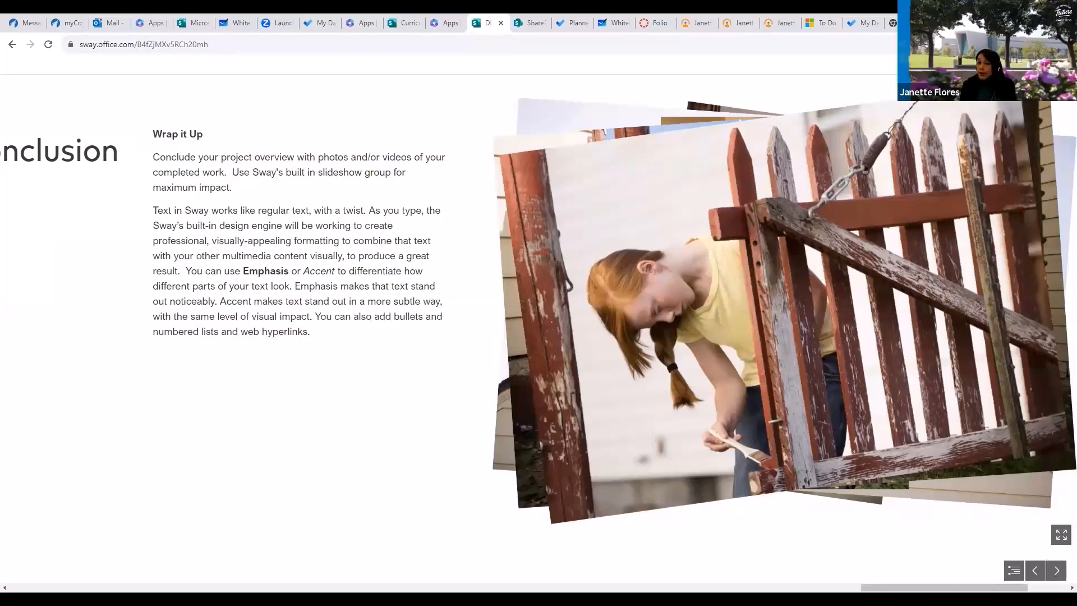
click(1055, 64)
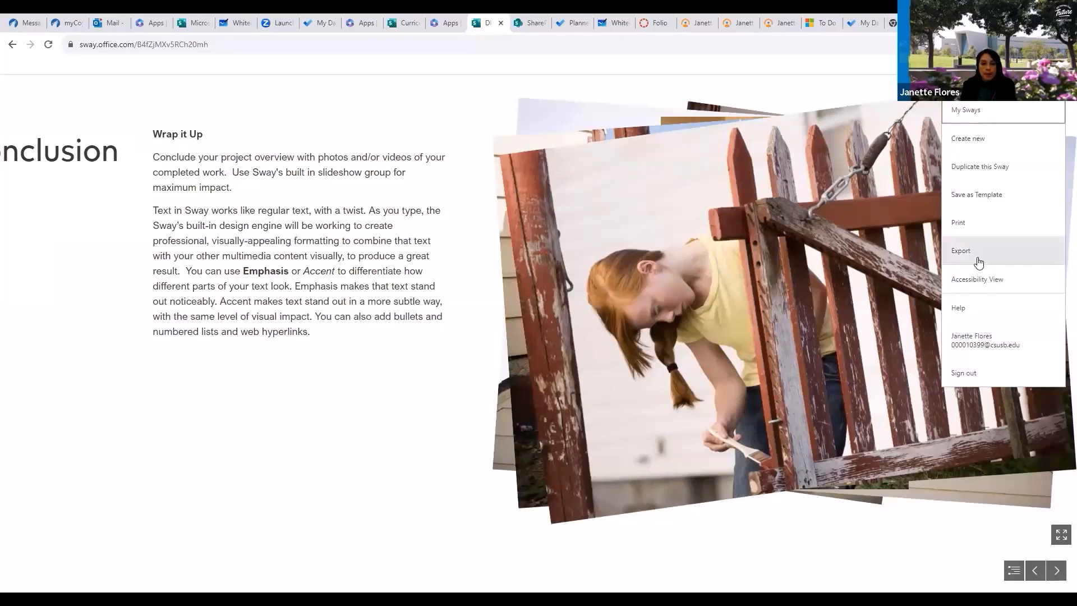
click(423, 189)
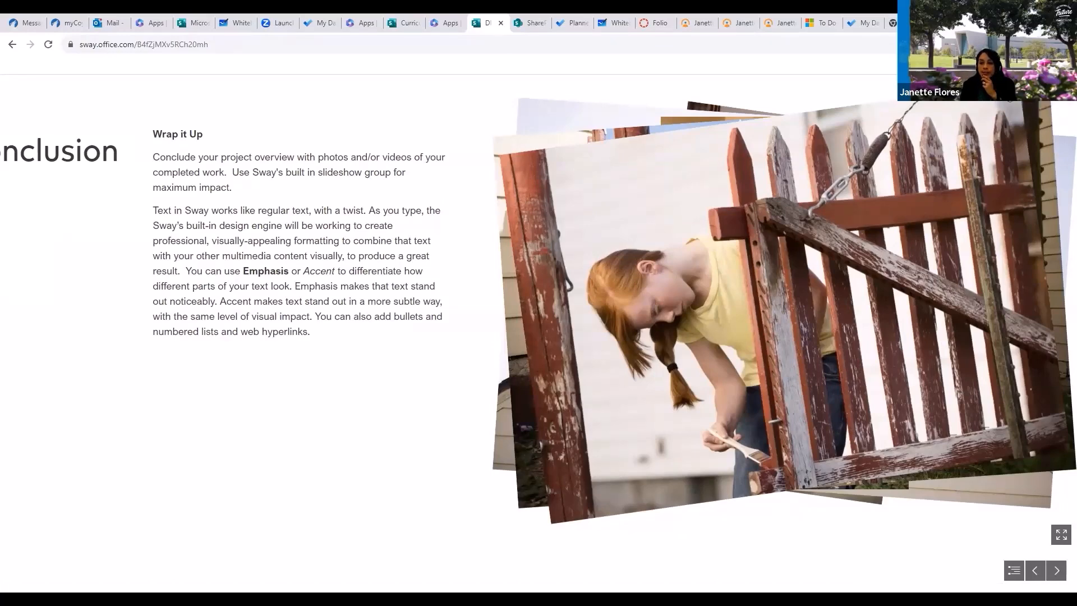
click(1041, 65)
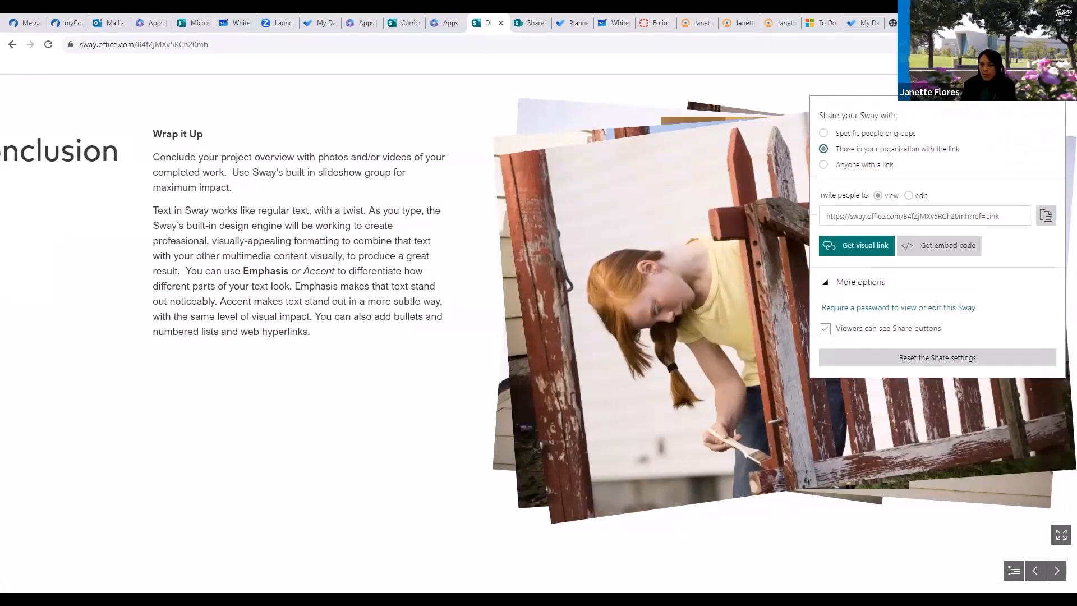
click(1046, 216)
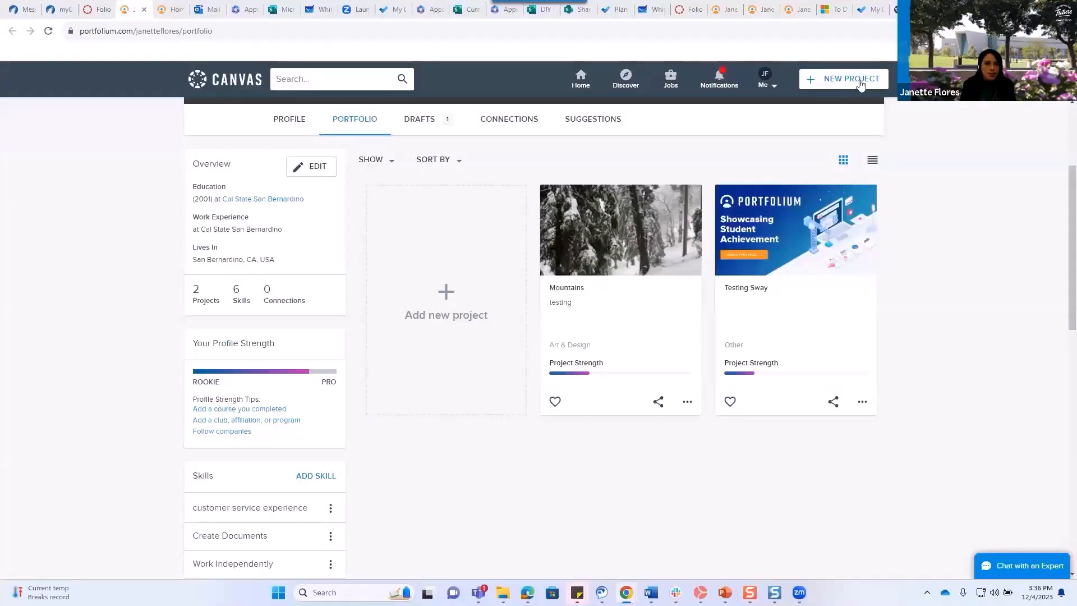
Switch to the 'Curriculum vitae' Sway browser tab.
click(466, 9)
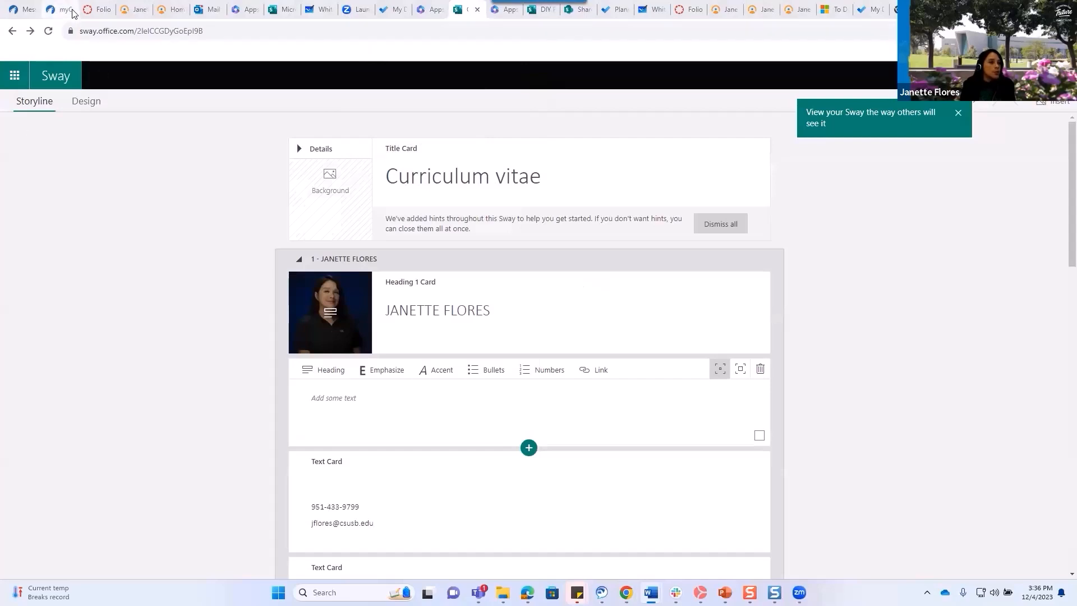
Switch to the Outlook Mail browser tab.
click(206, 11)
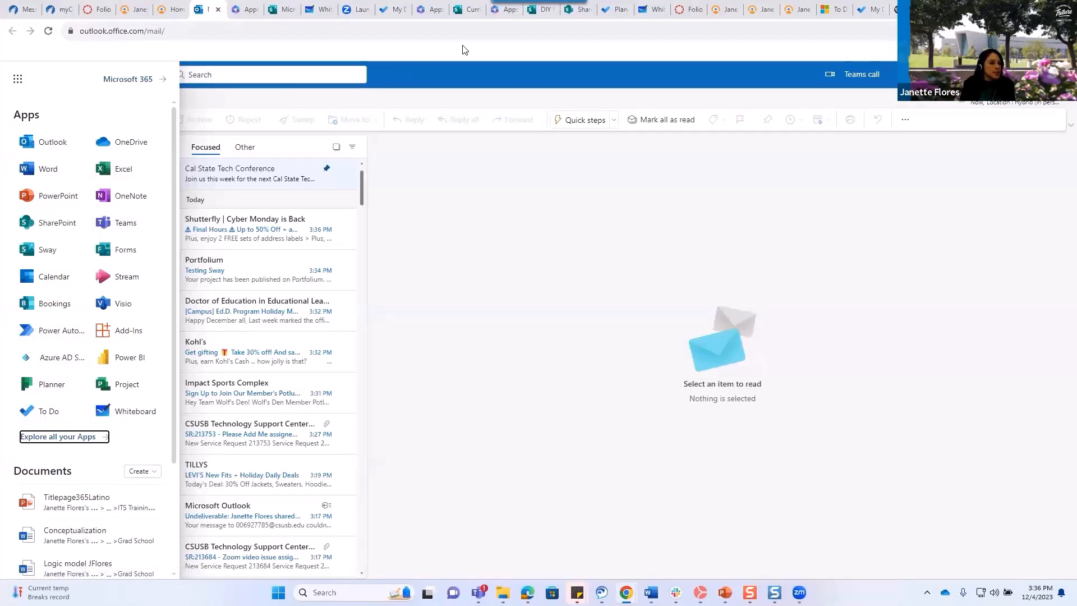
Launch Microsoft To Do from the Outlook app launcher.
click(17, 82)
click(17, 82)
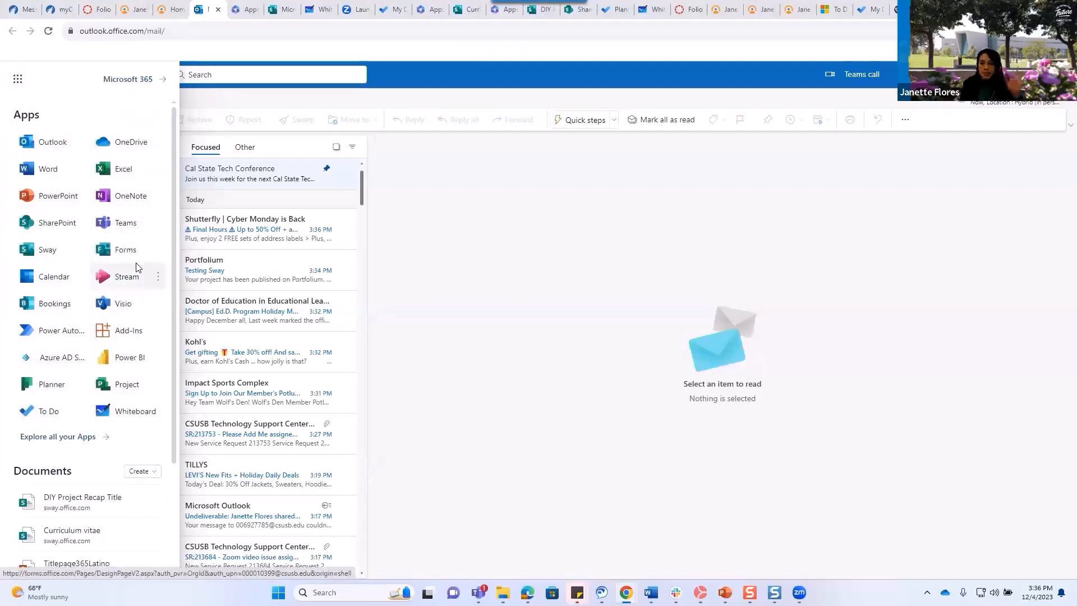
click(49, 415)
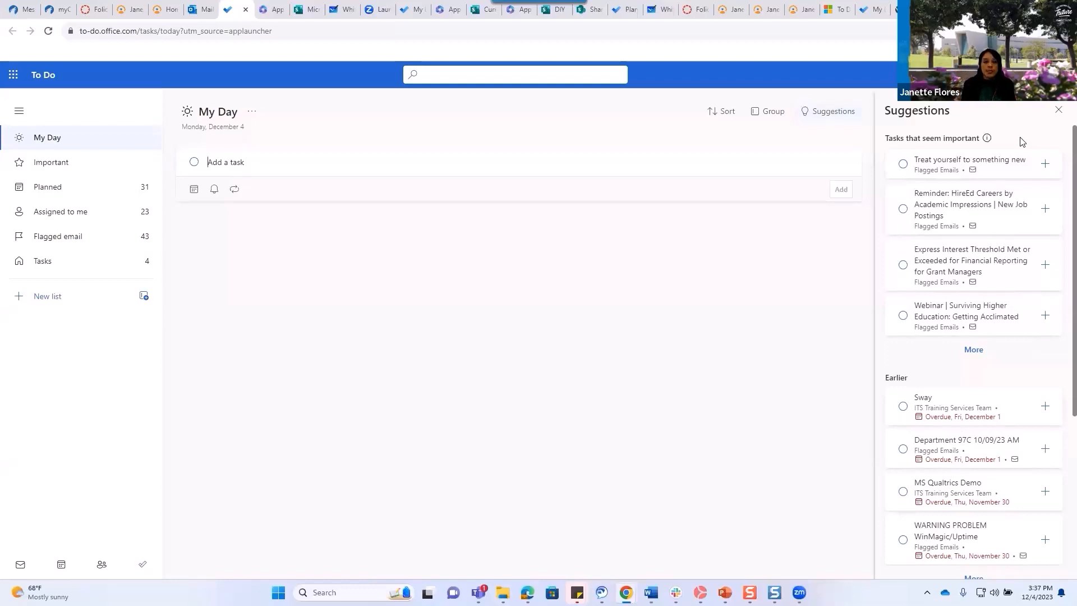
Complete the Sway, MS Qualtrics Demo and Walkie Talkie testing suggestions, then view the Planned list.
mouse_move(931, 181)
mouse_move(1074, 413)
mouse_down()
mouse_move(1074, 577)
mouse_move(1074, 435)
mouse_up()
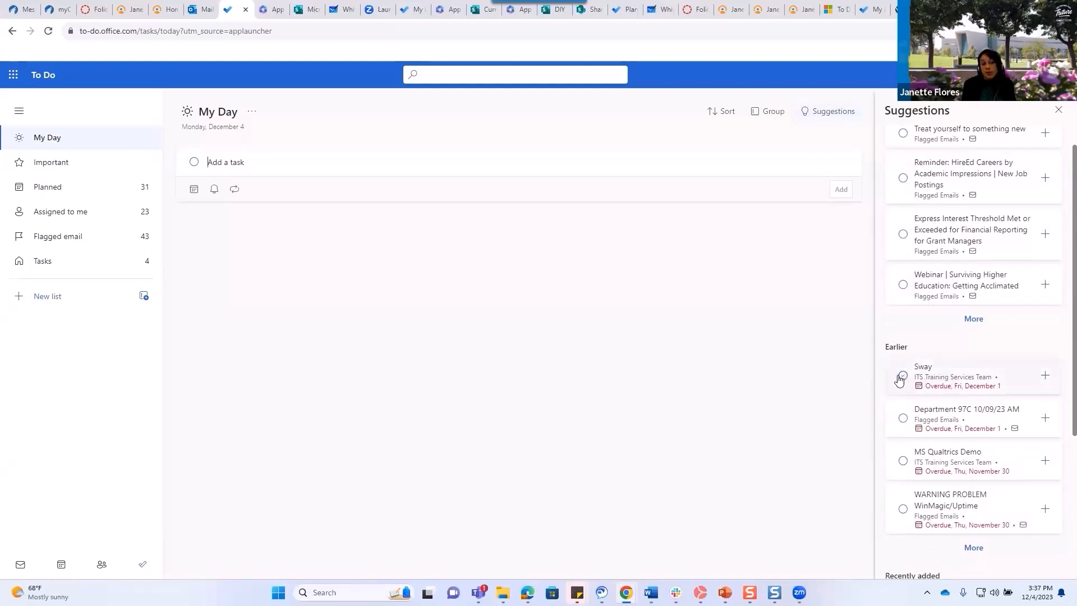
click(901, 375)
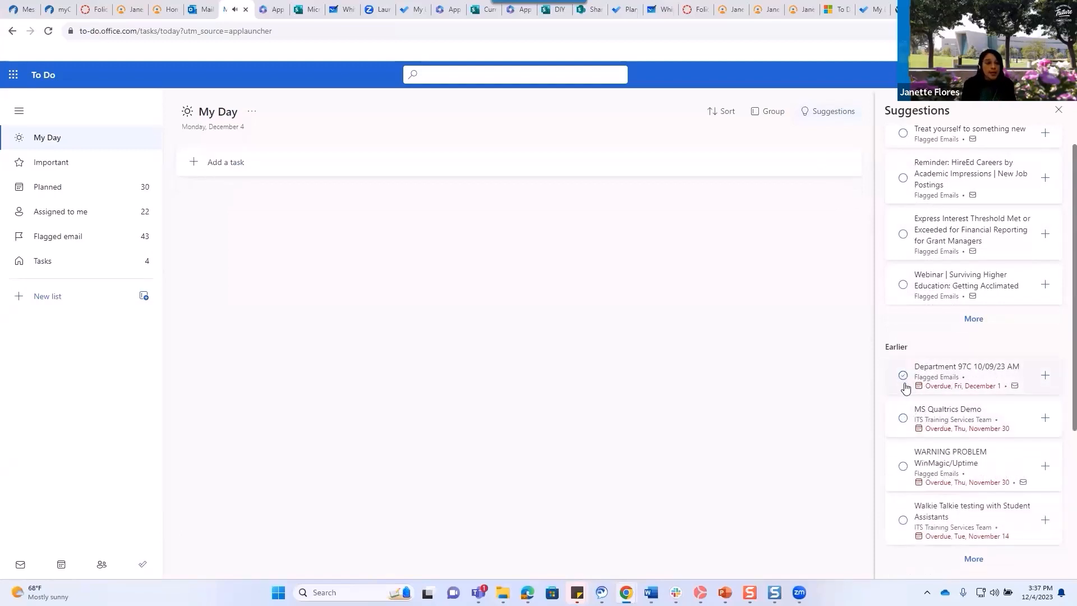
click(904, 419)
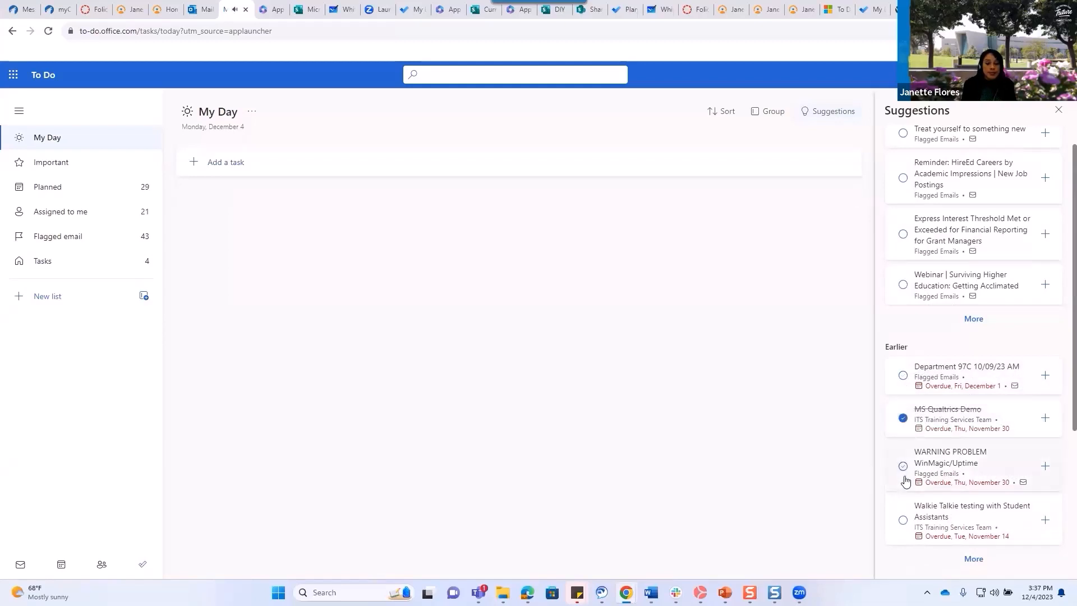
click(903, 477)
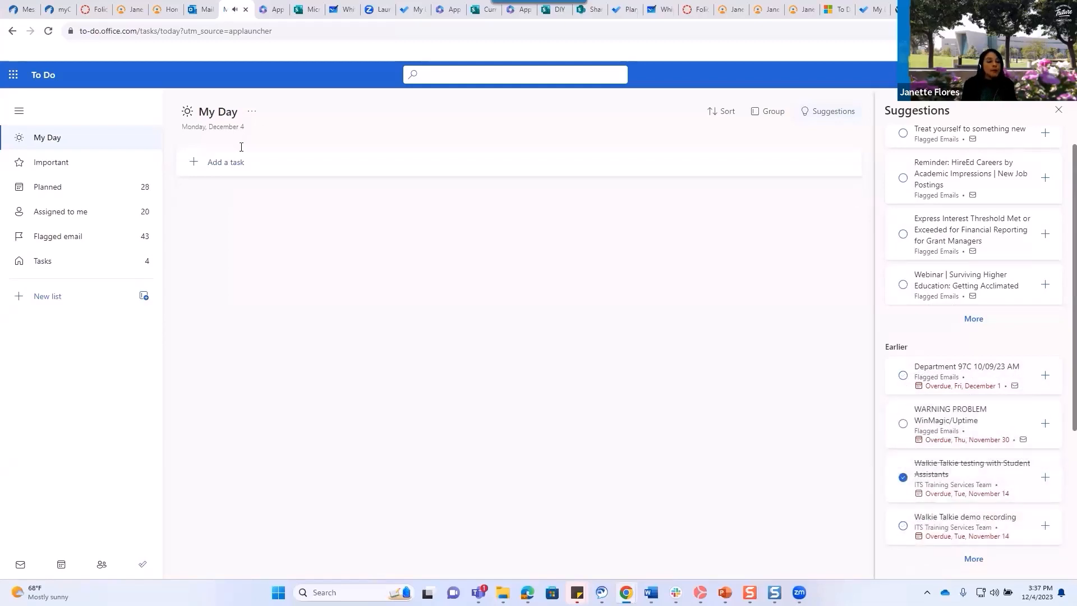
click(60, 188)
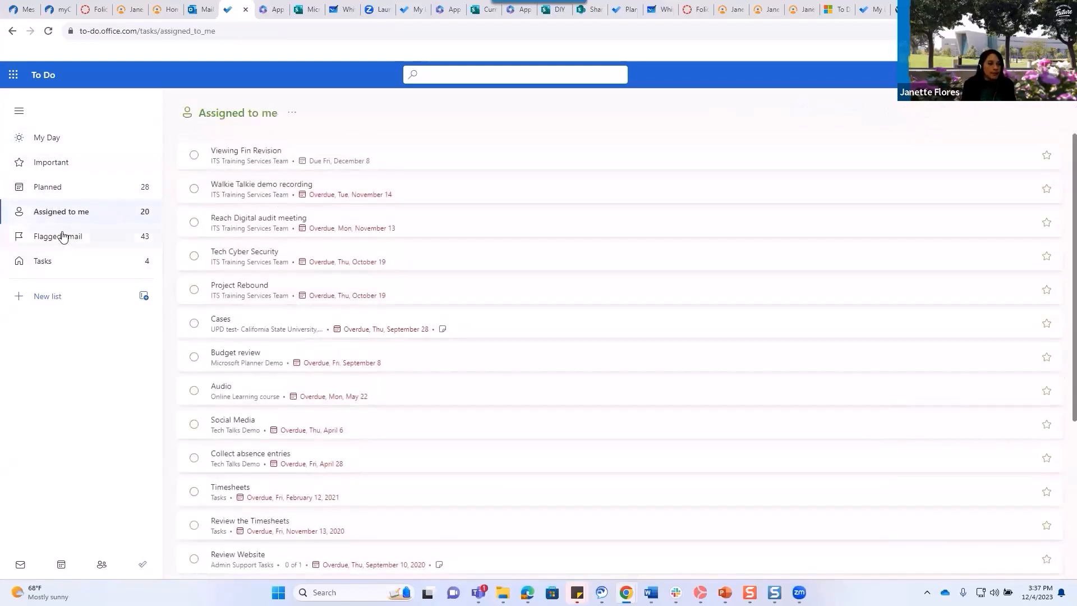
Browse the Flagged email and Tasks lists, then return to My Day and close Suggestions.
click(64, 238)
click(51, 266)
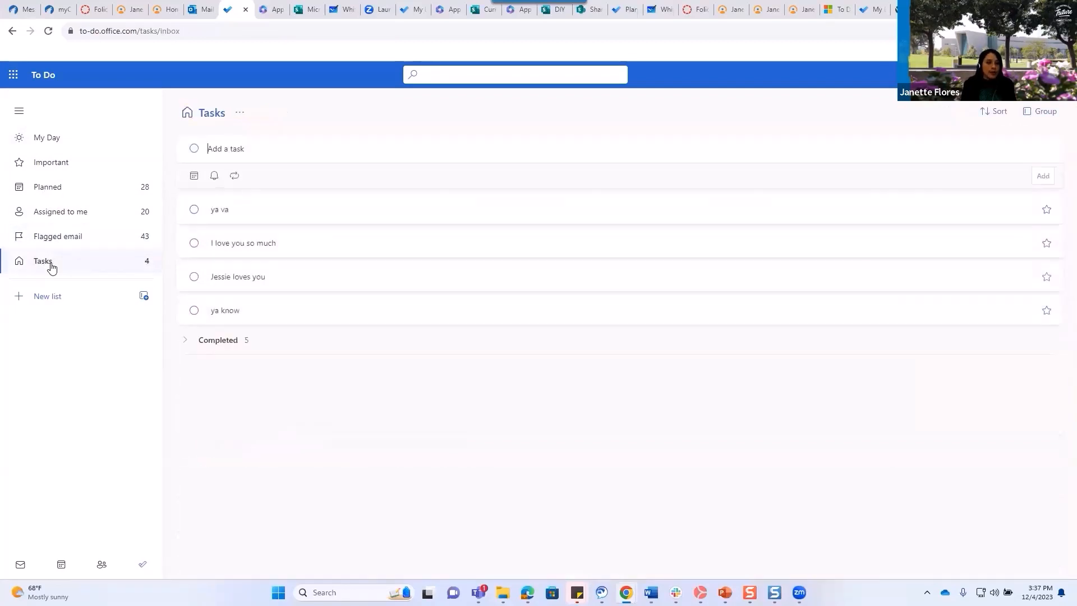
click(75, 141)
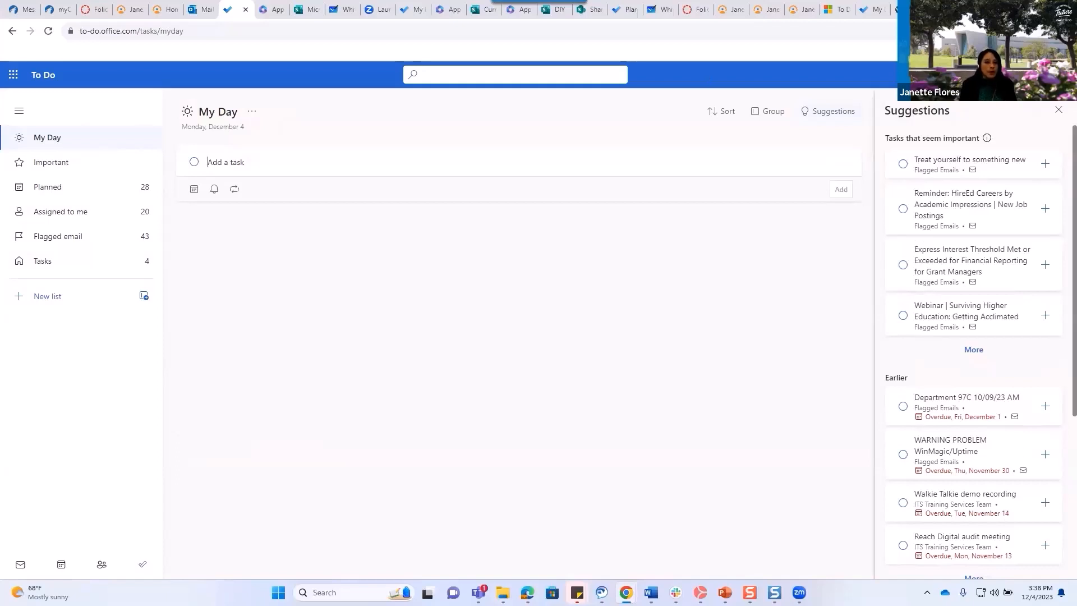
click(1058, 110)
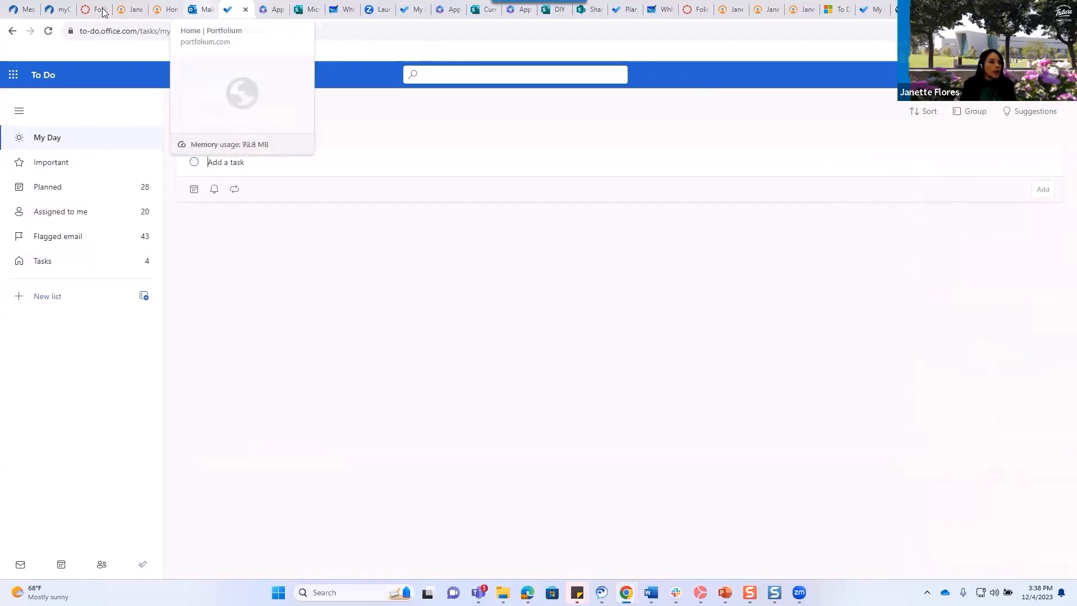
From the Outlook tab's app launcher, open OneNote on the web.
click(205, 11)
click(12, 75)
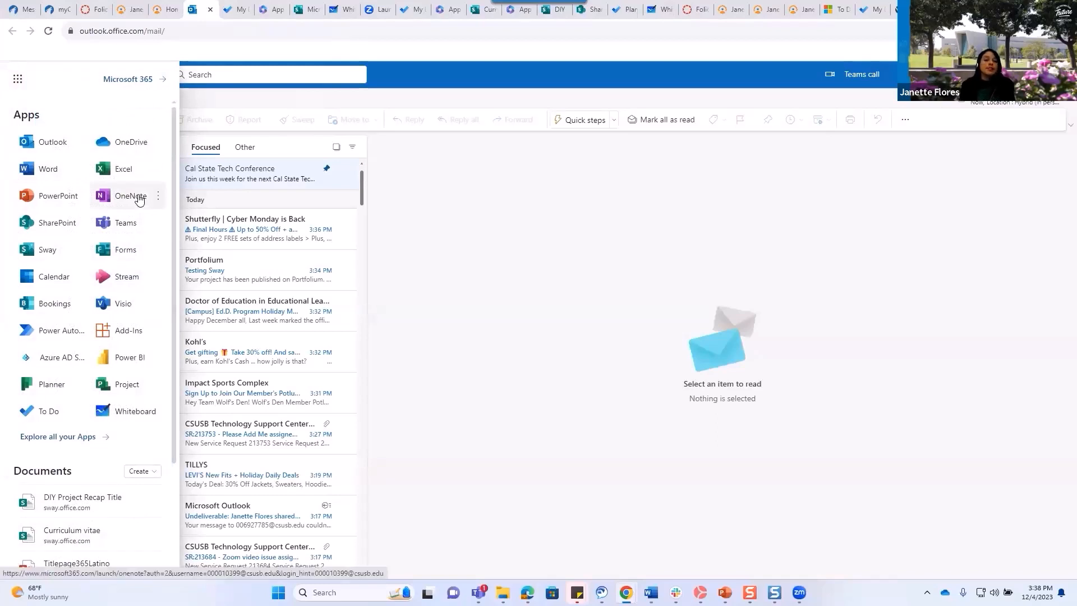
click(130, 196)
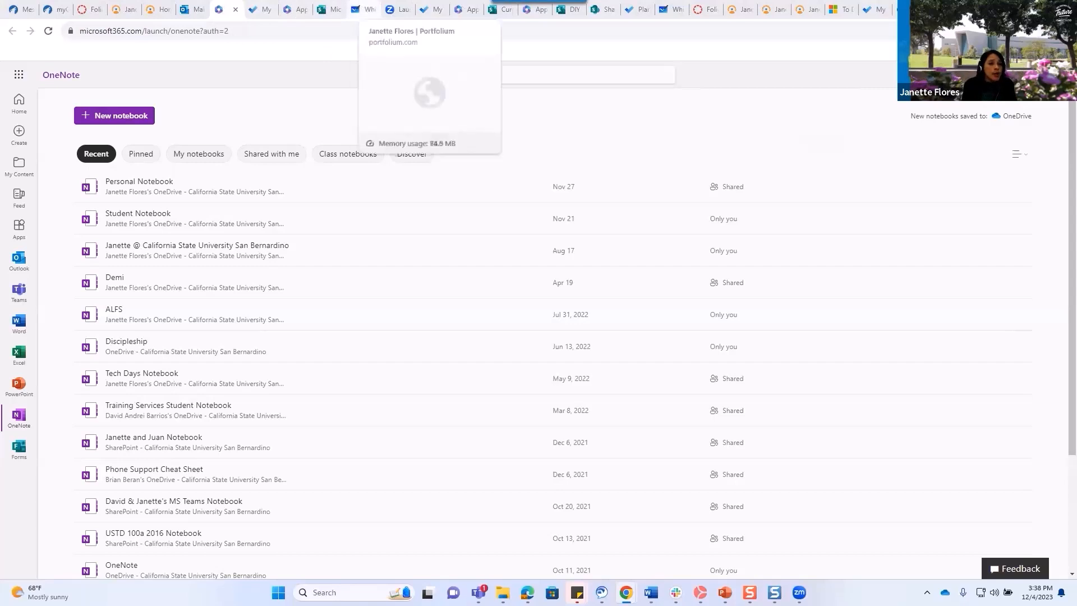
Add an 'Office 365 apps' task to the Planned list, then view My Day.
click(642, 11)
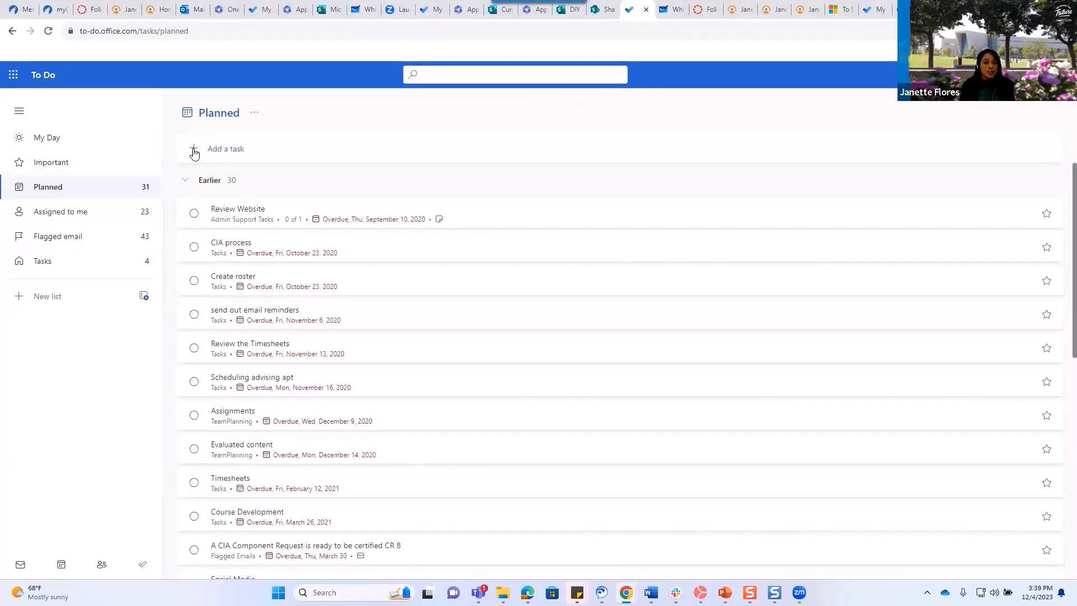
click(214, 151)
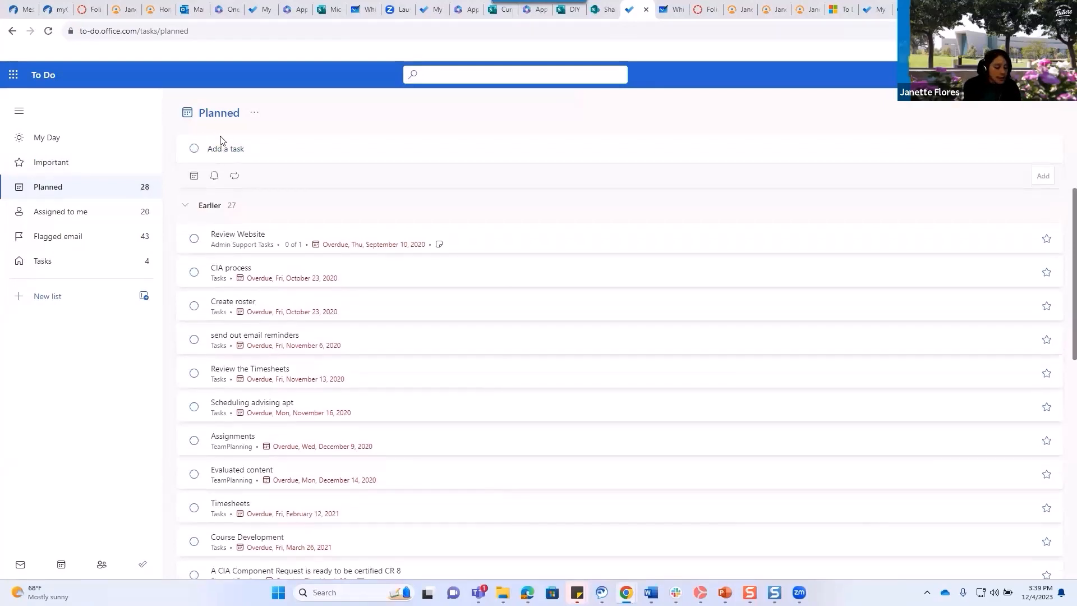
text(Office 36)
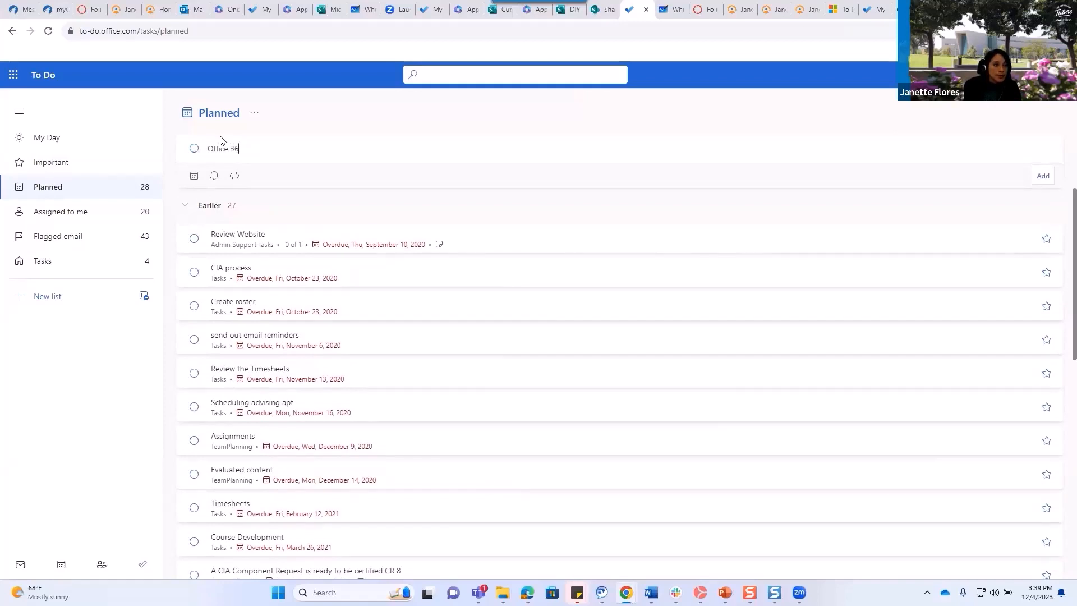
text(5 apps)
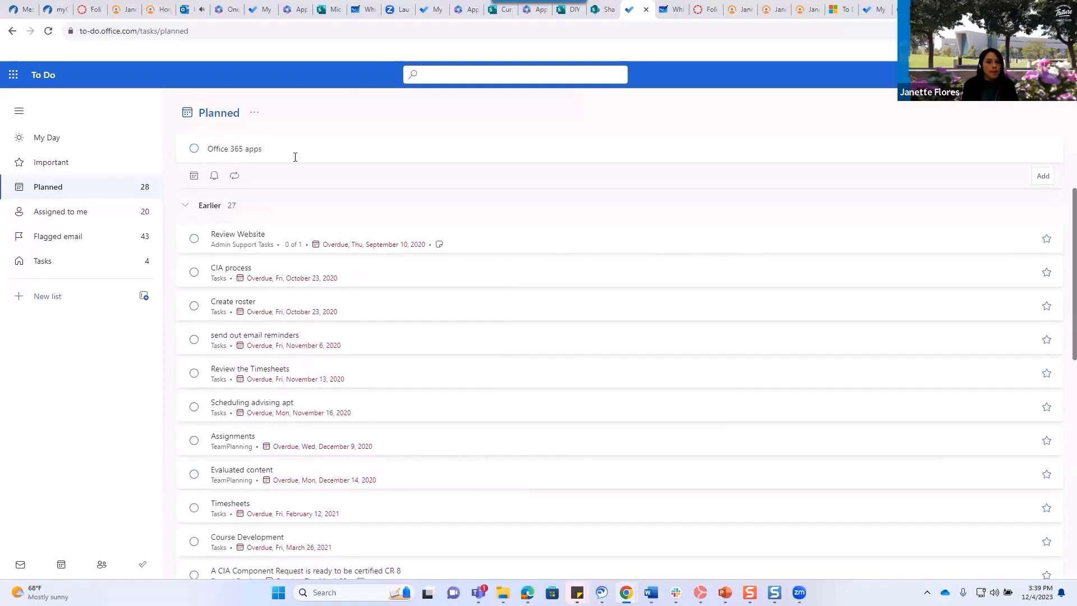
key(Return)
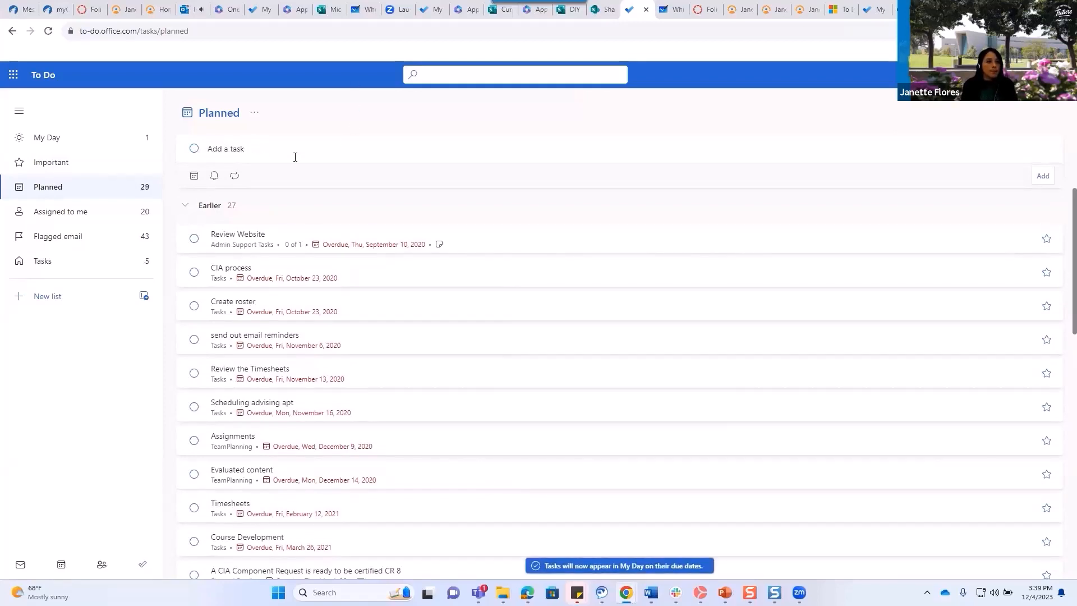
click(67, 140)
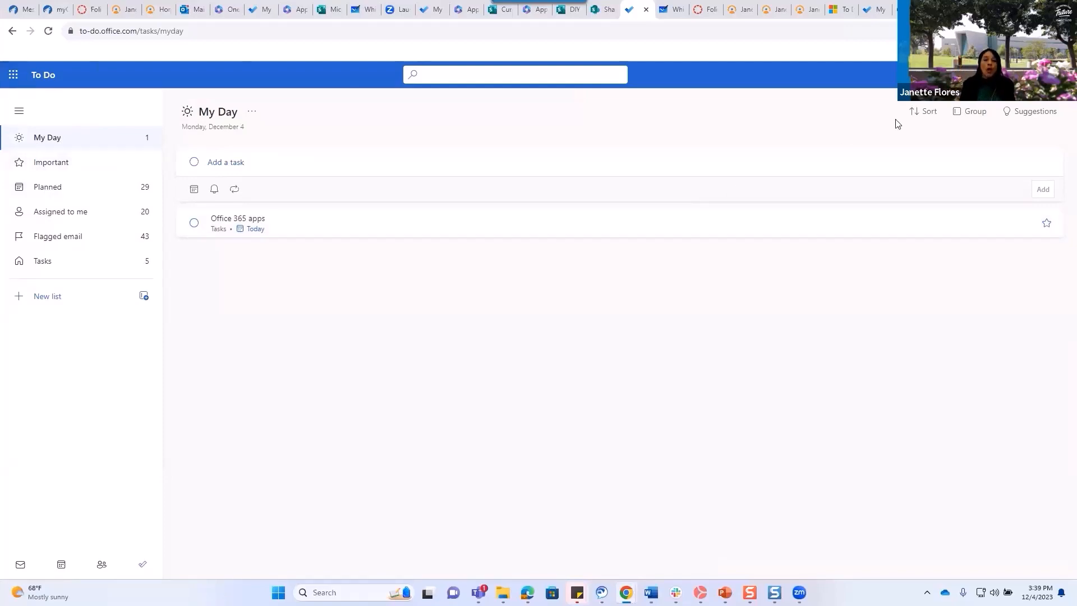
click(1047, 120)
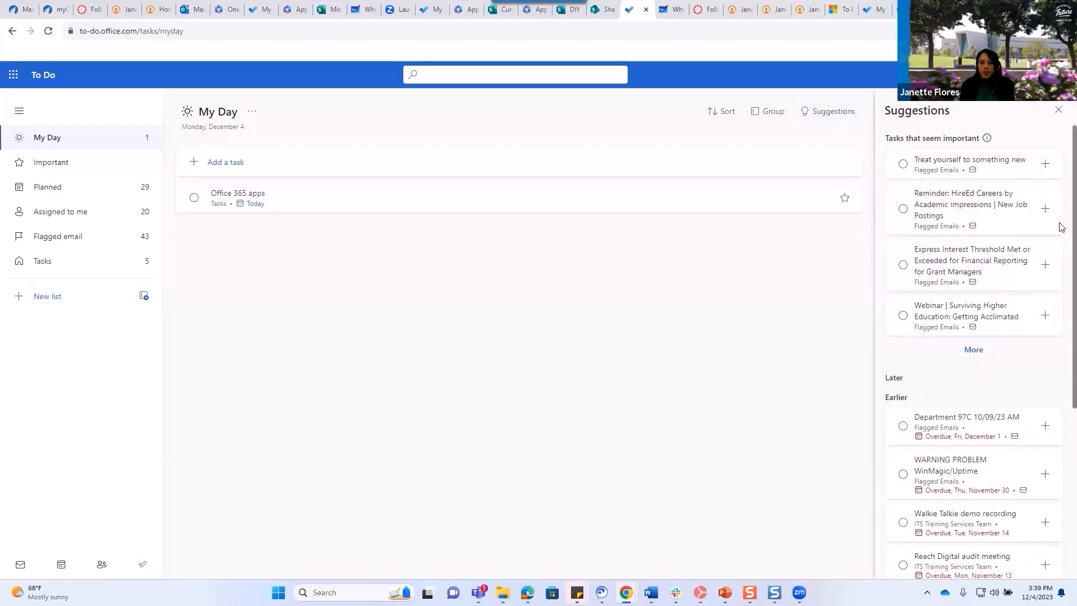
scroll(1062, 226, down, 3)
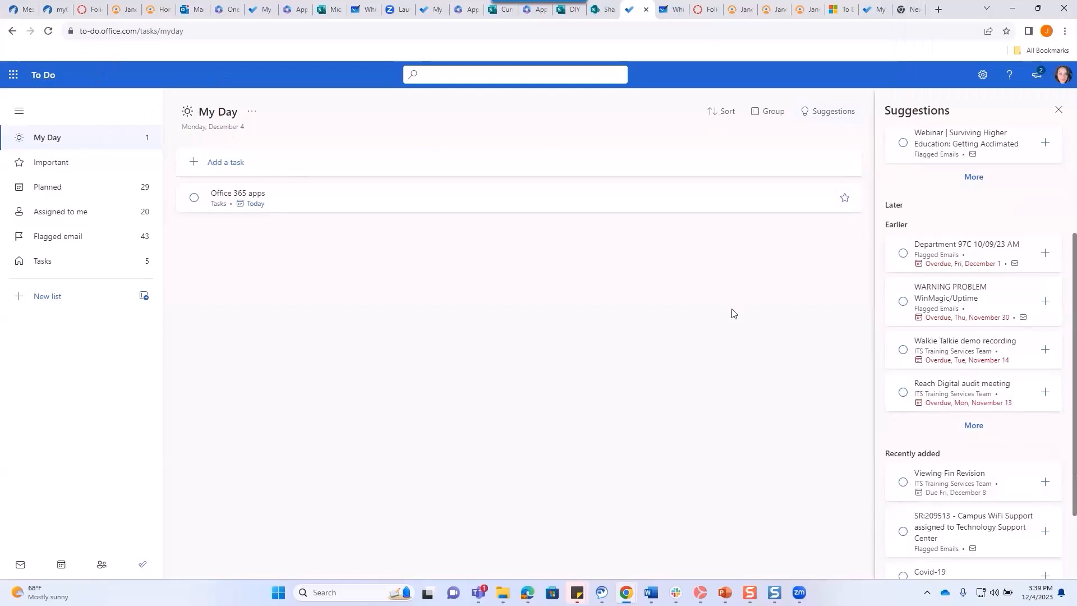
scroll(905, 198, up, 1)
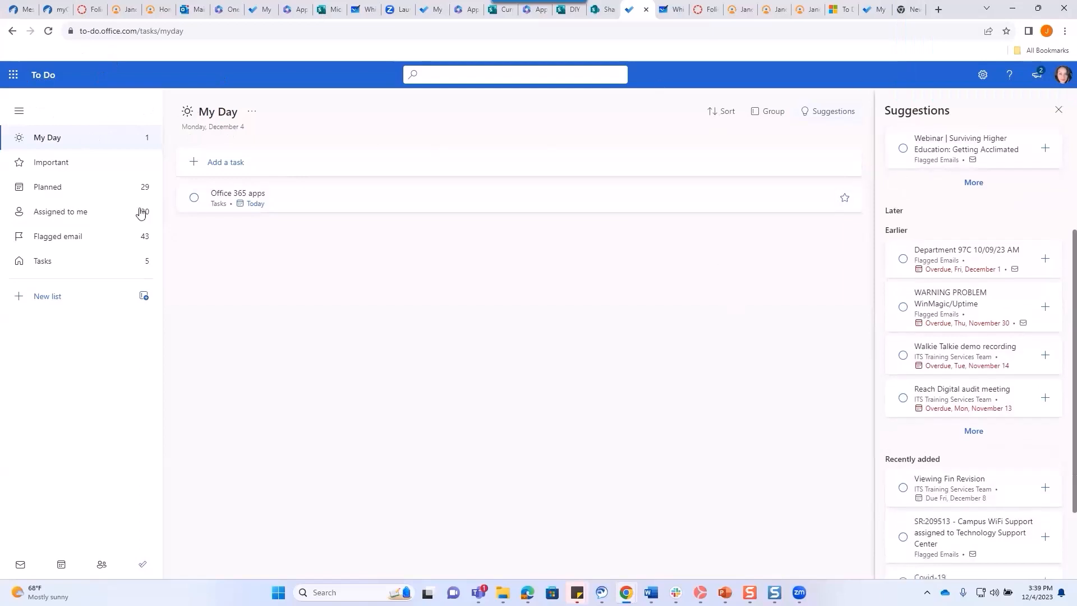
click(1059, 110)
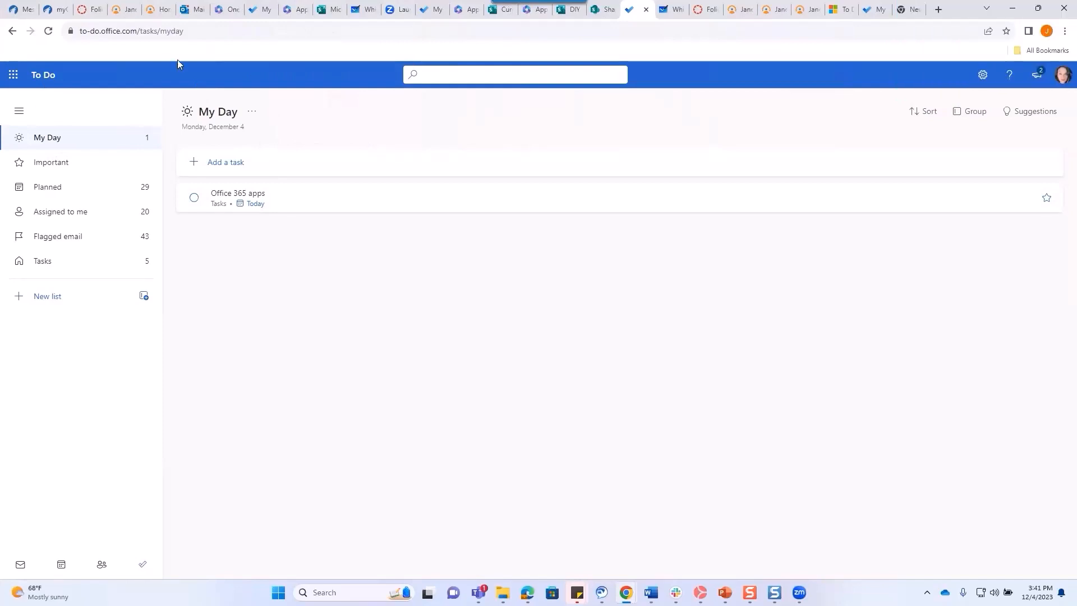
Launch OneNote again from the app launcher on the Microsoft 365 Apps tab.
click(298, 10)
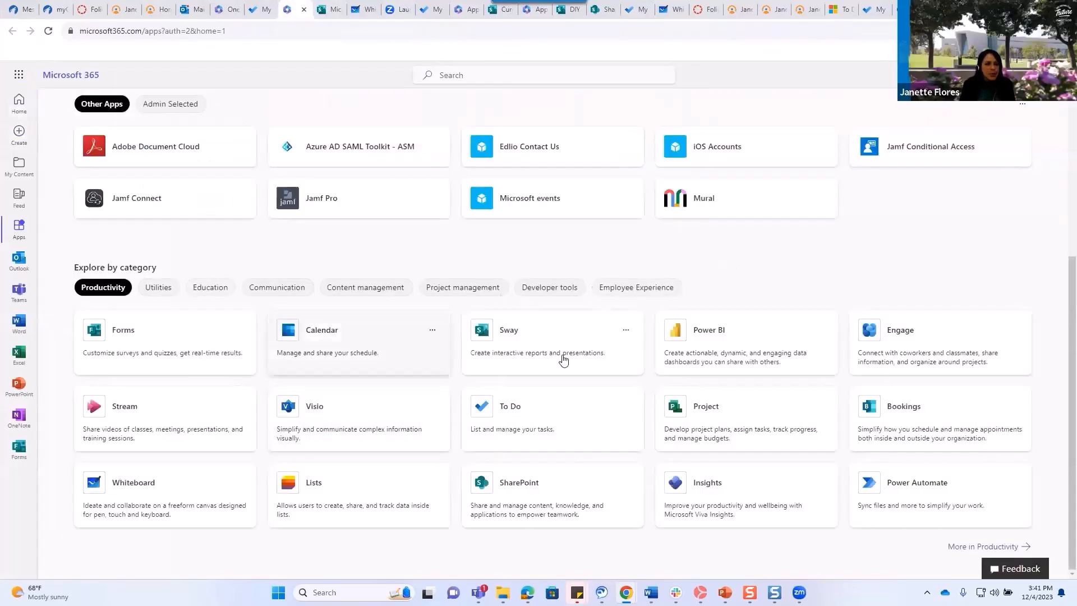
click(18, 77)
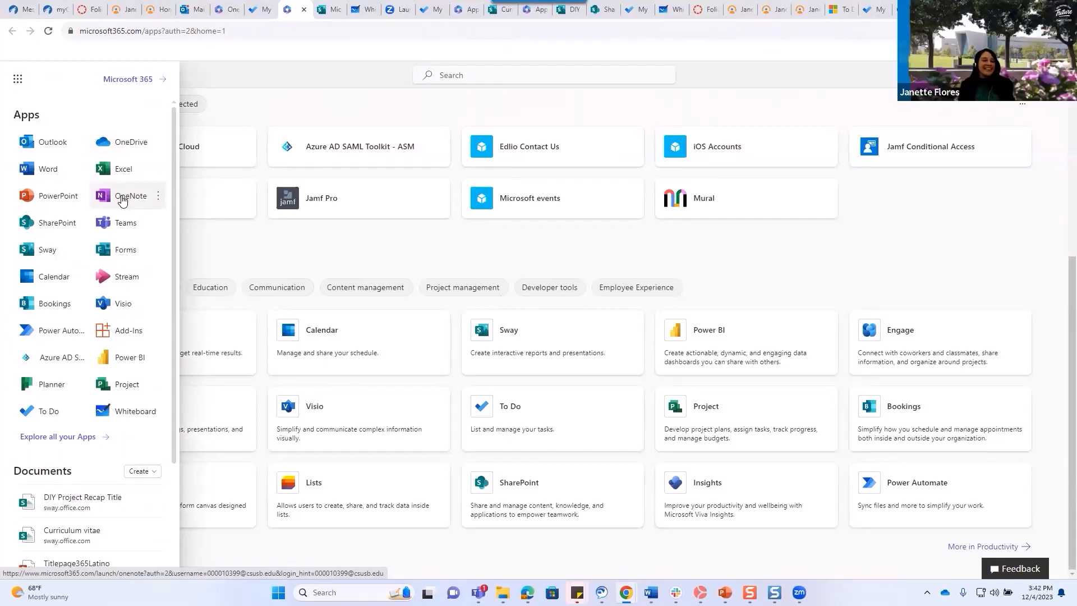
click(122, 201)
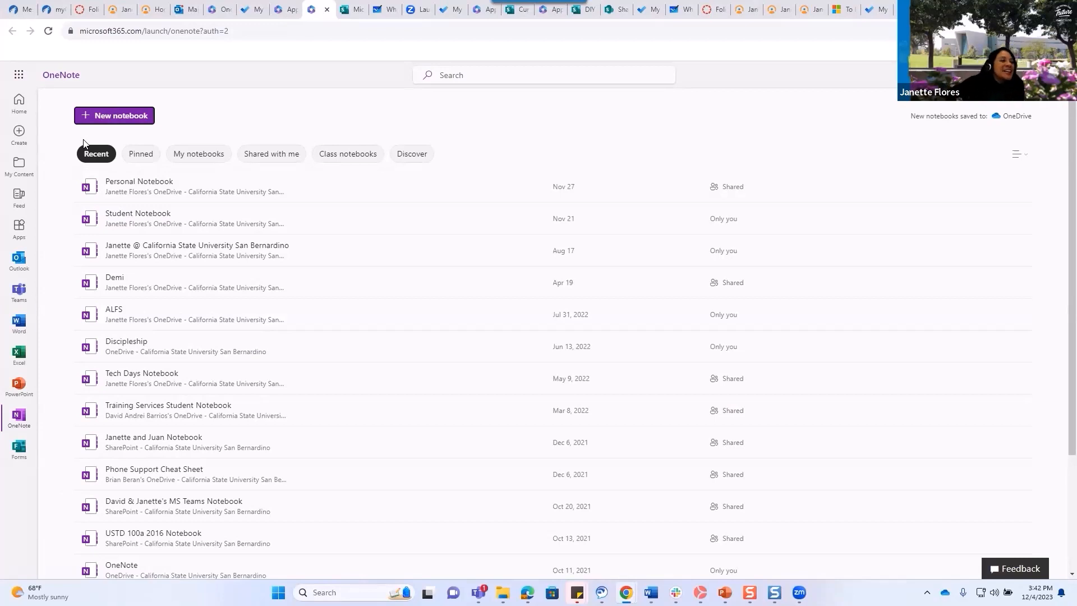
Create a new OneNote notebook named 'Office 365 apps explained'.
click(119, 117)
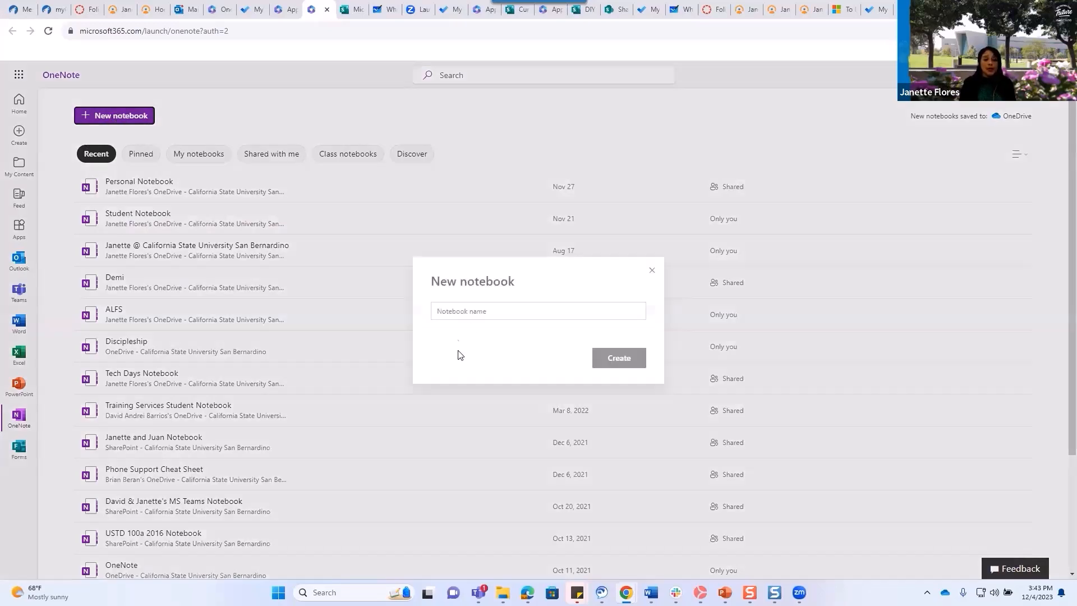
click(466, 311)
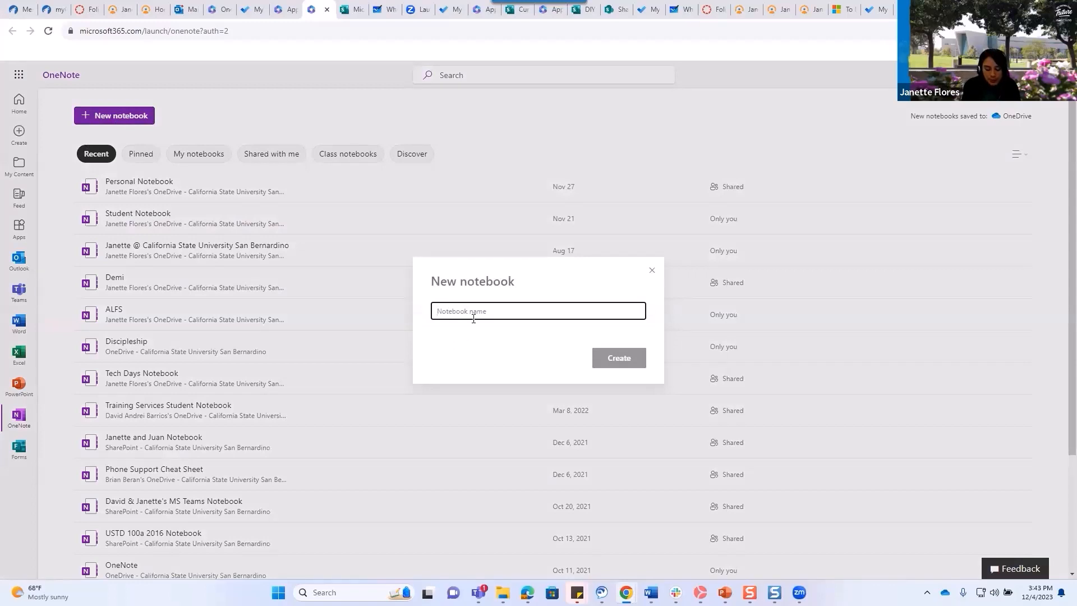
text(Office 365 e)
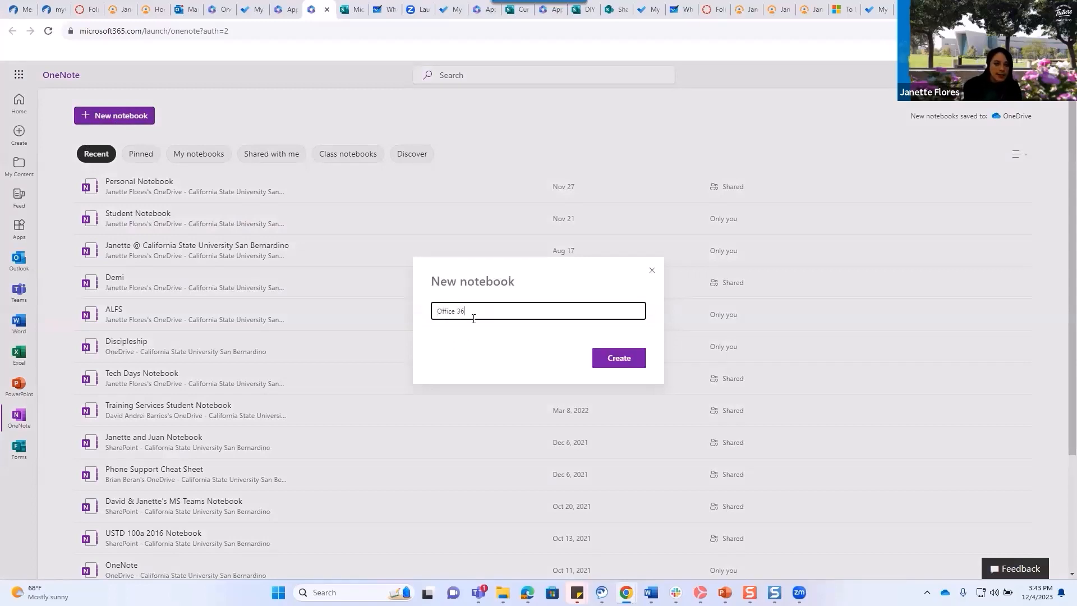
text(x)
key(BackSpace)
key(BackSpace)
text(appl exclained)
click(637, 360)
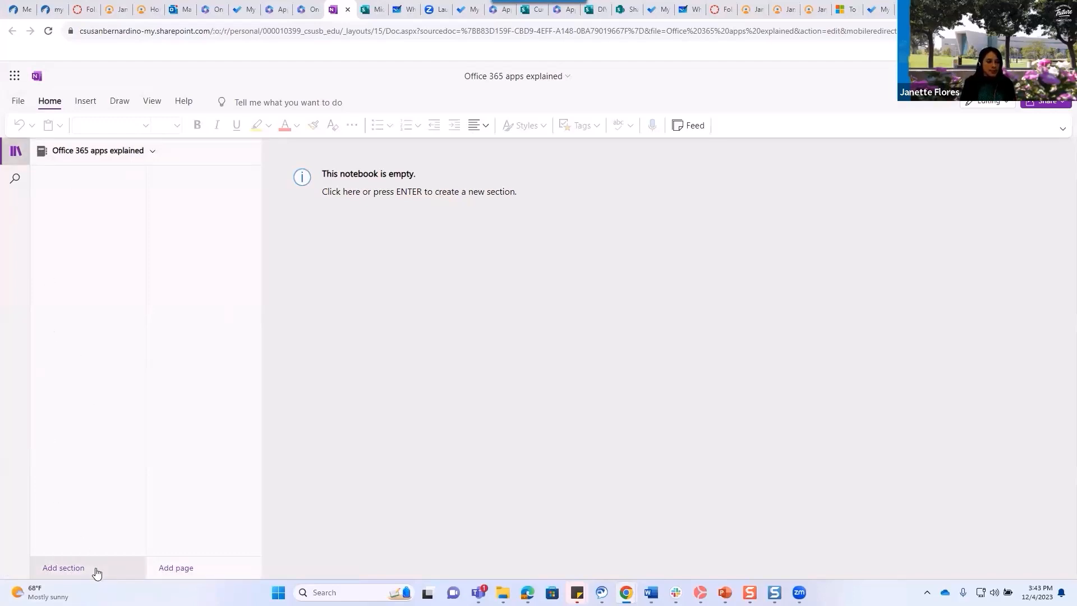
Add three sections to the notebook named Sway, Whiteboard and To Do.
click(64, 568)
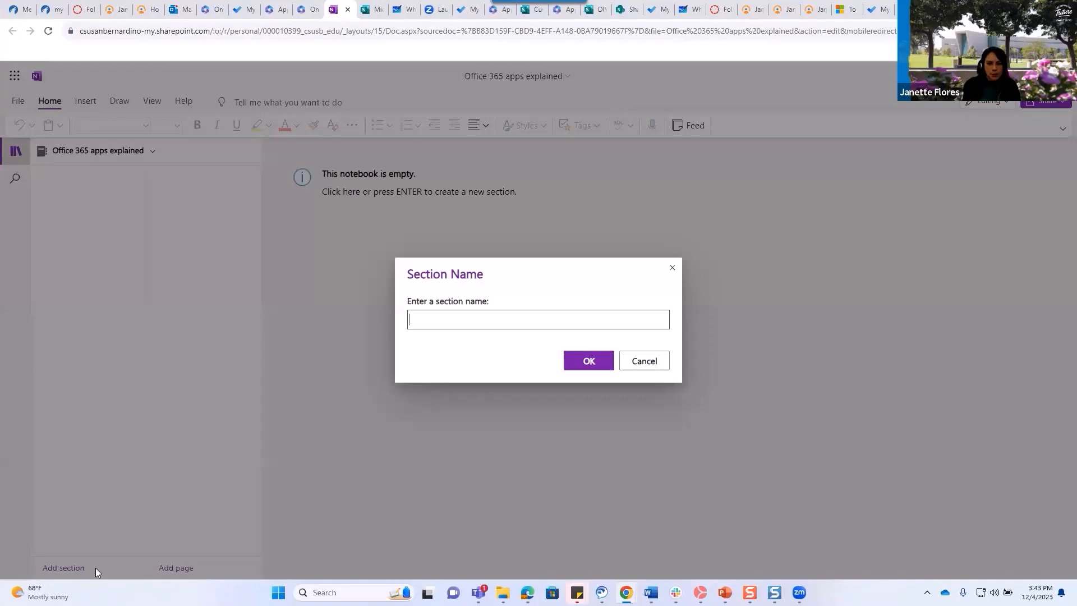
text(Sway)
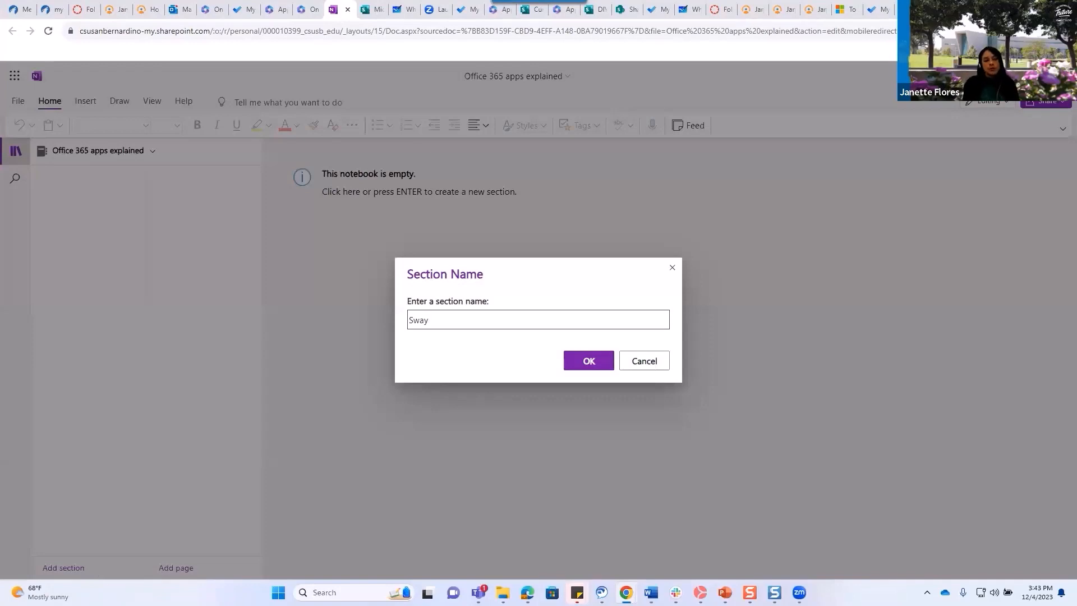
click(589, 362)
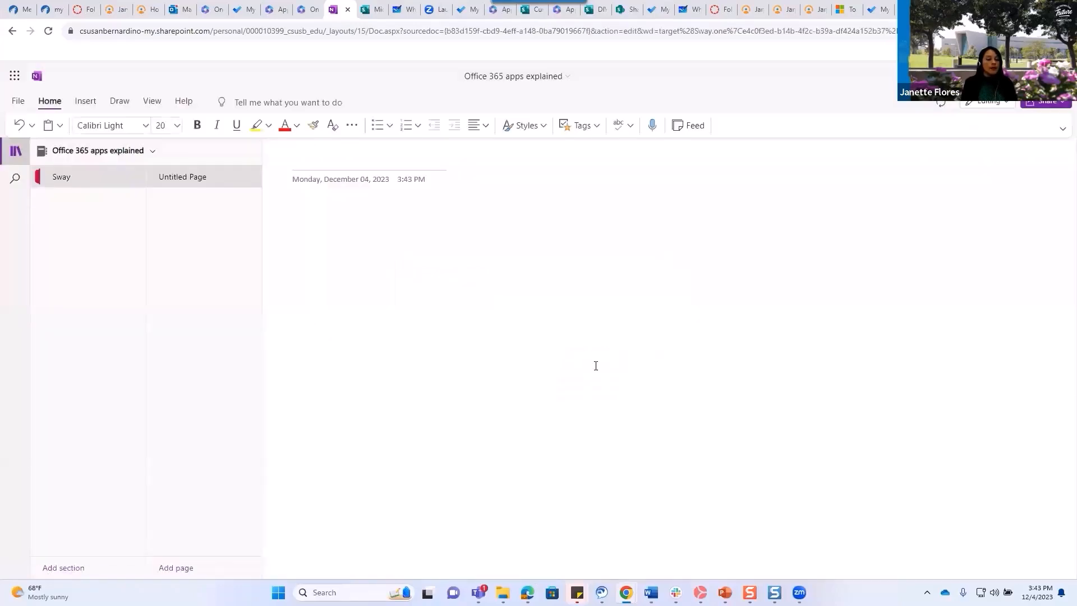
click(82, 568)
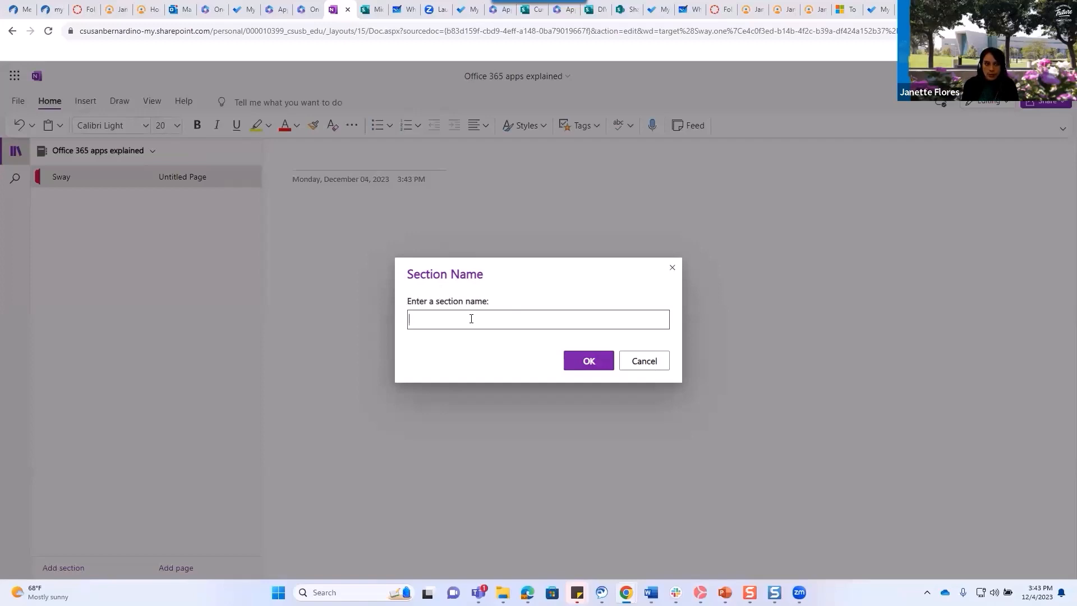
text(Whiteboard)
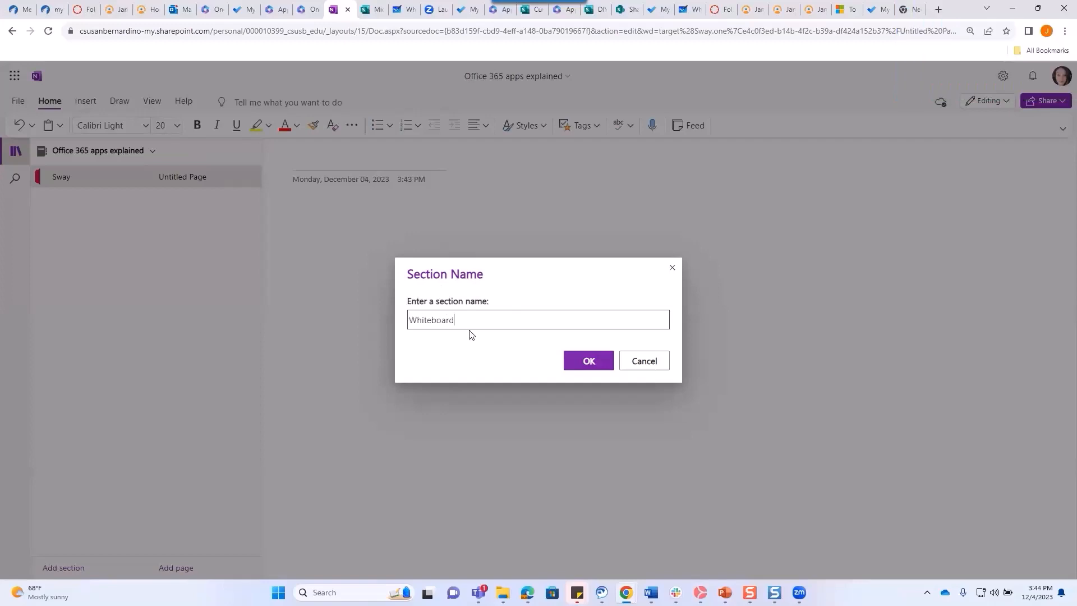
click(591, 361)
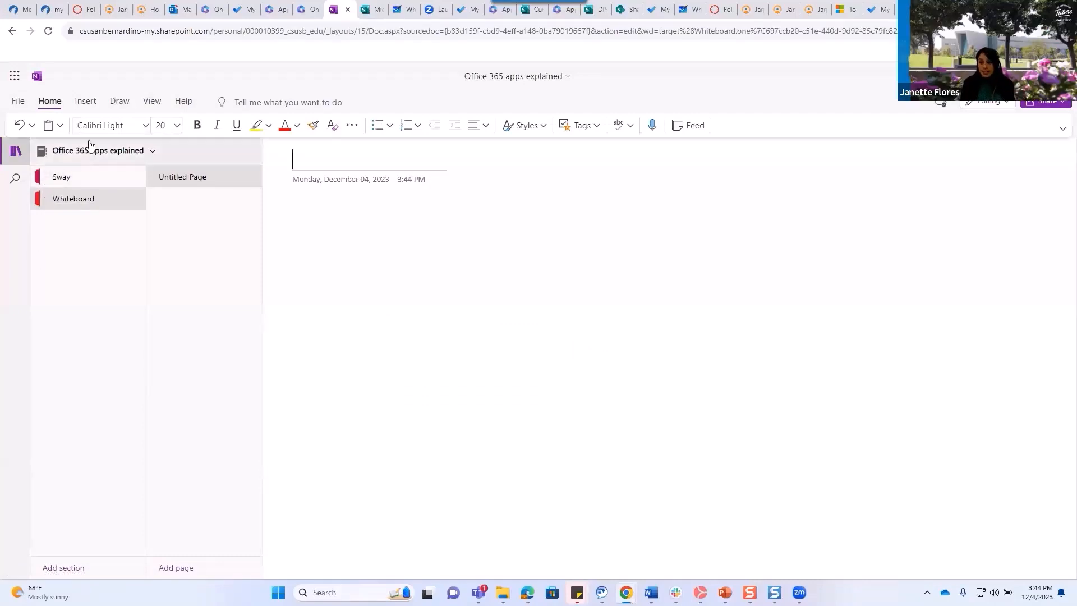
click(77, 569)
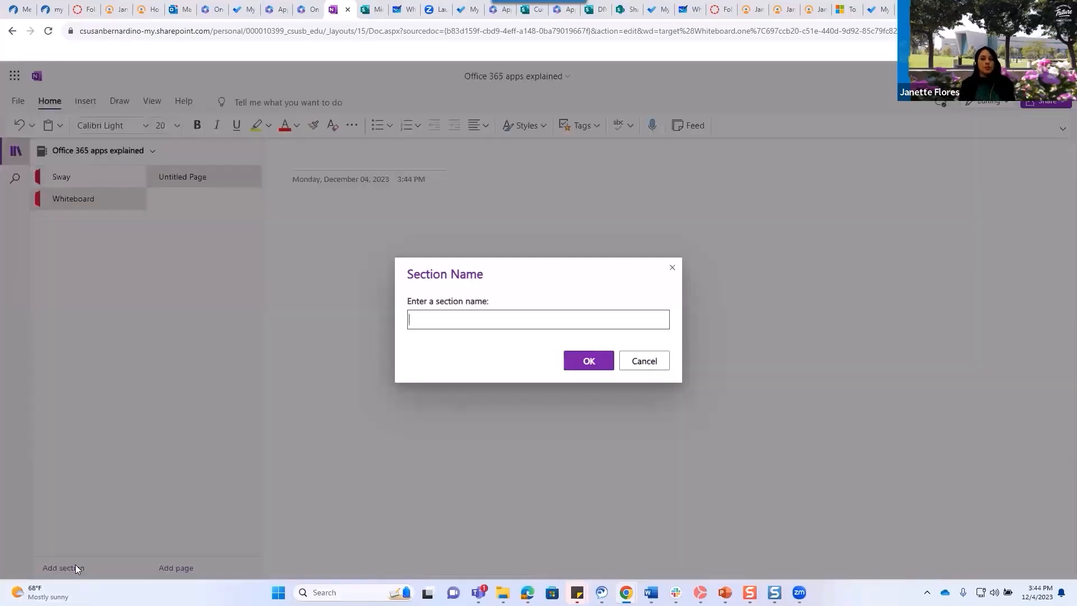
text(ToDo)
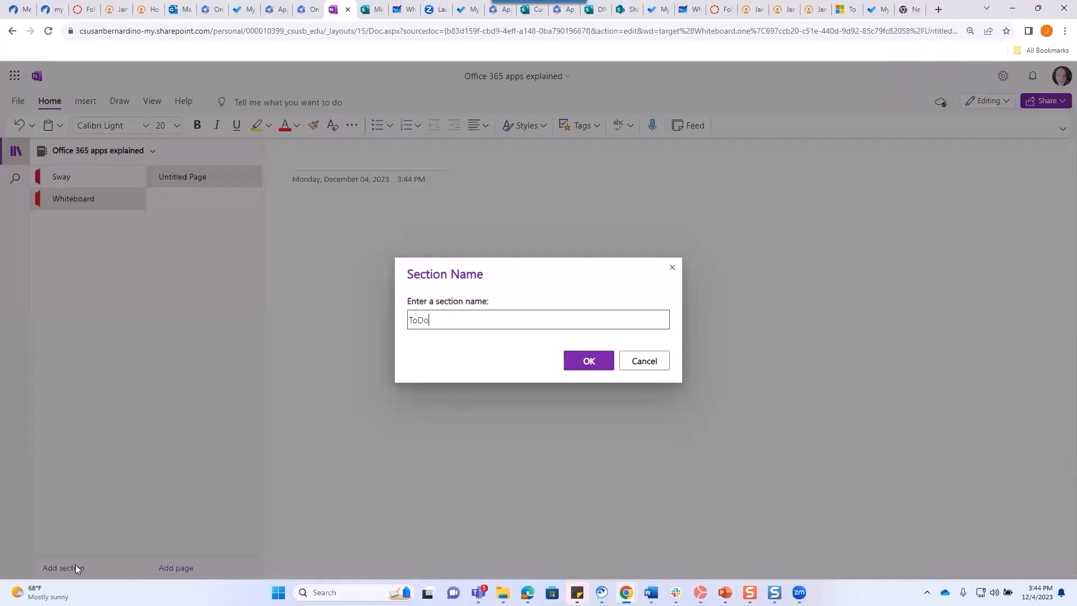
key(BackSpace)
key(BackSpace)
text(do)
key(BackSpace)
key(BackSpace)
text(Do)
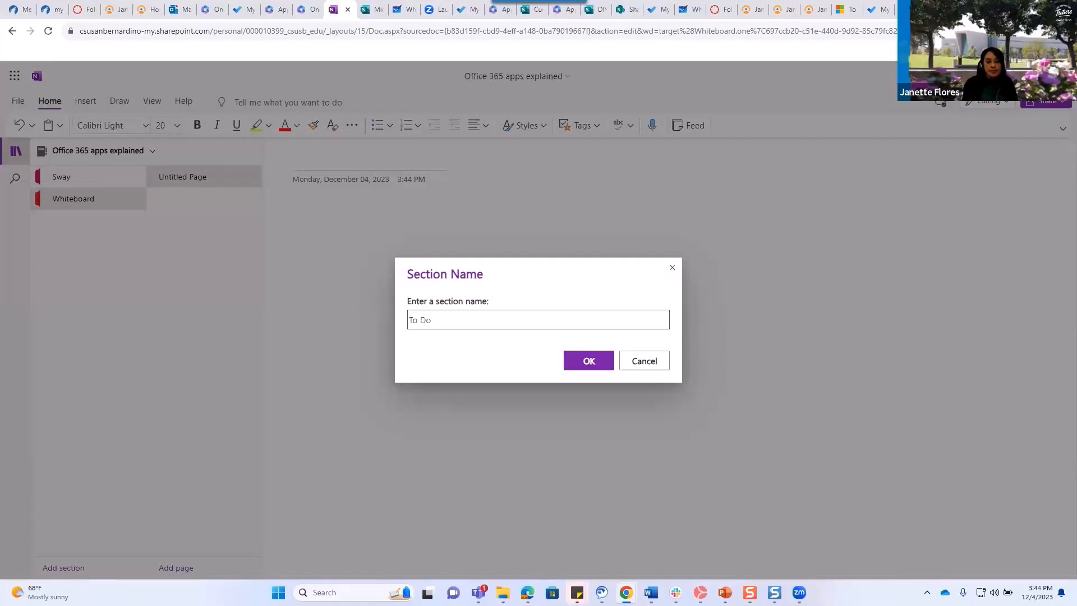
click(580, 360)
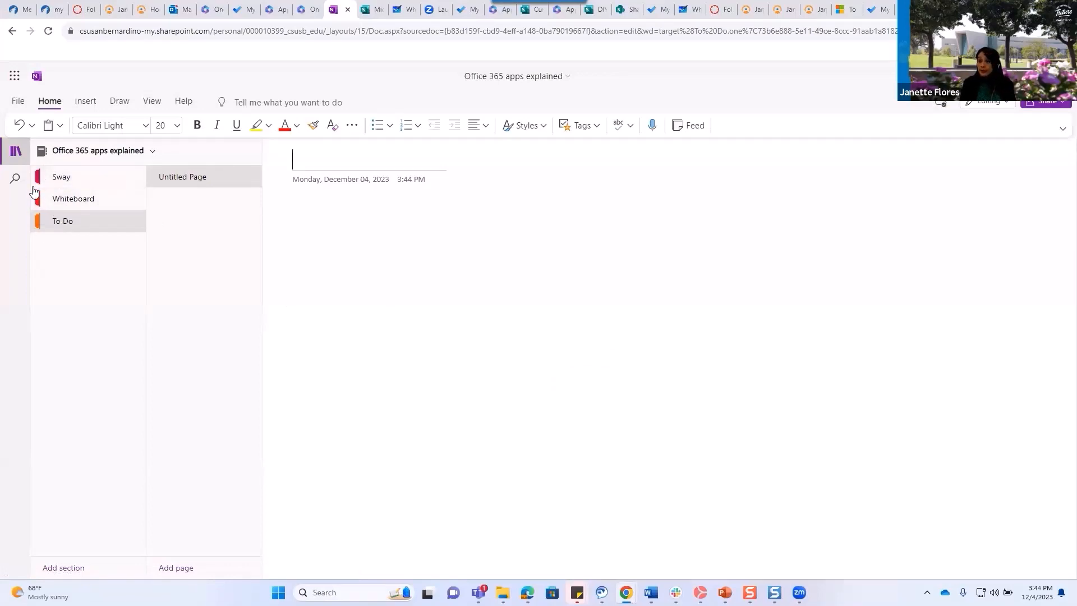
Open and close the Sway section's options menu without choosing anything.
right_click(41, 180)
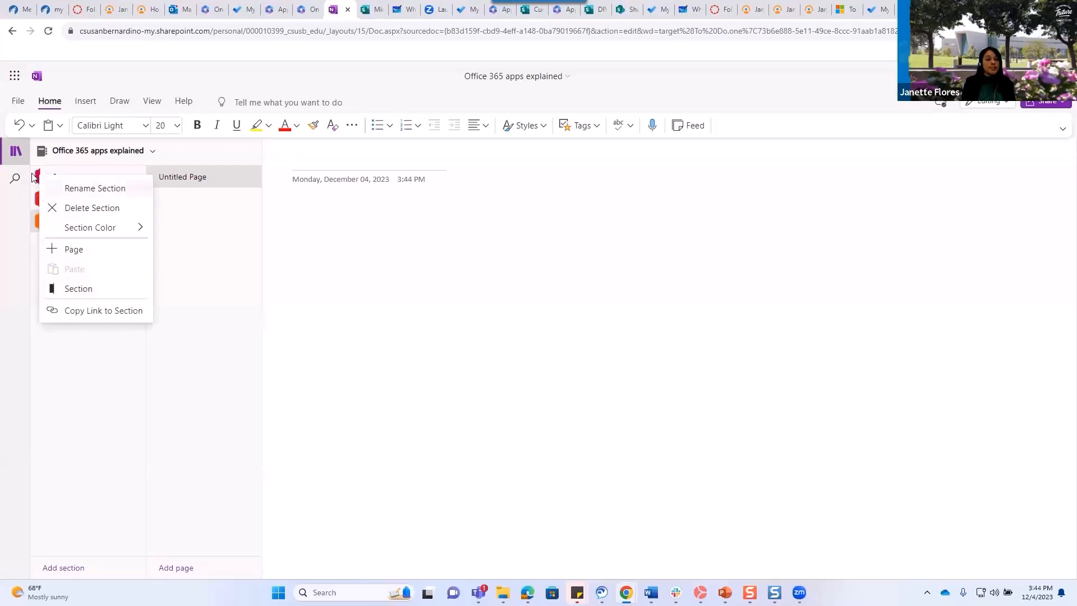
click(38, 175)
right_click(37, 175)
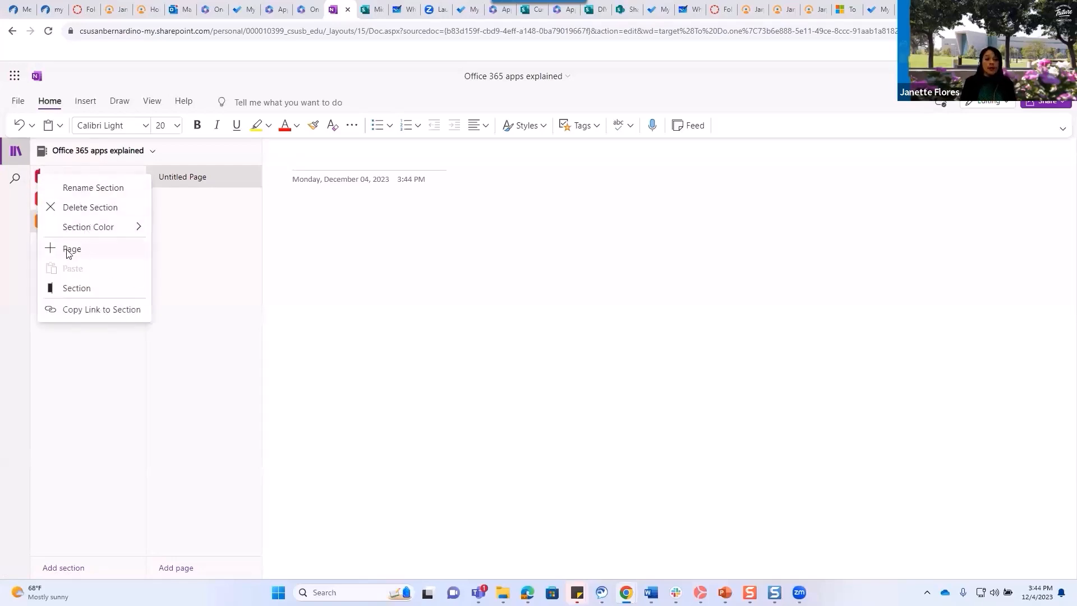
click(240, 240)
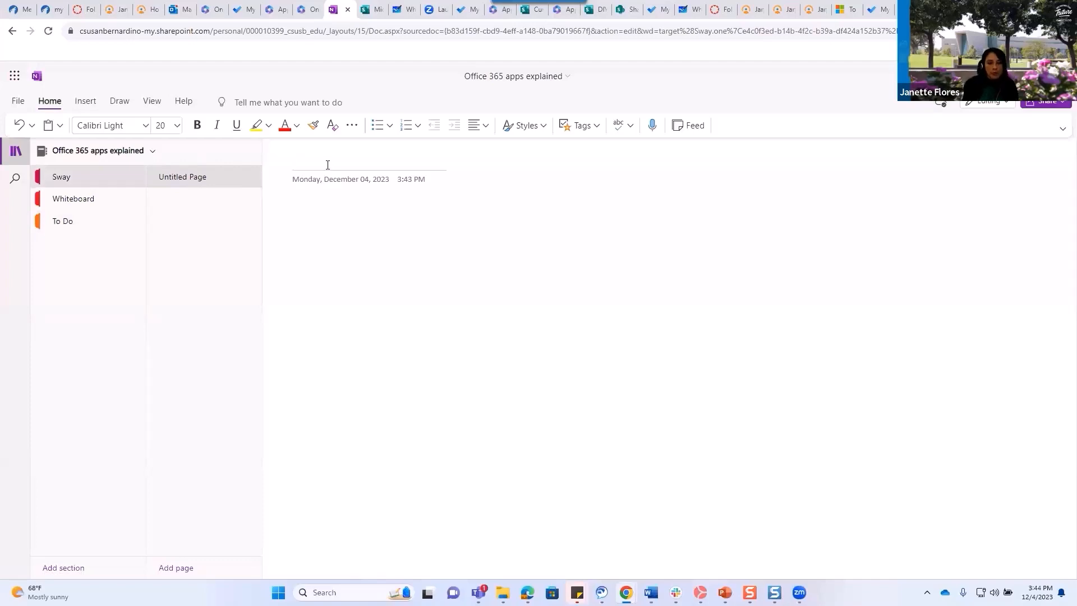
Title the page 'Highlight sway', then add a new blank page to the Sway section.
text(Go of)
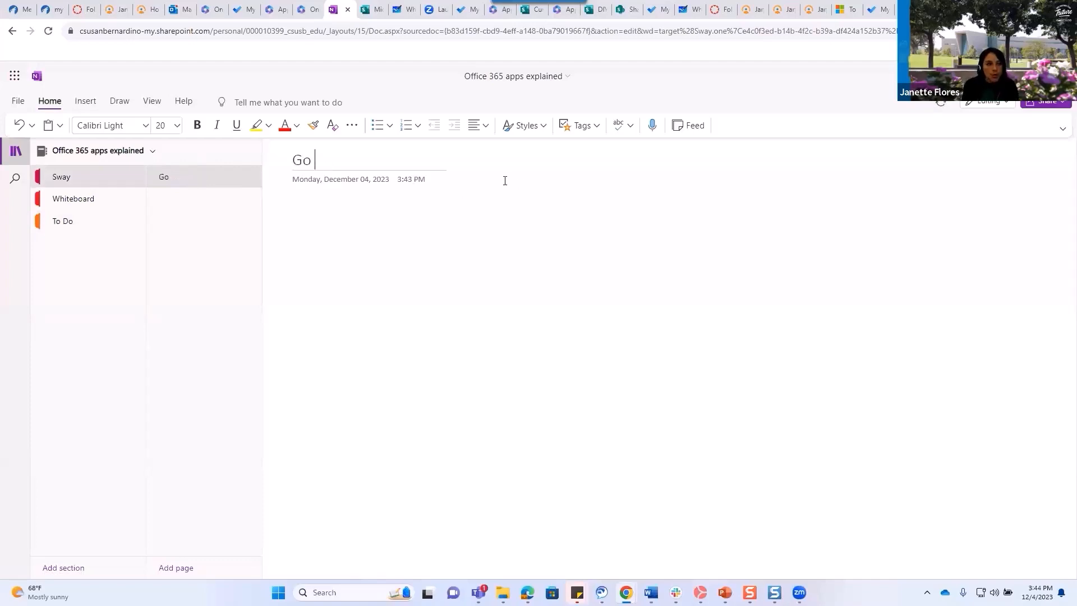
key(BackSpace)
key(BackSpace)
key(BackSpace)
key(BackSpace)
key(BackSpace)
text(Hi)
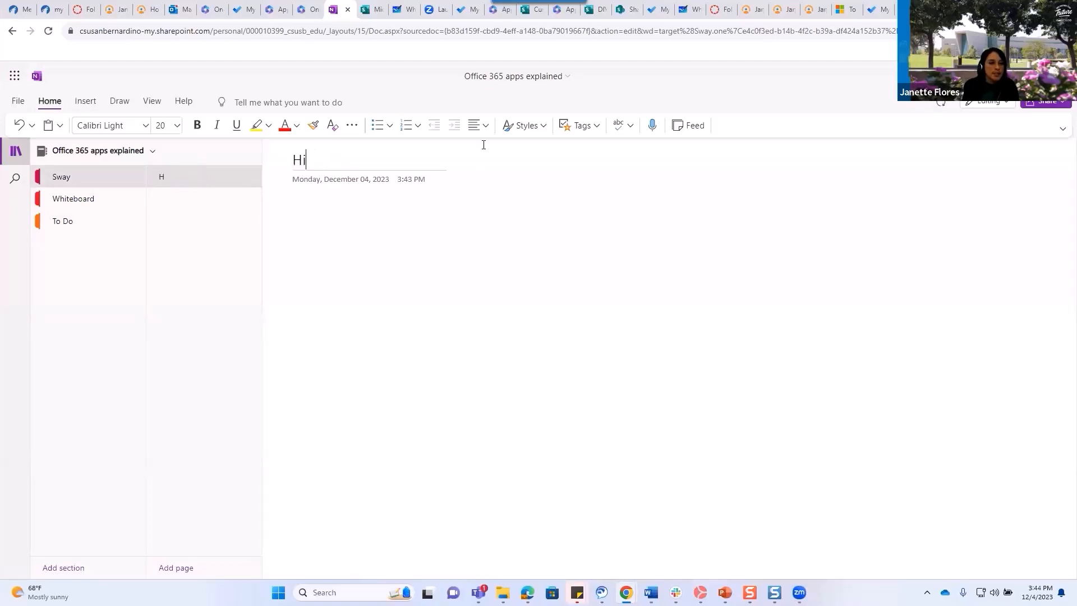
text(gl)
key(BackSpace)
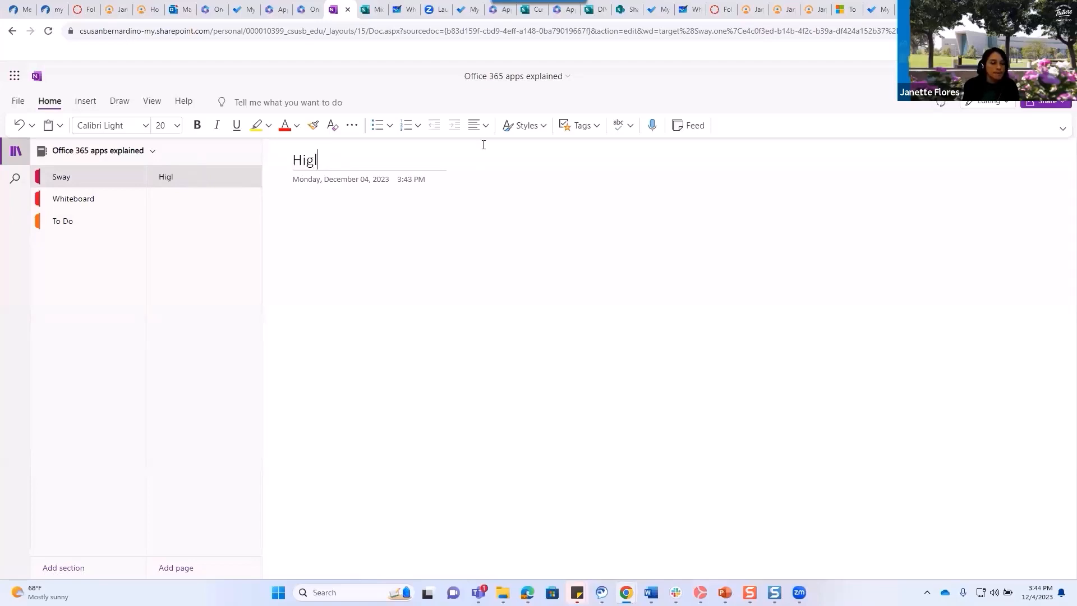
text(hligt)
key(BackSpace)
key(BackSpace)
text(ht sawy)
key(BackSpace)
key(BackSpace)
key(BackSpace)
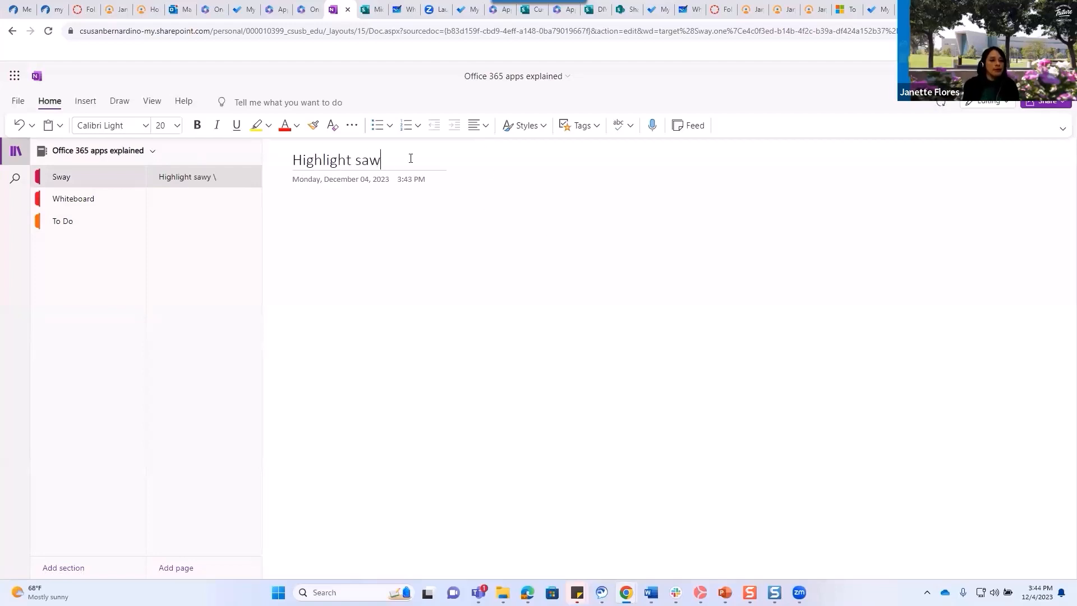
text(way)
key(Return)
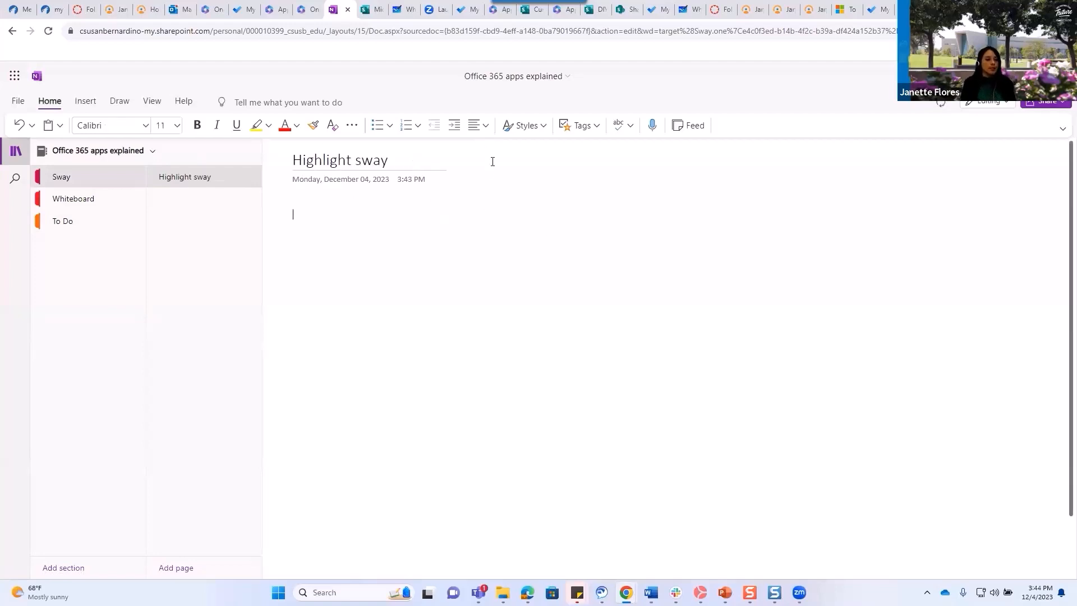
click(201, 571)
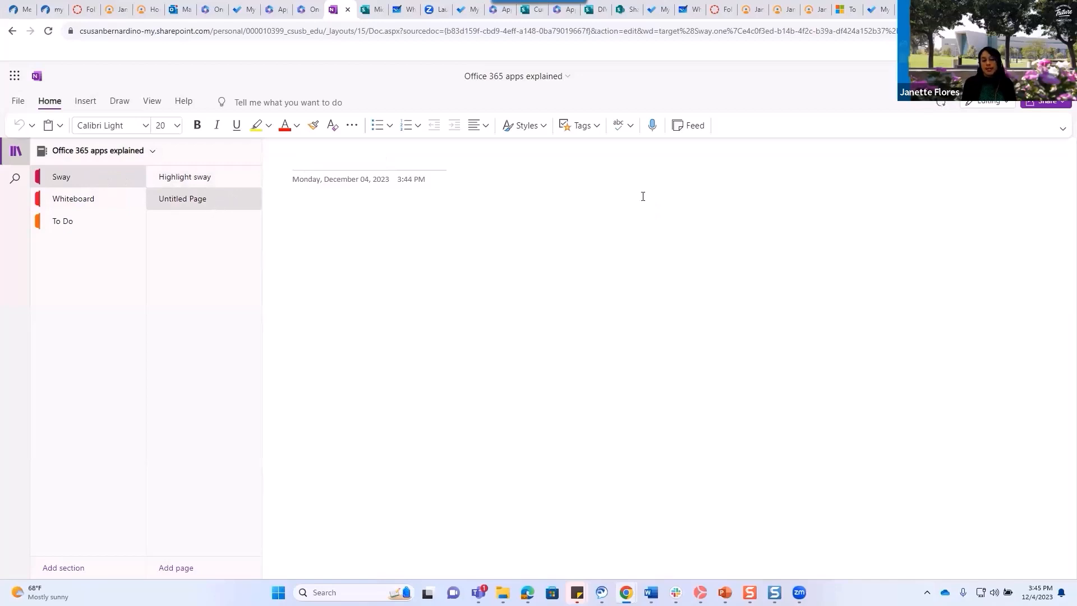
key(Return)
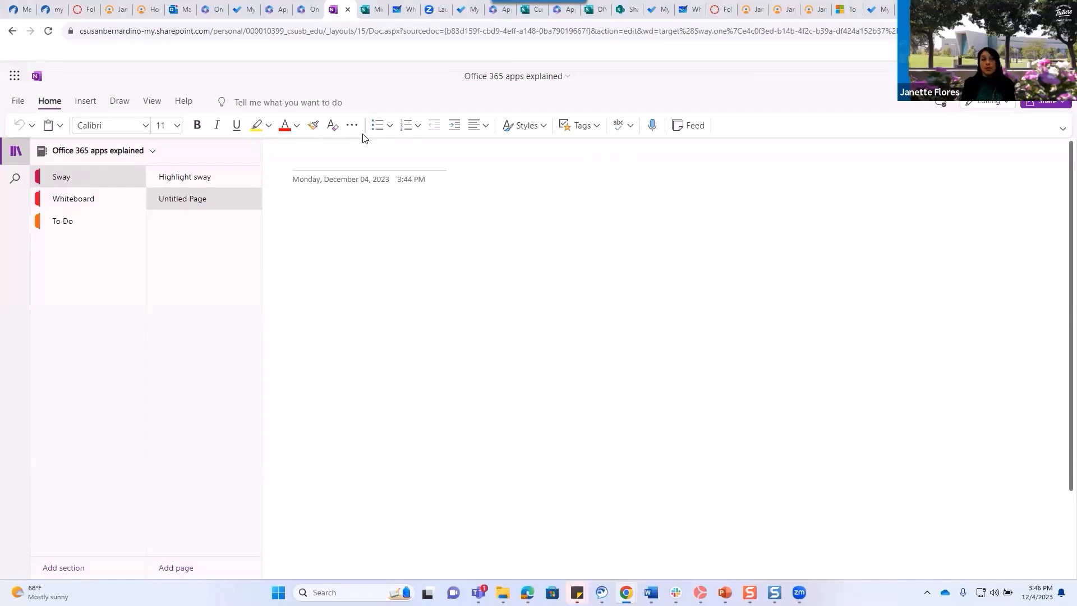
Toggle the Microsoft 365 app list and the sections-and-pages pane closed and back open.
click(15, 78)
click(365, 280)
click(16, 152)
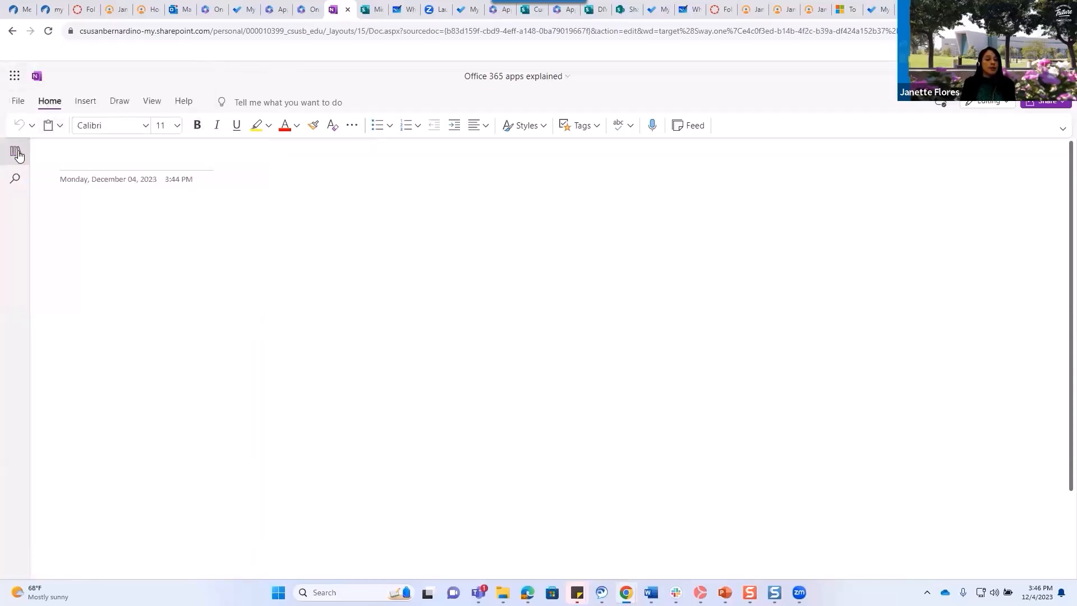
click(16, 153)
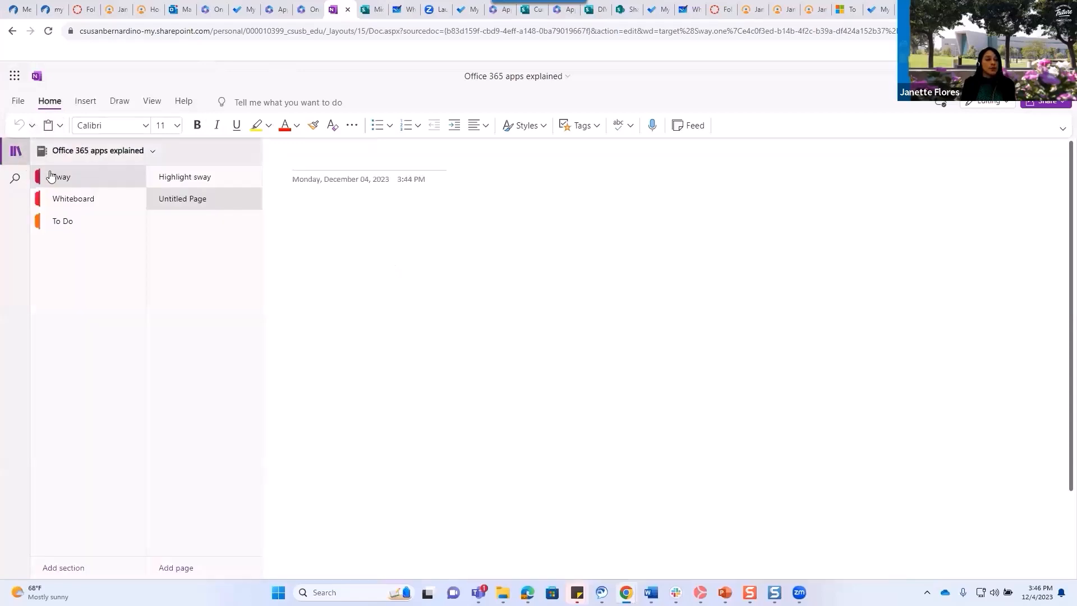
Go to OneNote home via the app launcher and open the university notebook from Recent.
click(15, 78)
click(139, 213)
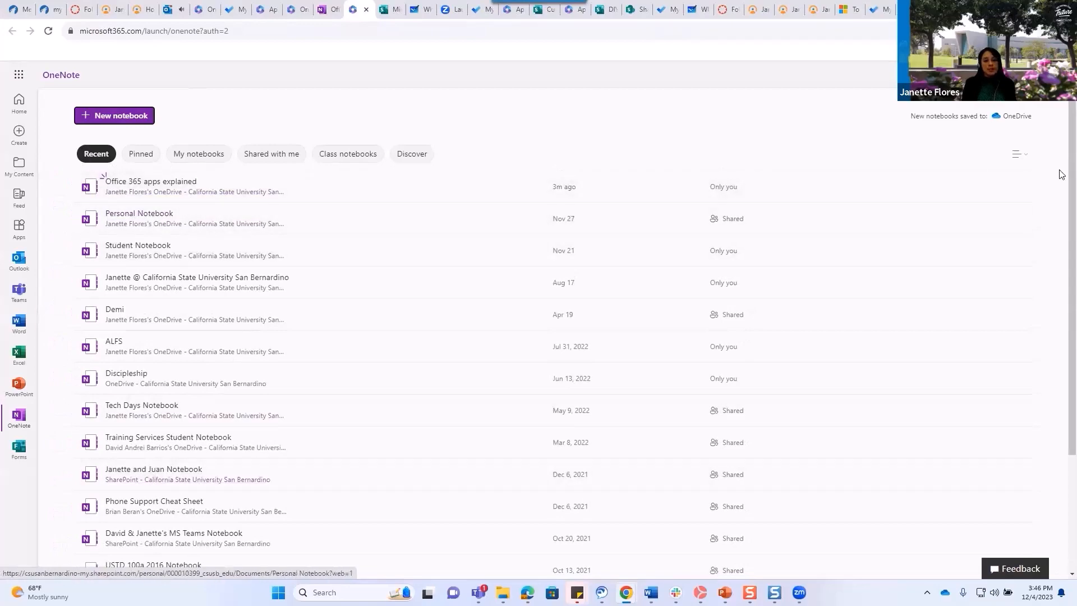
drag(1073, 200, 1072, 142)
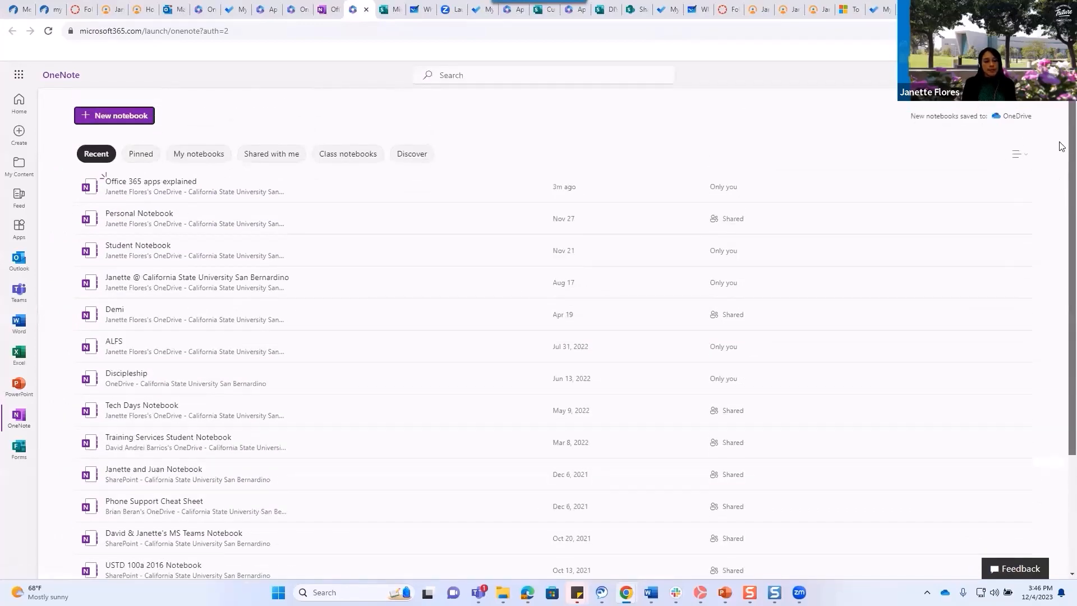
click(173, 279)
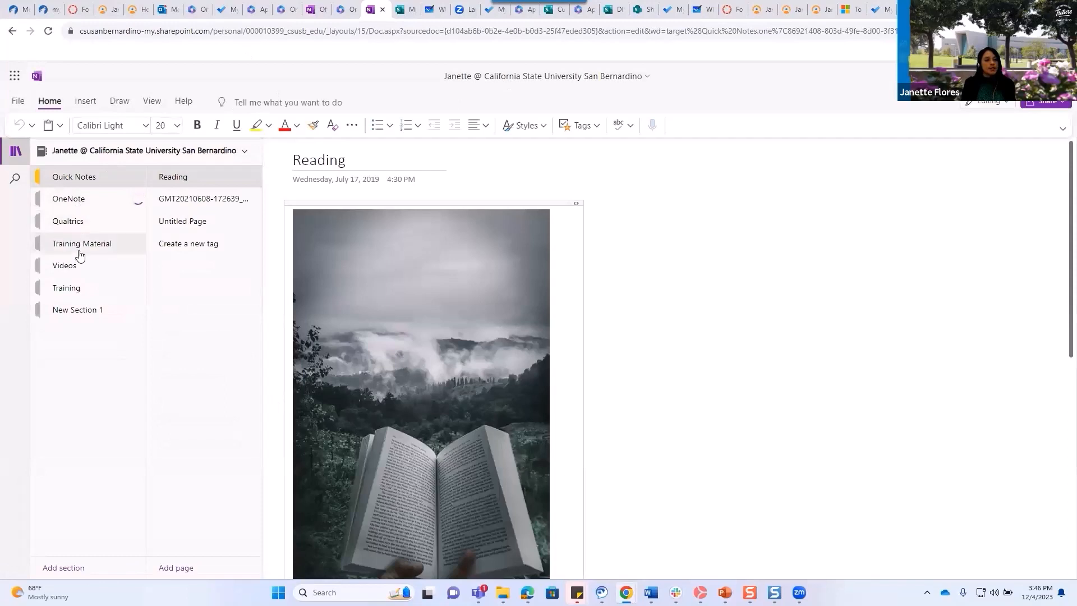
Open New Section 1 to show its 'Pros and cos of' page.
click(75, 315)
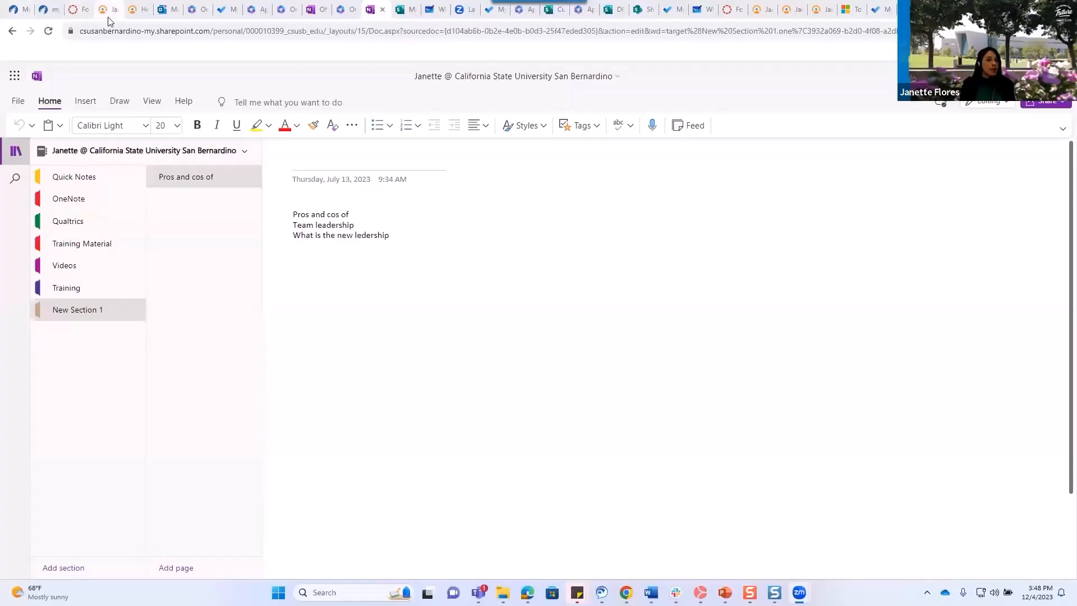
Open the Microsoft 365 app launcher and scroll through its Apps list.
click(15, 75)
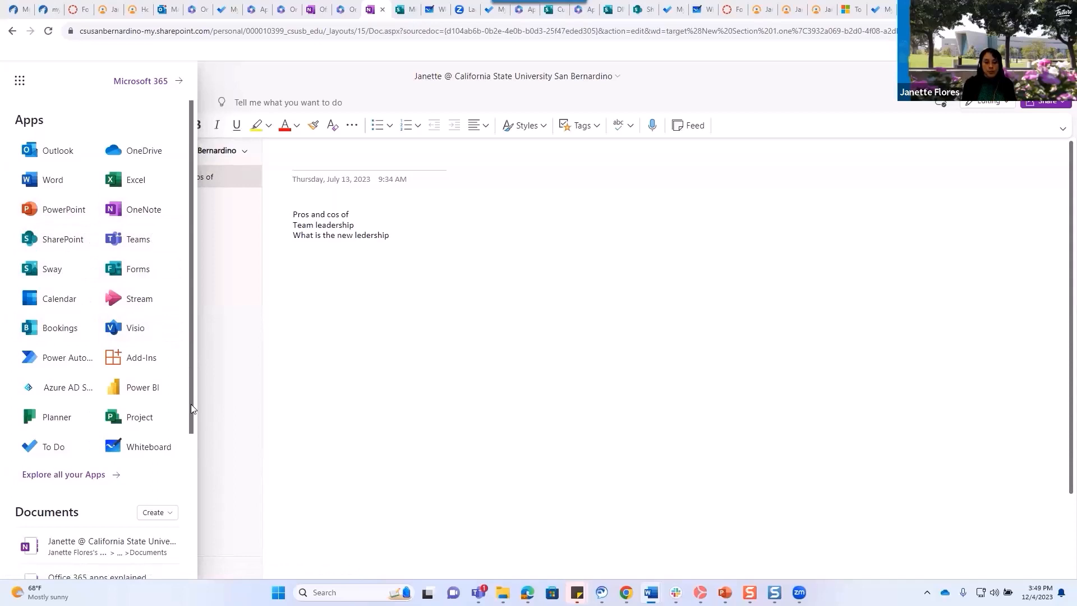
drag(191, 406, 189, 450)
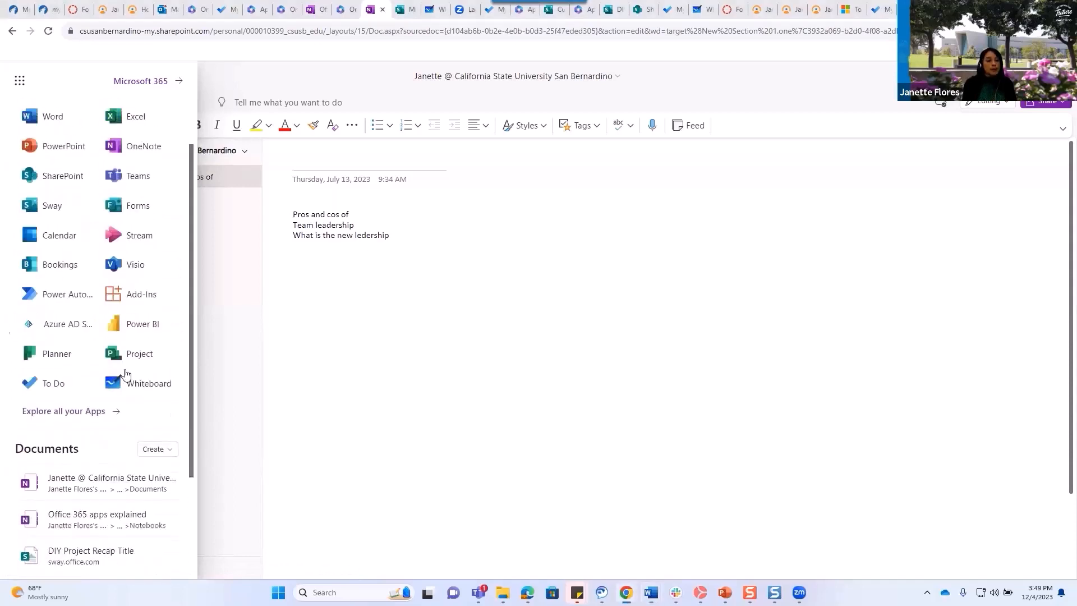
Launch Planner from the app launcher to reach the Planner hub.
click(45, 360)
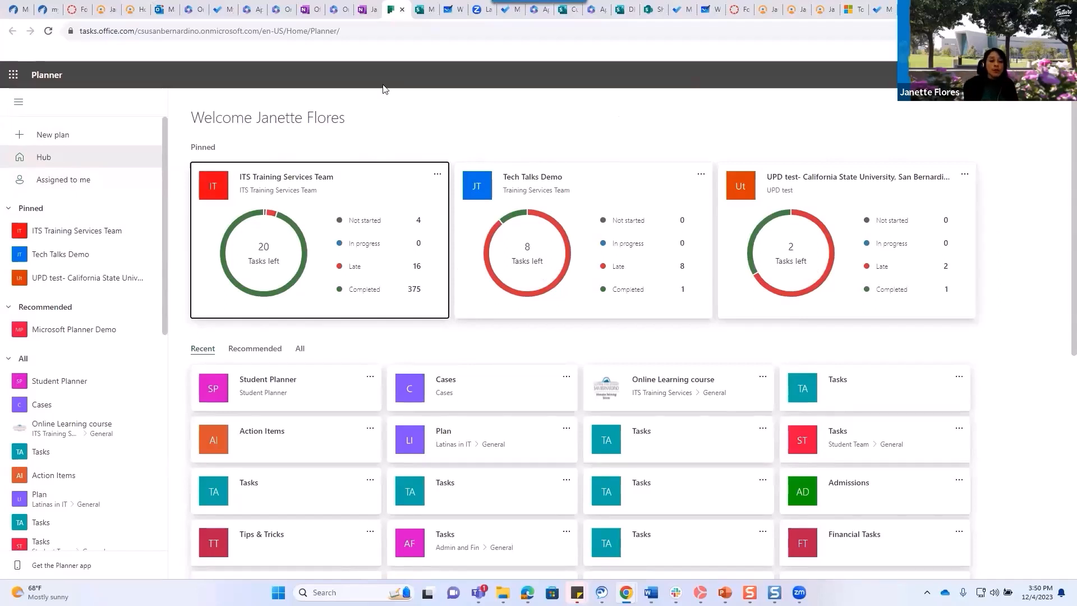
Open the ITS Training Services Team plan, dismiss the away-changes note, and keep grouping by bucket.
click(69, 234)
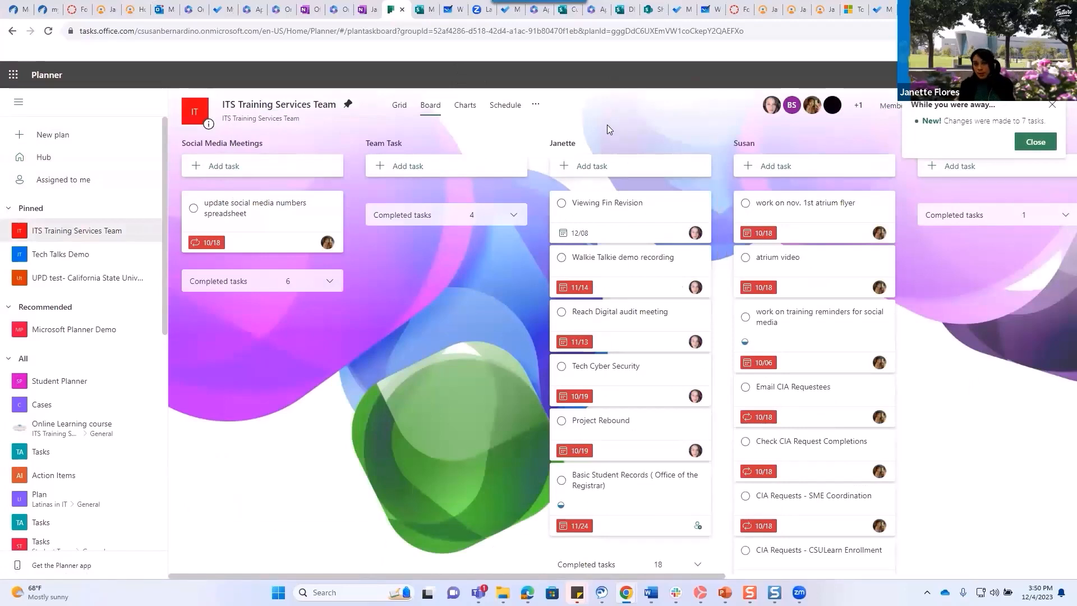
click(1053, 106)
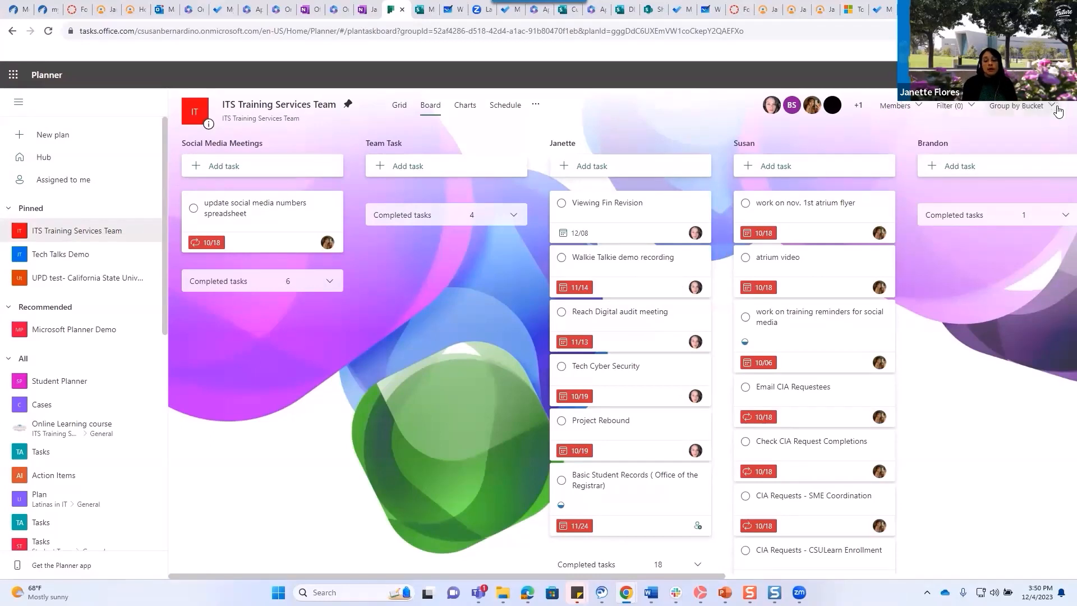
click(1051, 107)
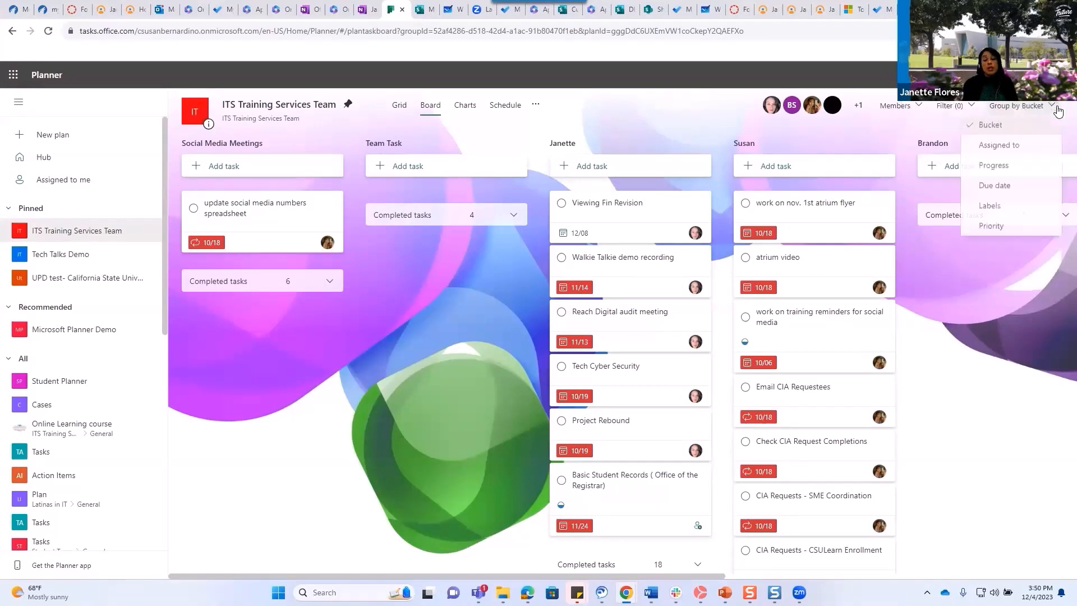
click(657, 119)
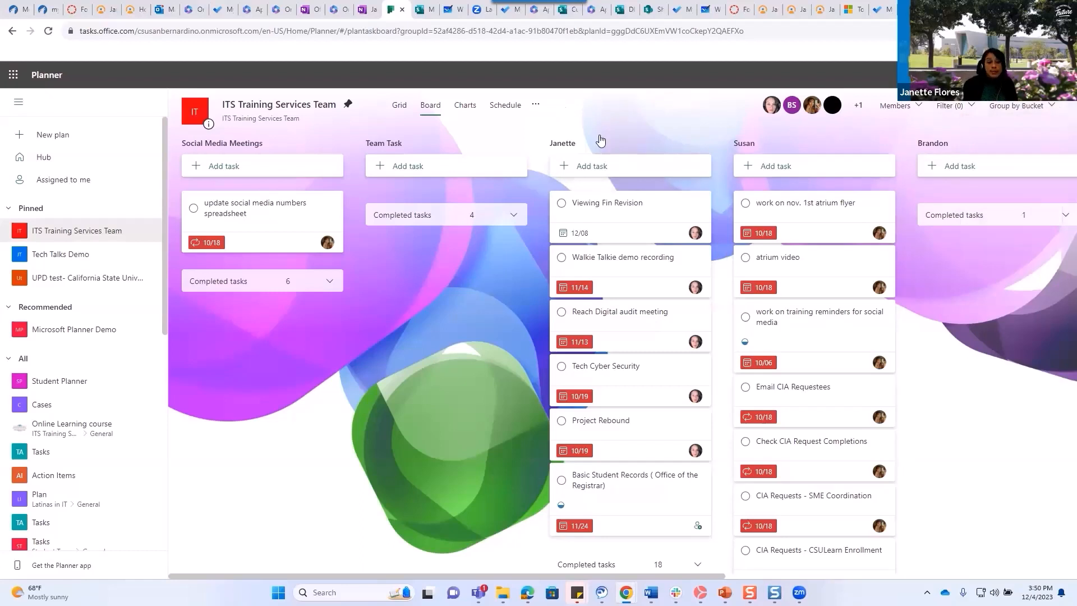
Explore the board, briefly opening the CIA Requests - CSULearn Enrollment task and scrolling across buckets.
click(851, 134)
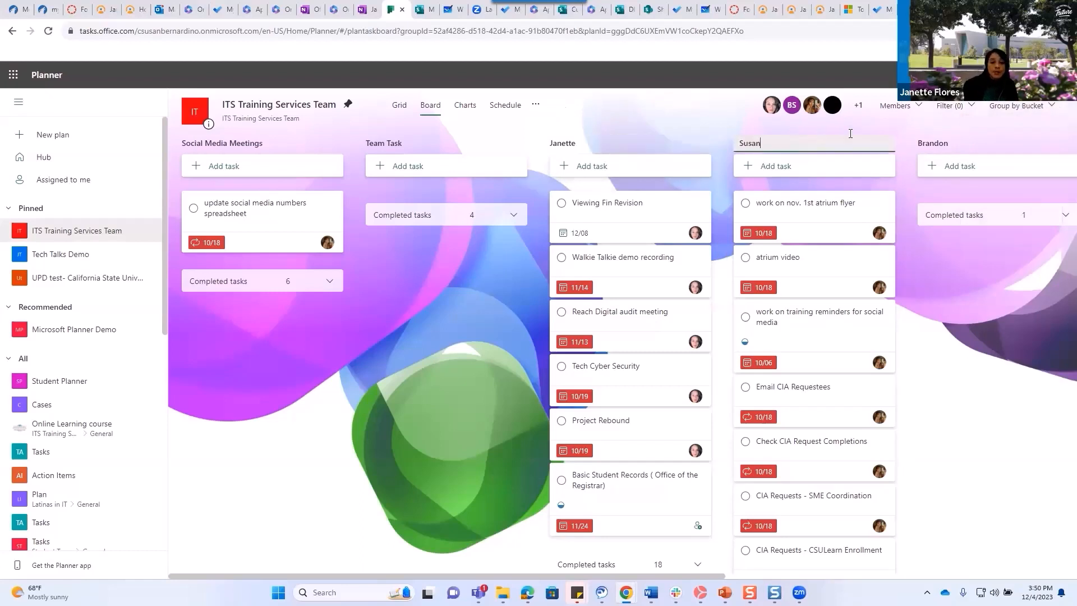
click(999, 143)
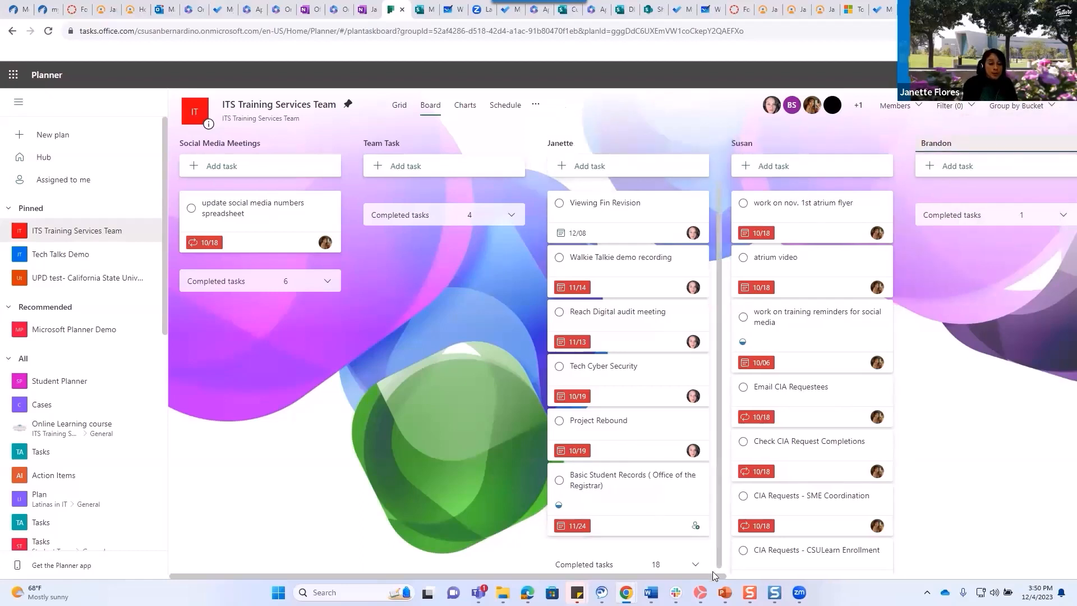
drag(714, 578, 888, 578)
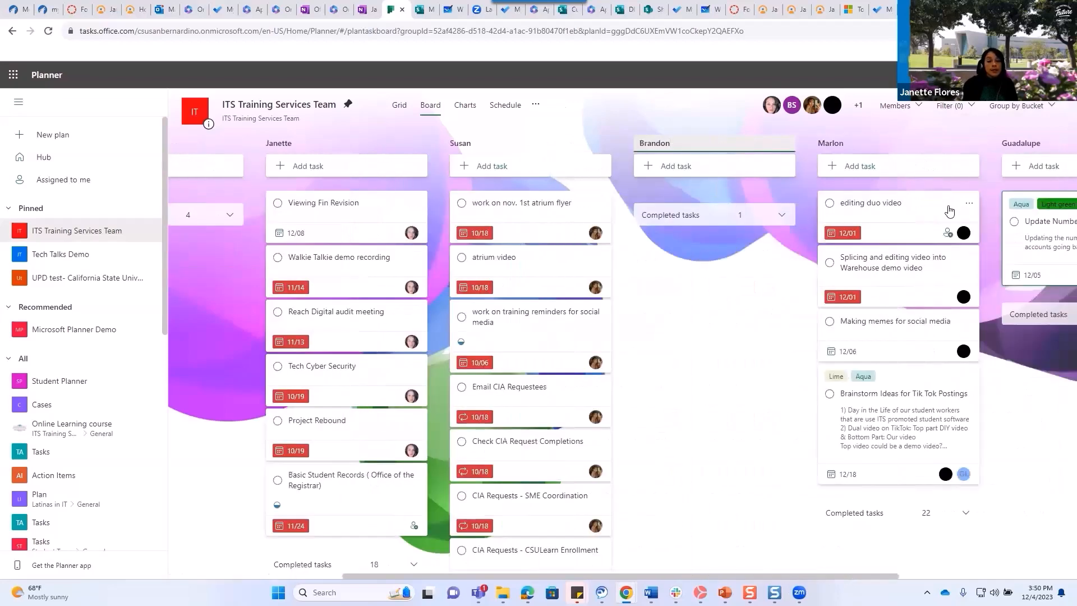
click(911, 144)
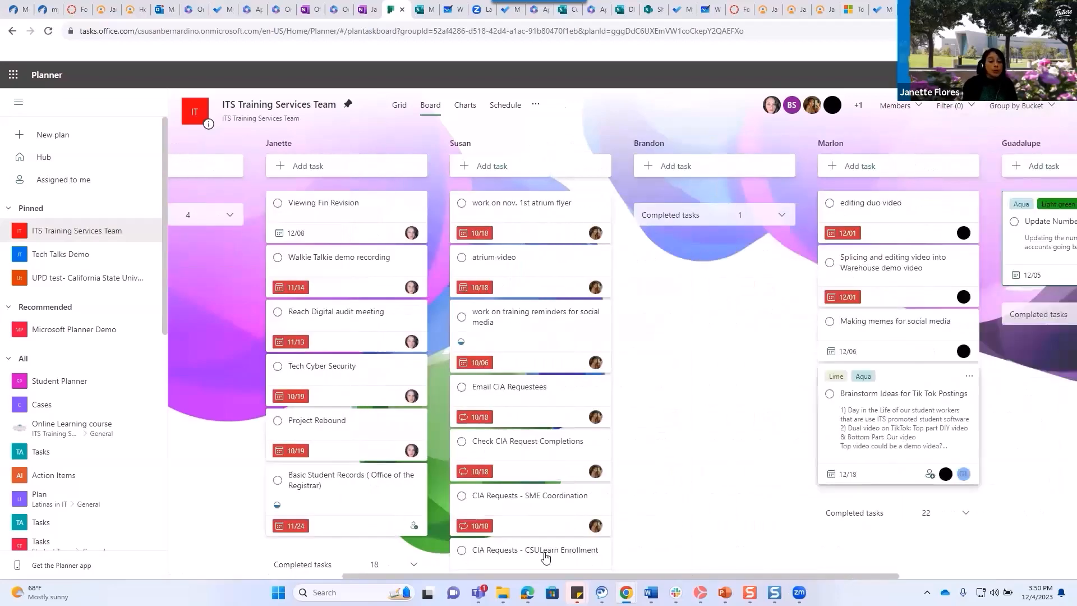
click(578, 568)
click(816, 542)
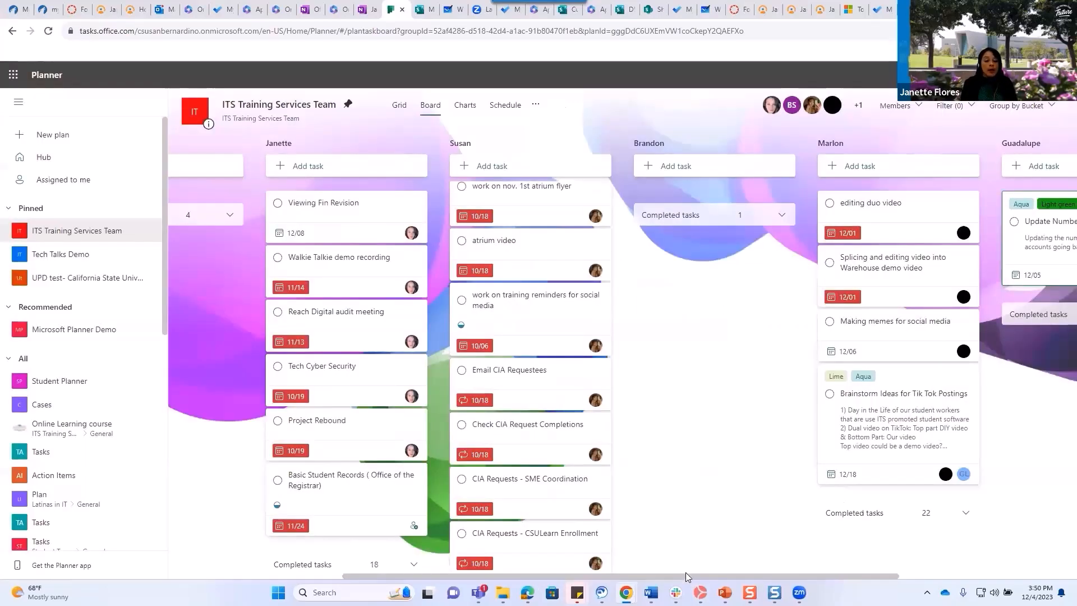
drag(683, 573, 409, 567)
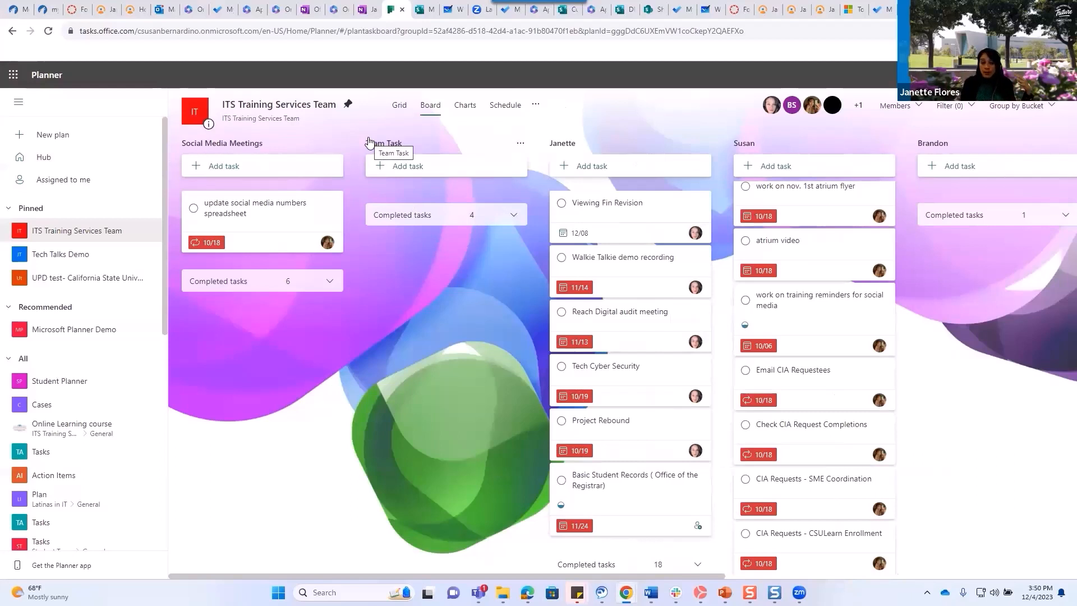
View the plan in Grid, then Board, then Charts view.
click(400, 111)
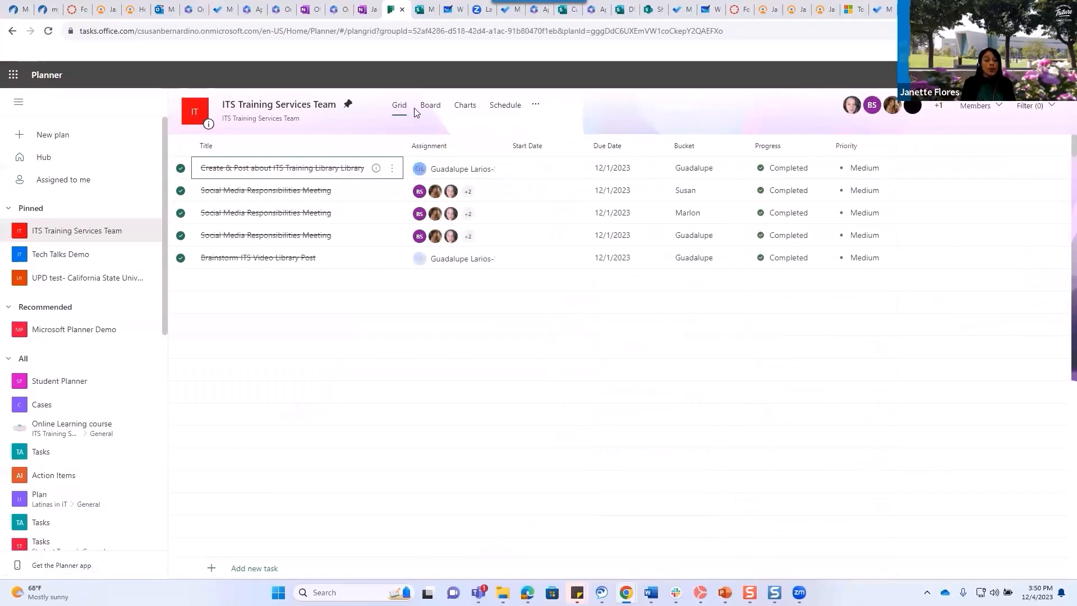
click(431, 108)
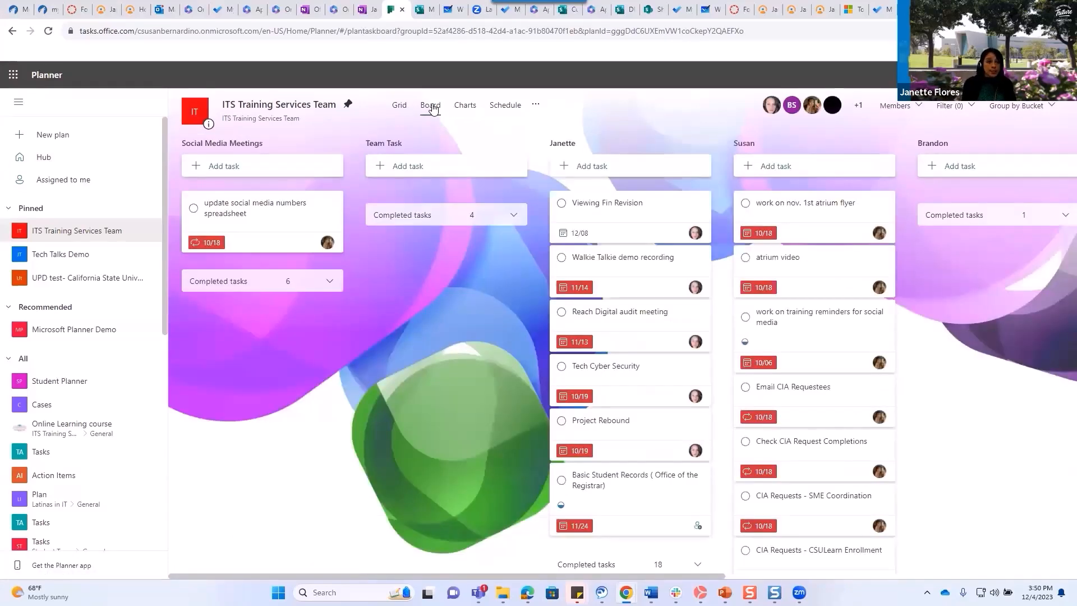
click(465, 112)
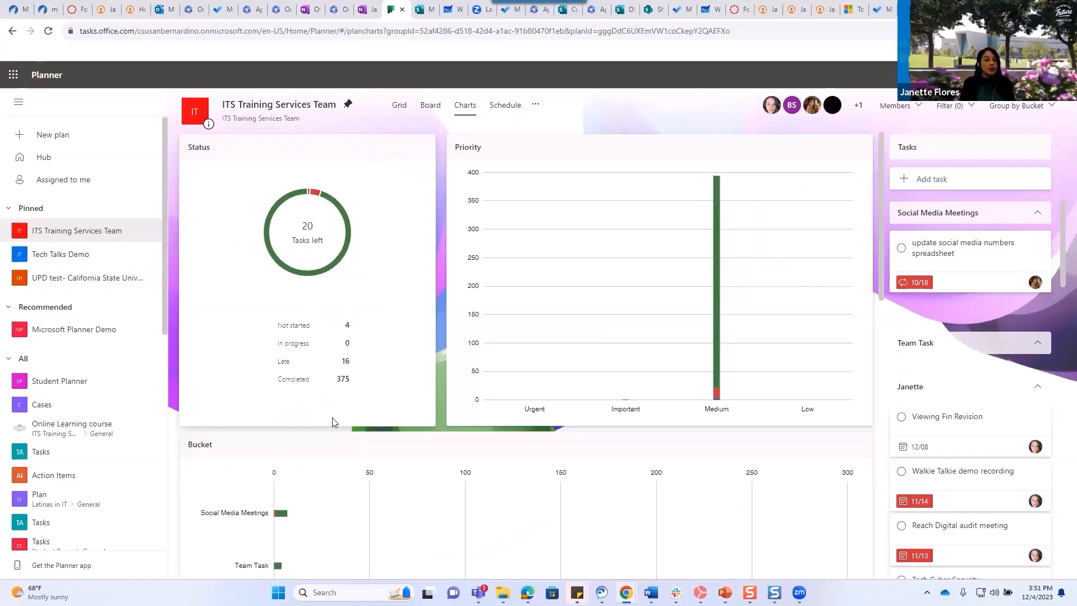
Switch the plan to the Schedule view showing the December 2023 calendar.
click(508, 107)
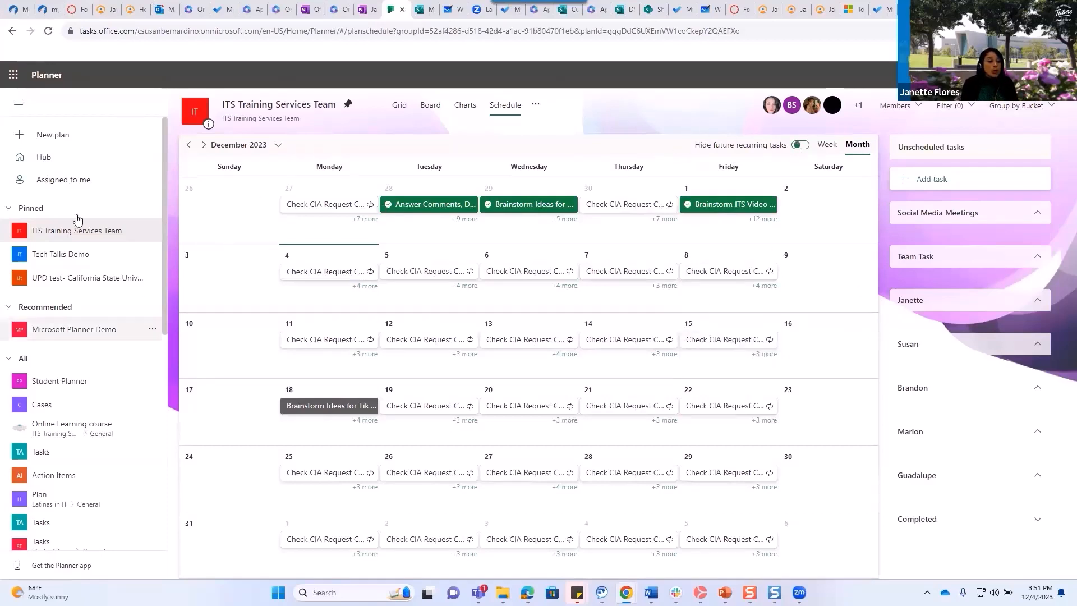
Bring up the Microsoft 365 apps panel listing Outlook, Word, OneNote, Planner and To Do.
click(8, 80)
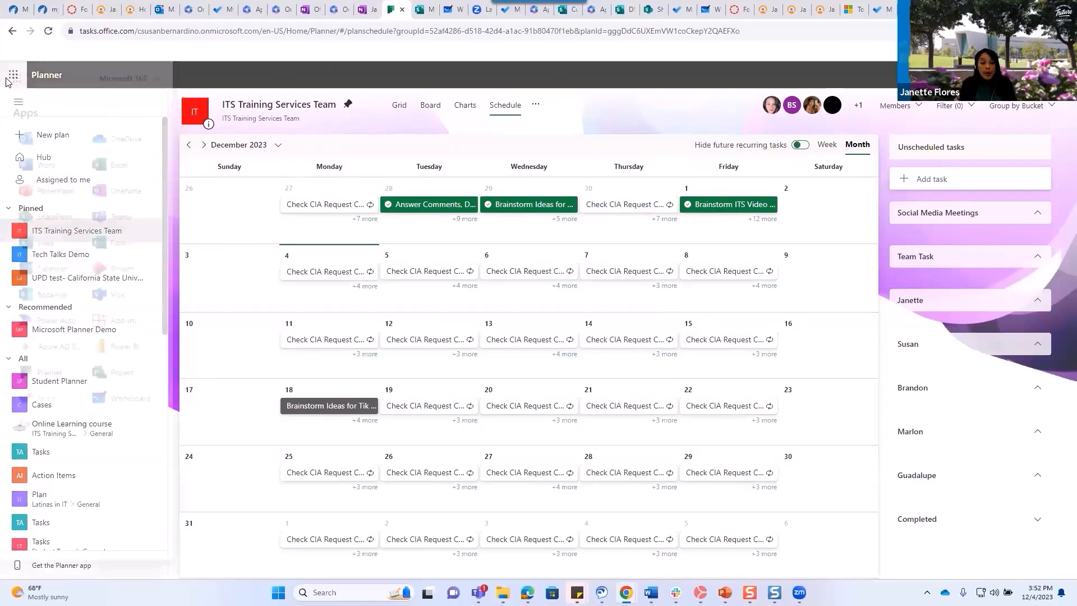